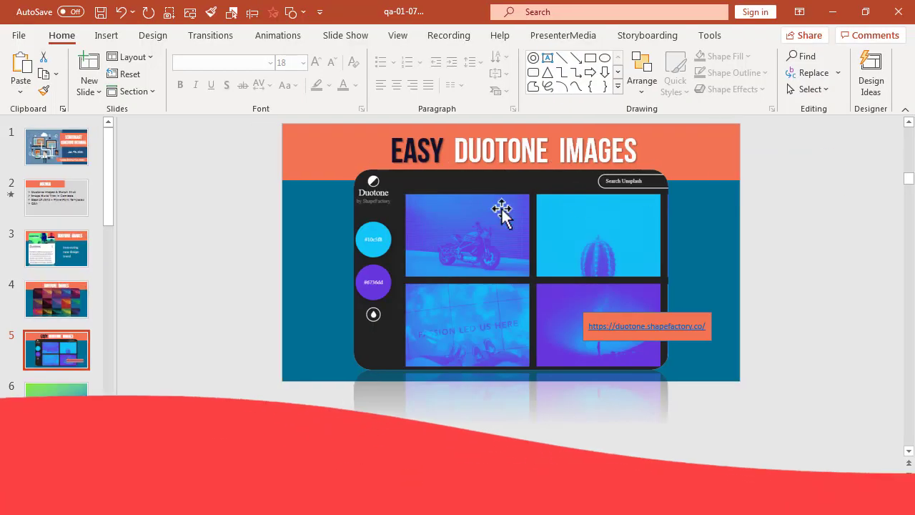
- Review the Agenda slide and present the Image Build Trick in Camtasia slide full screen
left_click(68, 204)
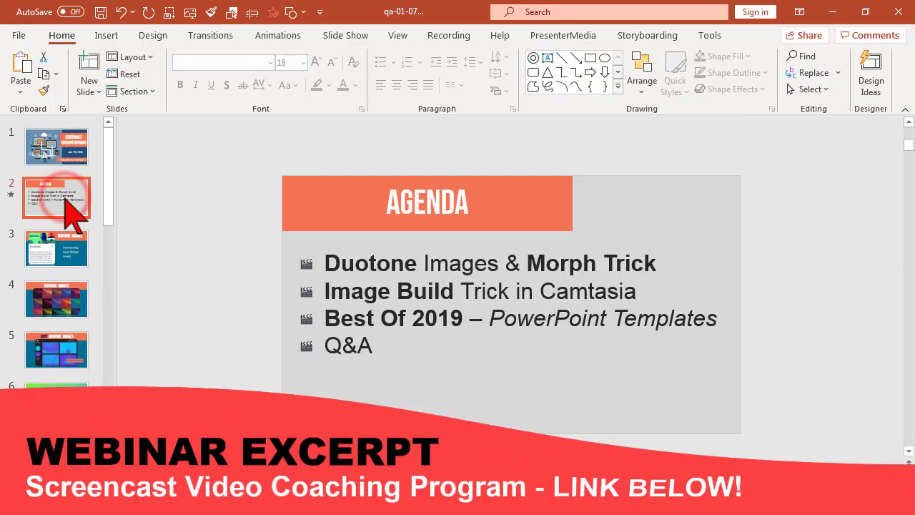
scroll(215, 279, "up", 3)
left_click(248, 284)
left_click_drag(504, 290, 658, 286)
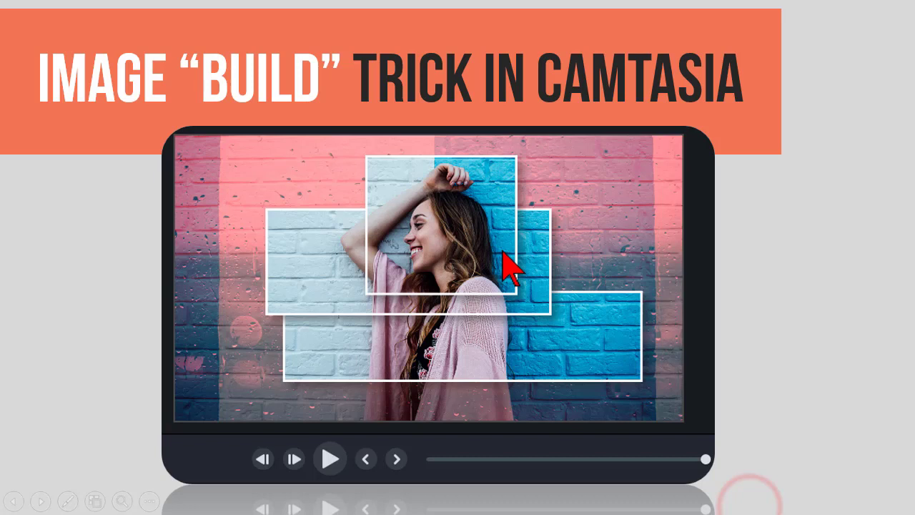
- Switch to Camtasia and play back the finished Image Build 2 animation, starting at about 51:30
left_click_drag(420, 389, 439, 393)
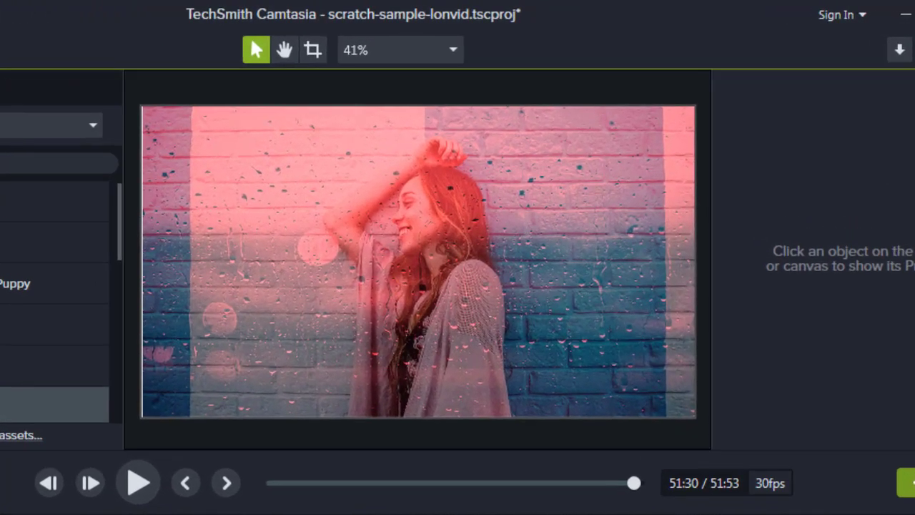
left_click_drag(178, 470, 179, 497)
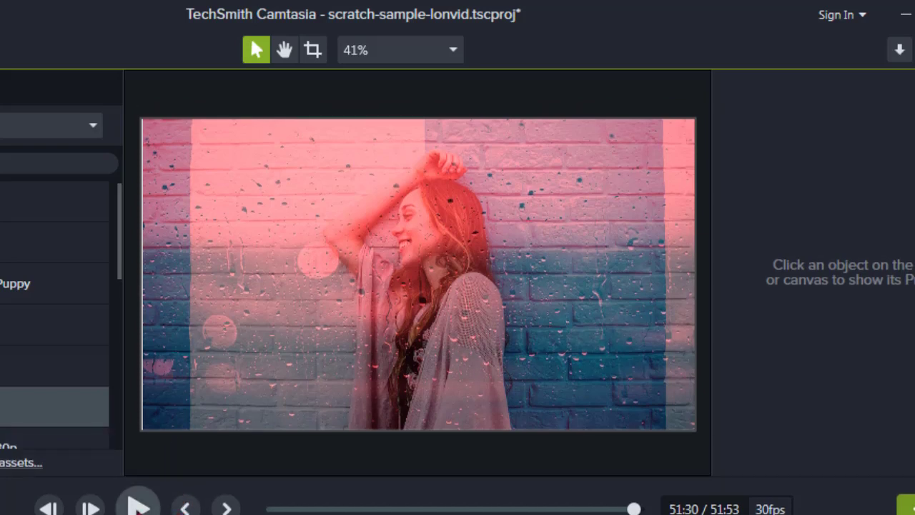
left_click(136, 507)
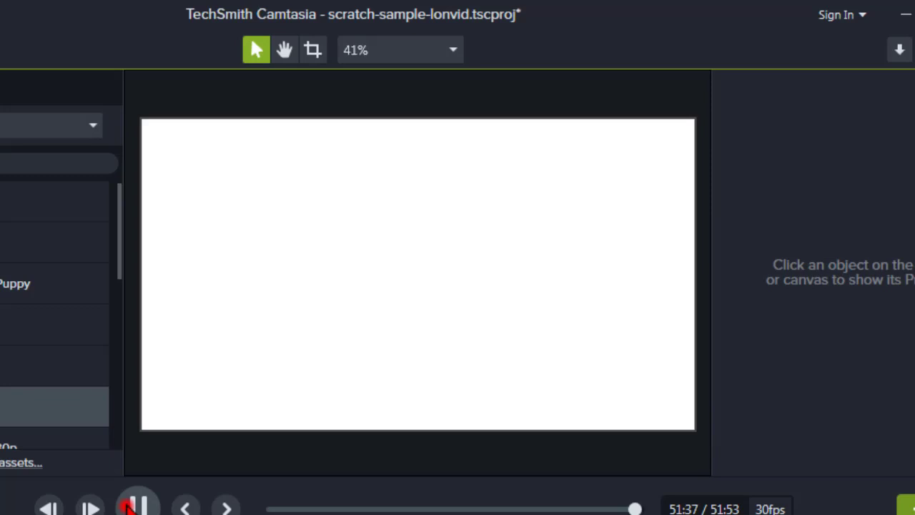
left_click(133, 507)
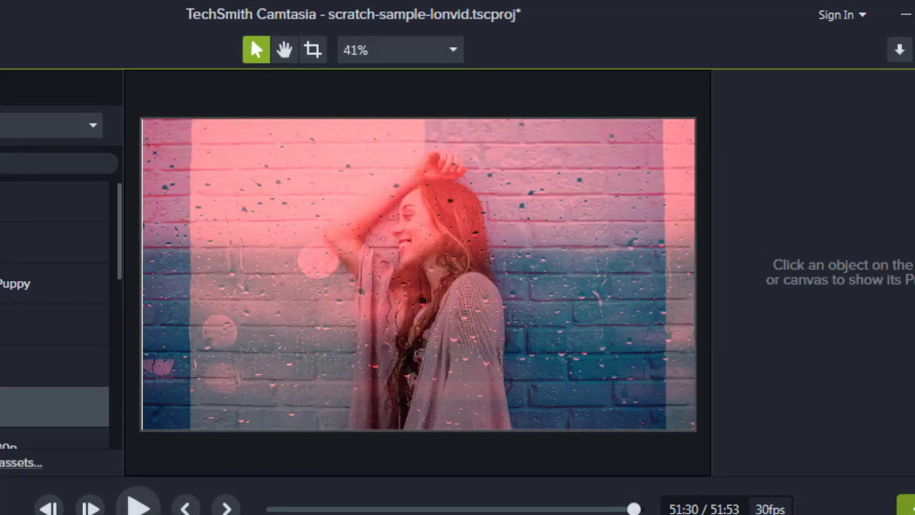
- Add Picture2.png from the project media to the Audio 1 track at 0:51:39;14 and extend the clip to about 11 seconds
left_click(670, 394)
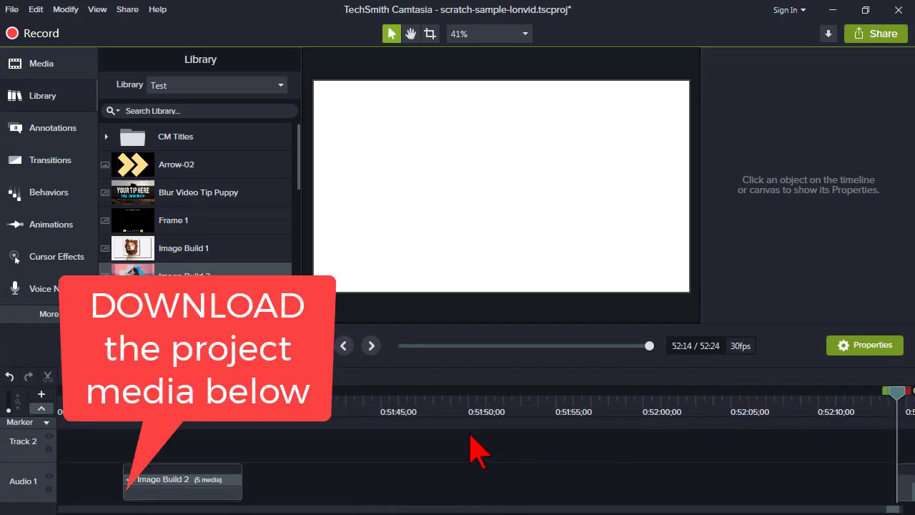
left_click(285, 415)
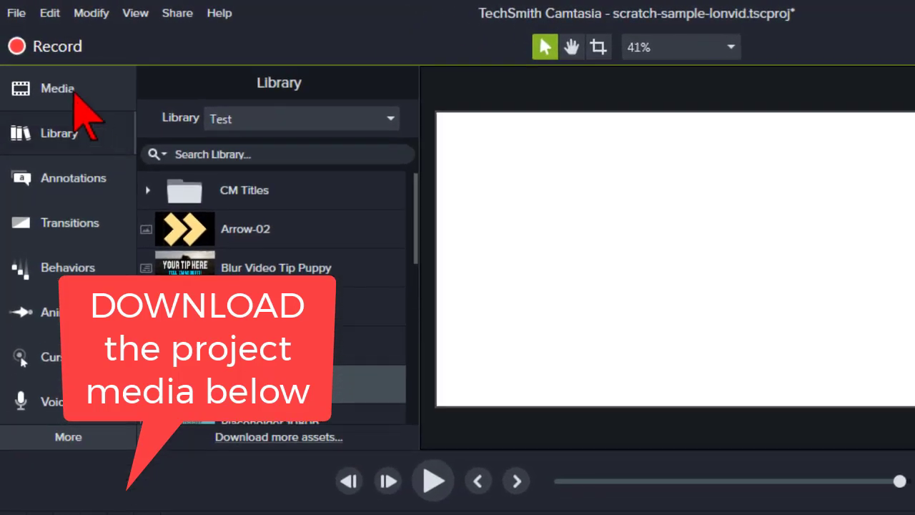
left_click(52, 63)
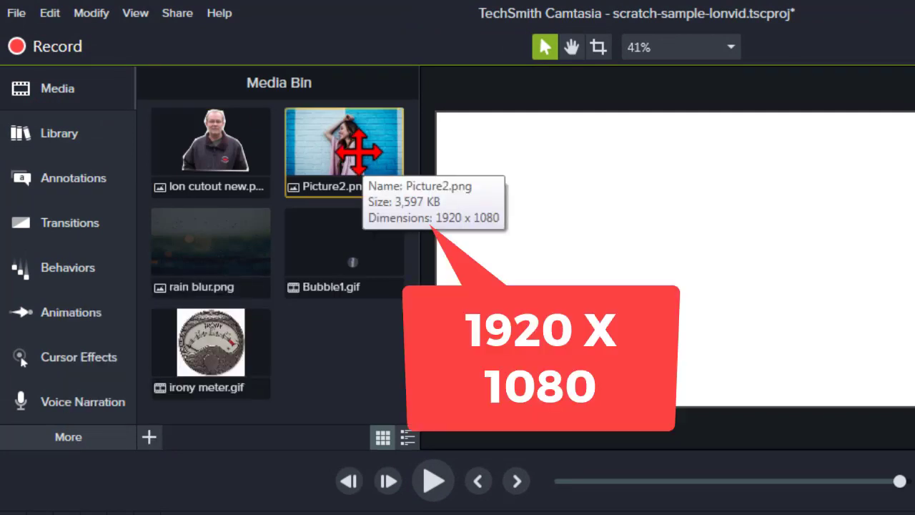
left_click_drag(359, 152, 665, 272)
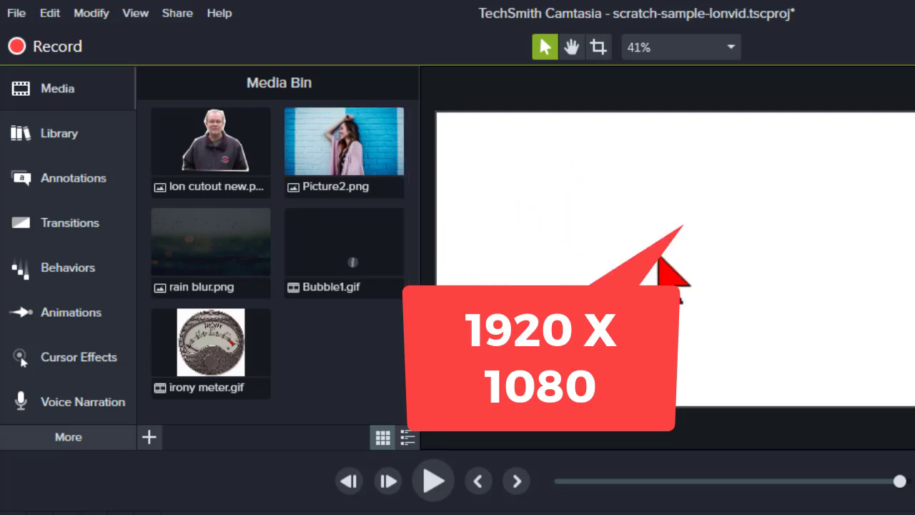
left_click(377, 147)
right_click(377, 147)
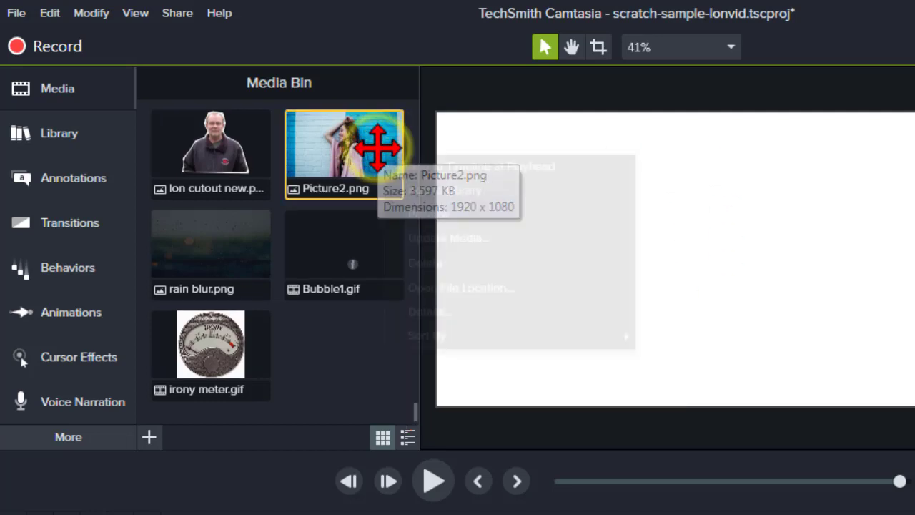
left_click(399, 163)
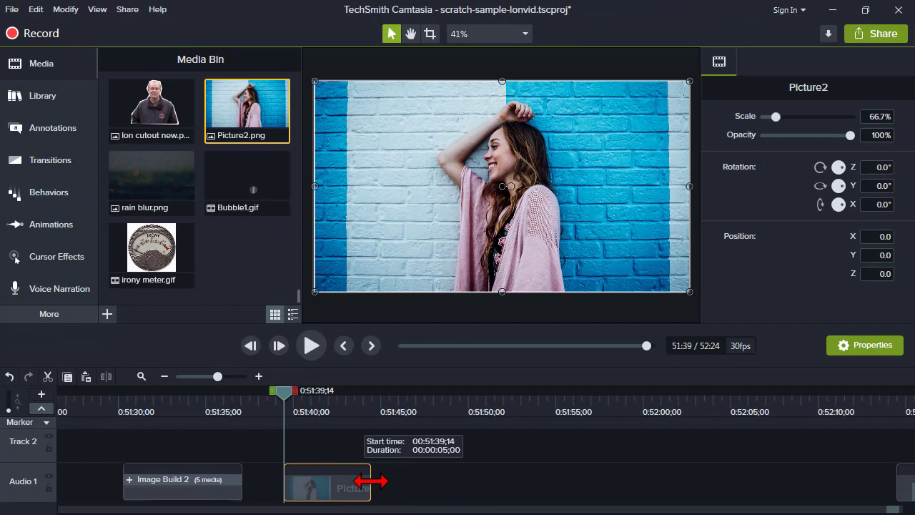
left_click_drag(383, 482, 481, 484)
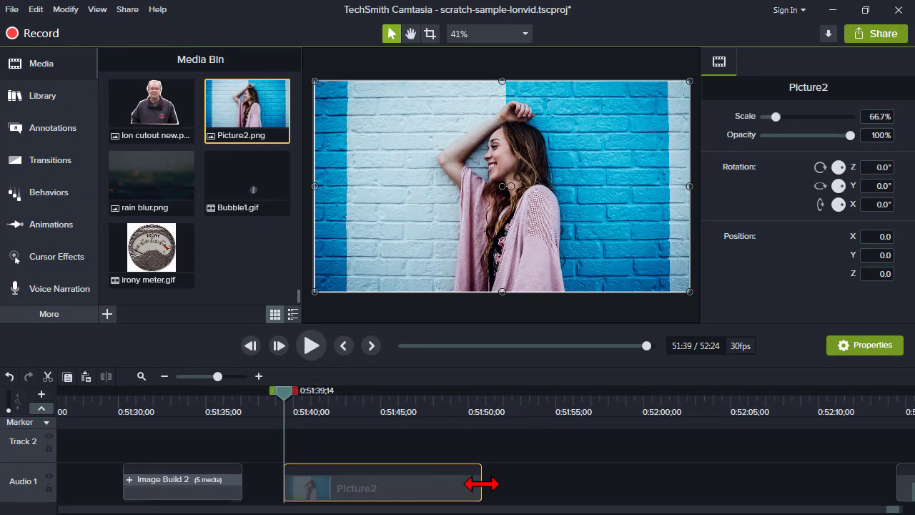
- Copy the Picture2 clip and paste three stacked copies onto Track 2, Track 3 and Video 1 at 0:51:39;14
left_click_drag(218, 376, 226, 379)
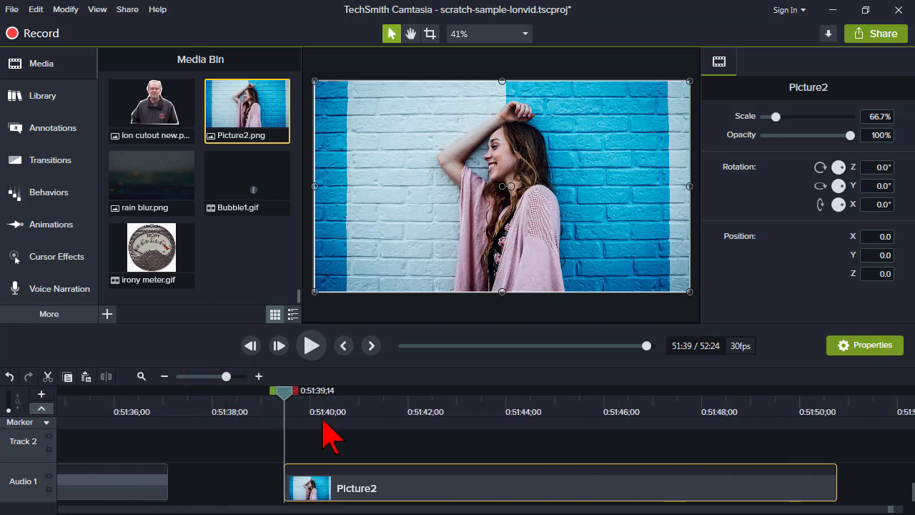
left_click_drag(497, 326, 497, 241)
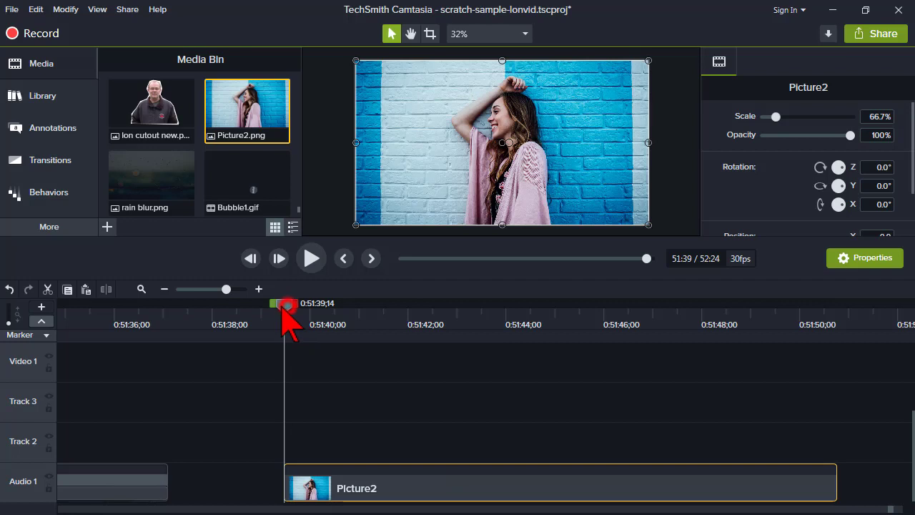
left_click_drag(285, 306, 289, 314)
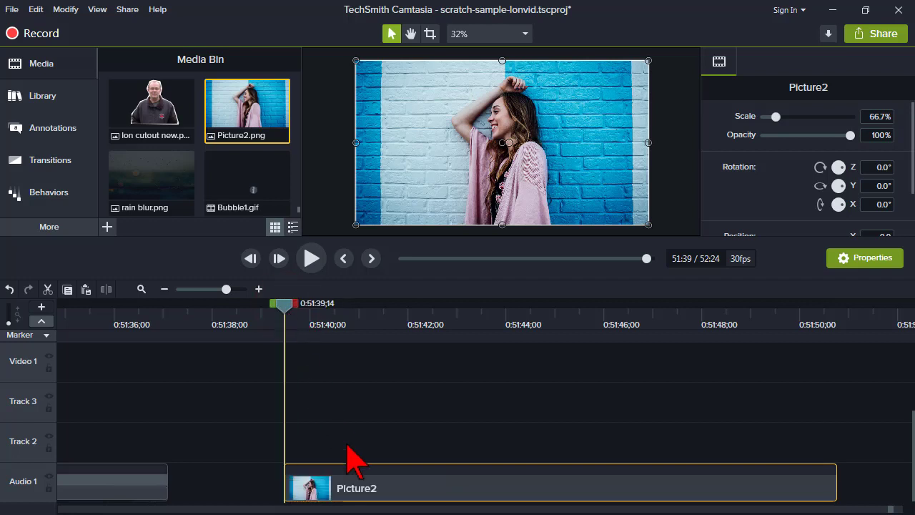
left_click_drag(347, 449, 377, 496)
left_click(372, 491)
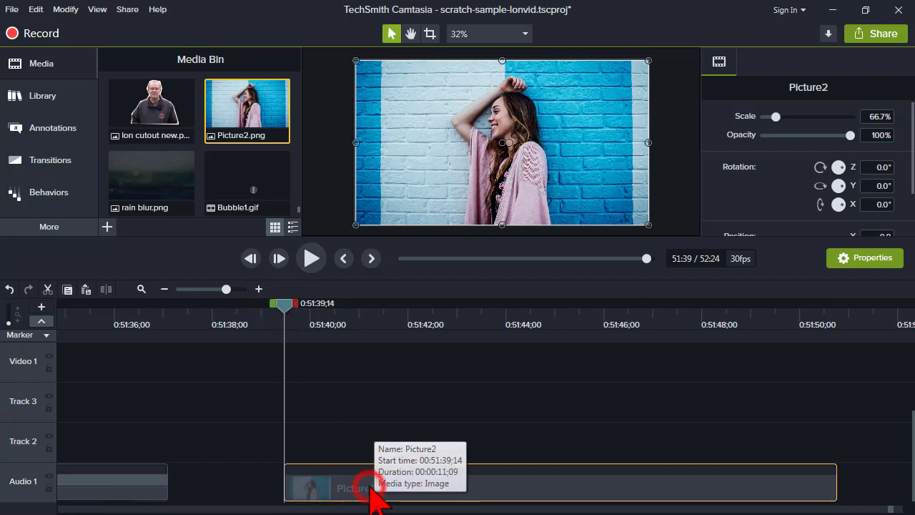
key("ctrl+c")
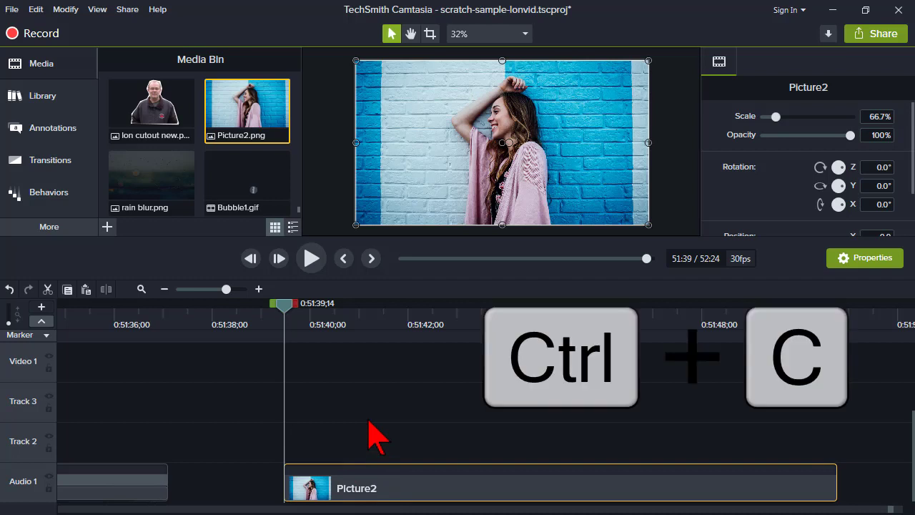
key("ctrl+v")
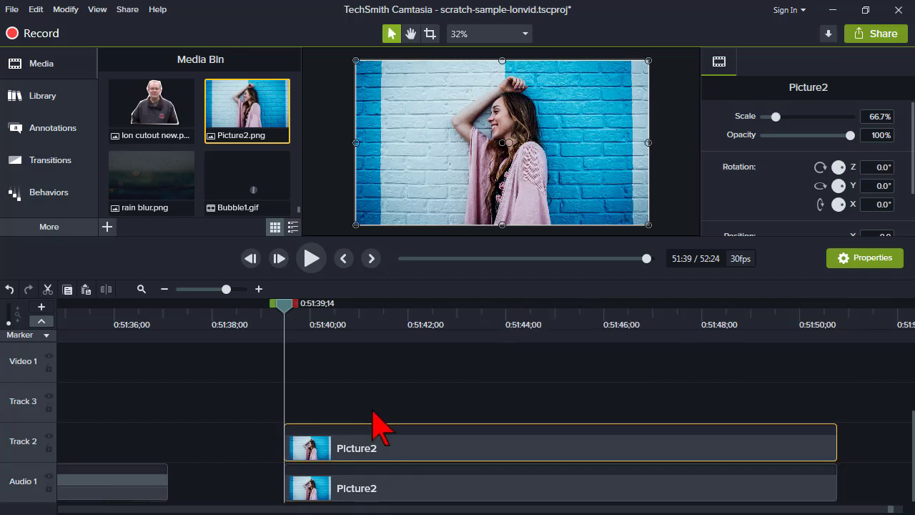
key("ctrl+v")
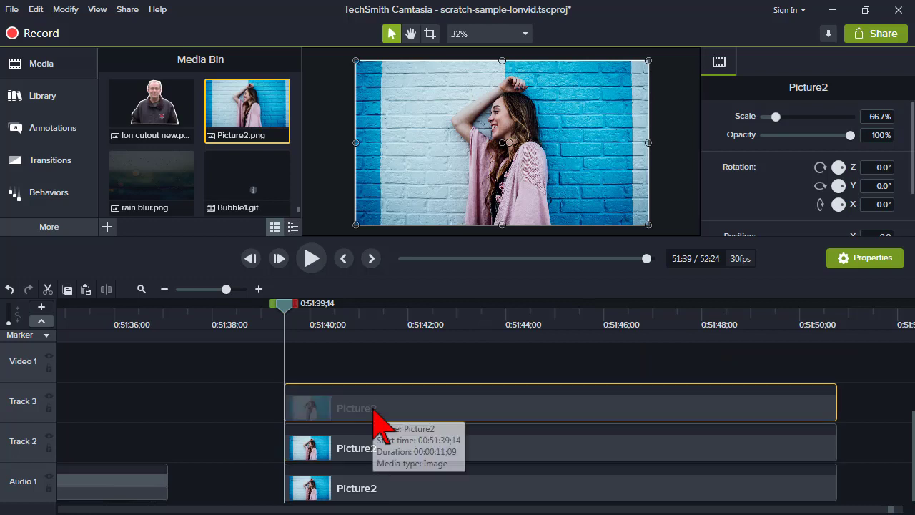
key("ctrl+v")
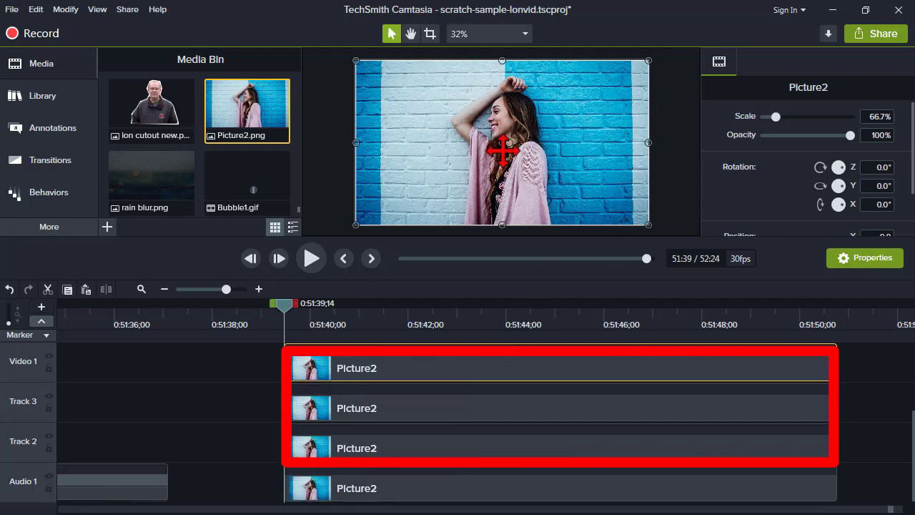
mouse_move(479, 239)
left_mouse_down()
mouse_move(474, 286)
mouse_move(475, 236)
left_mouse_up()
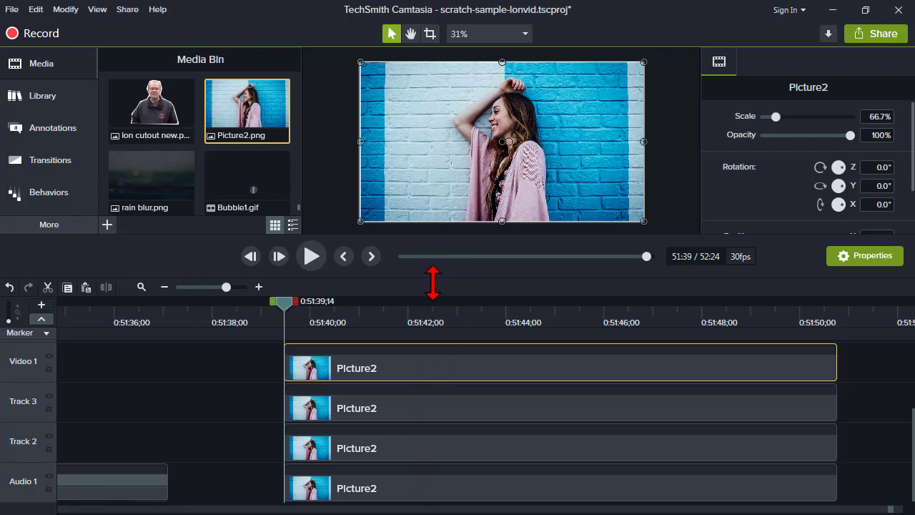
left_click_drag(432, 284, 432, 292)
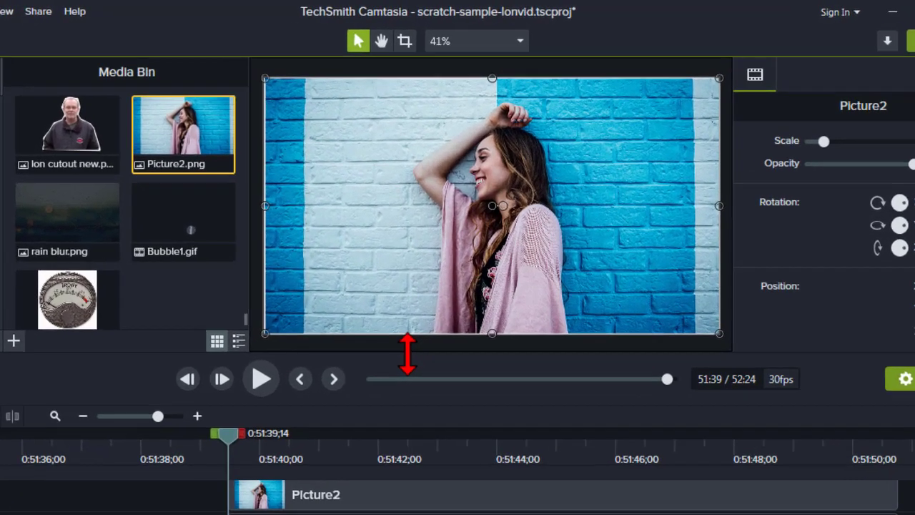
key("alt")
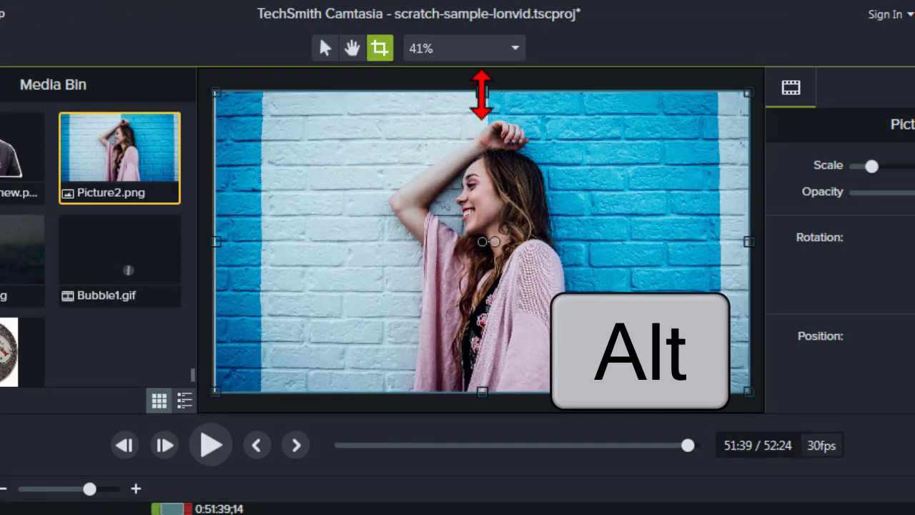
left_click(379, 49)
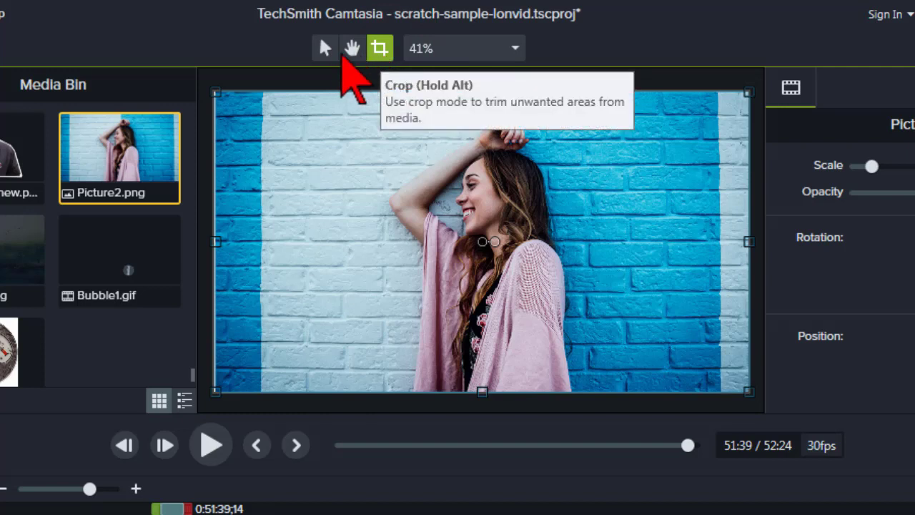
left_click(325, 49)
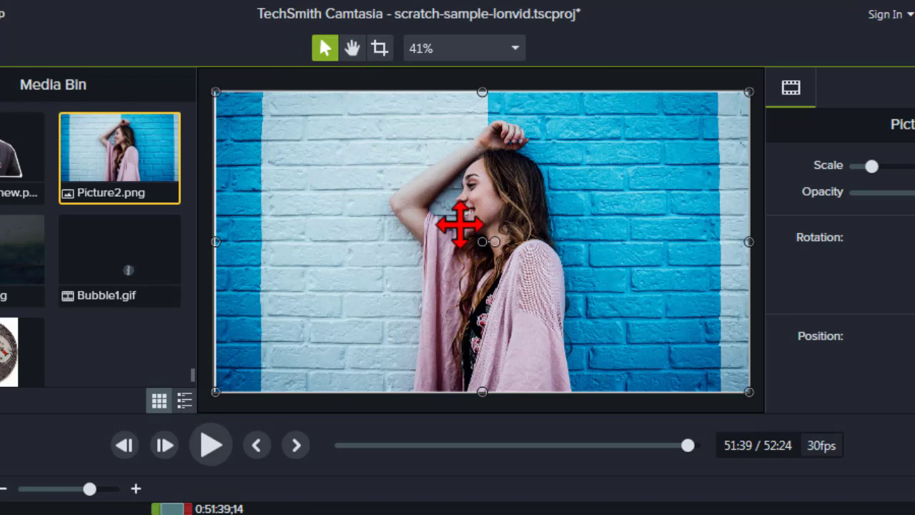
- Crop the Picture2 copy on the Video 1 track to a nearly square frame around the woman's face and raised hand
key("alt")
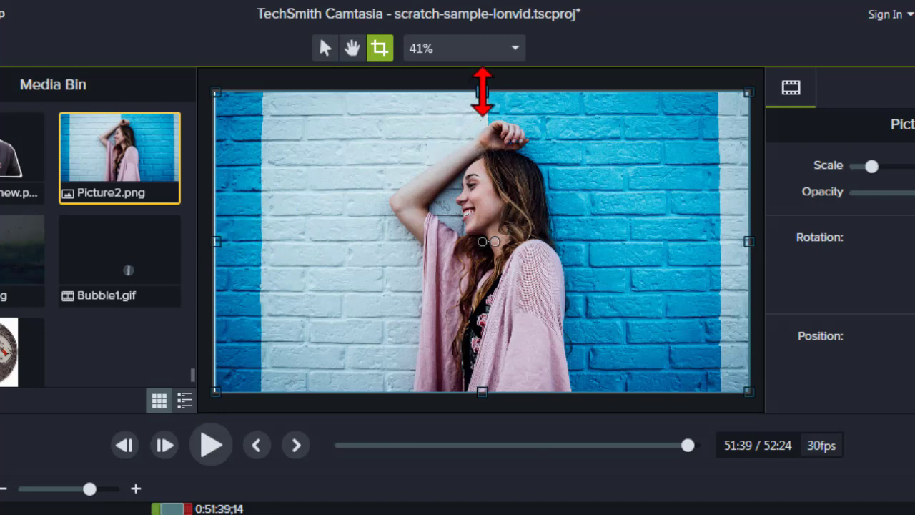
left_click_drag(483, 92, 483, 111)
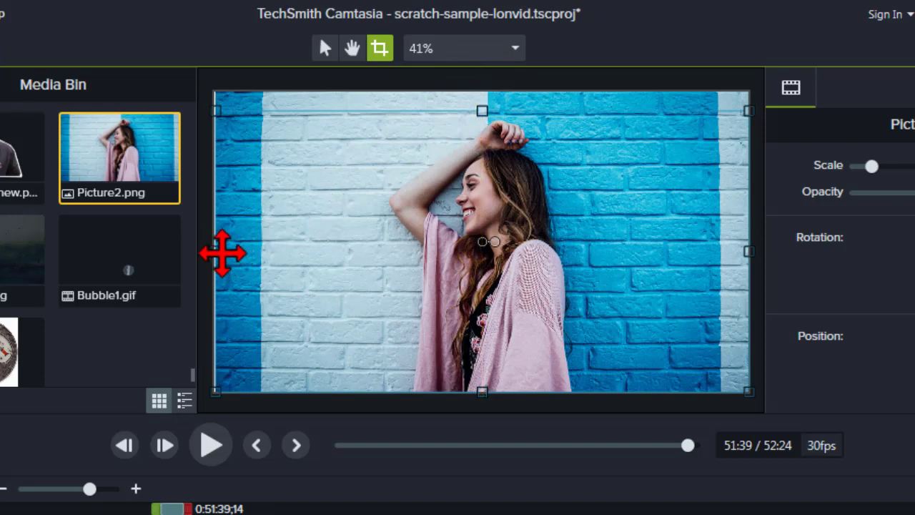
left_click_drag(220, 252, 381, 242)
left_click(748, 251)
left_click_drag(644, 251, 585, 251)
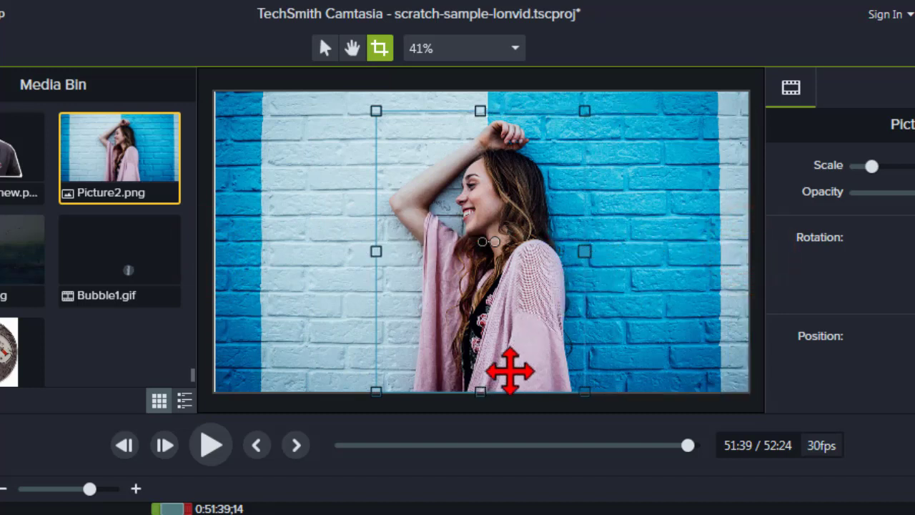
left_click_drag(484, 394, 489, 265)
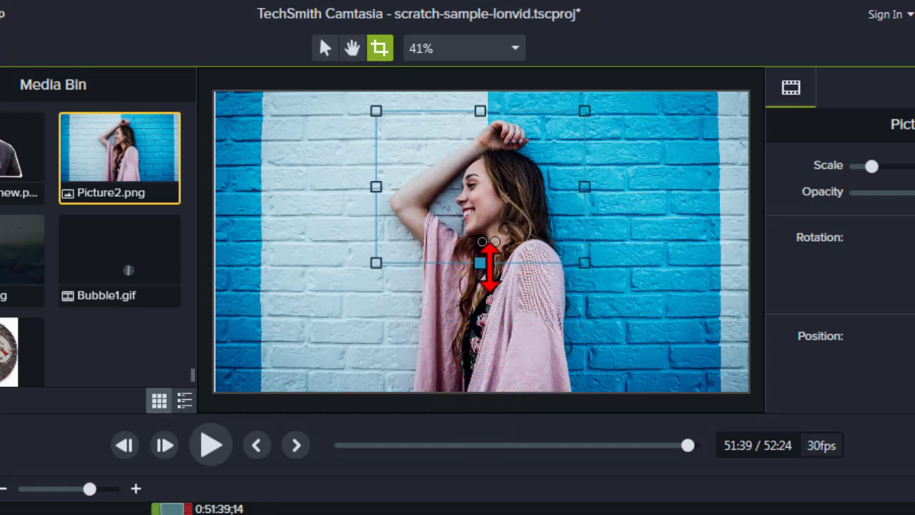
left_click_drag(376, 186, 429, 188)
mouse_move(507, 111)
left_mouse_down()
mouse_move(506, 136)
mouse_move(505, 119)
left_mouse_up()
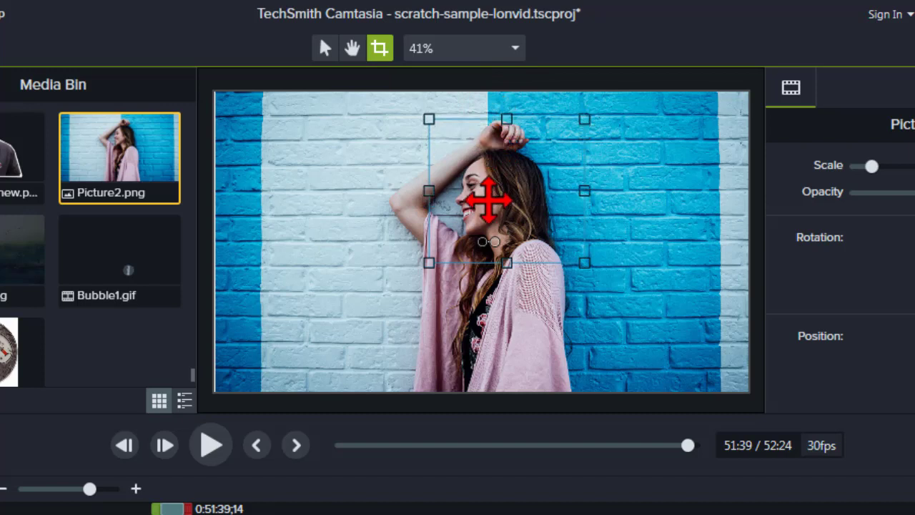
key("Escape")
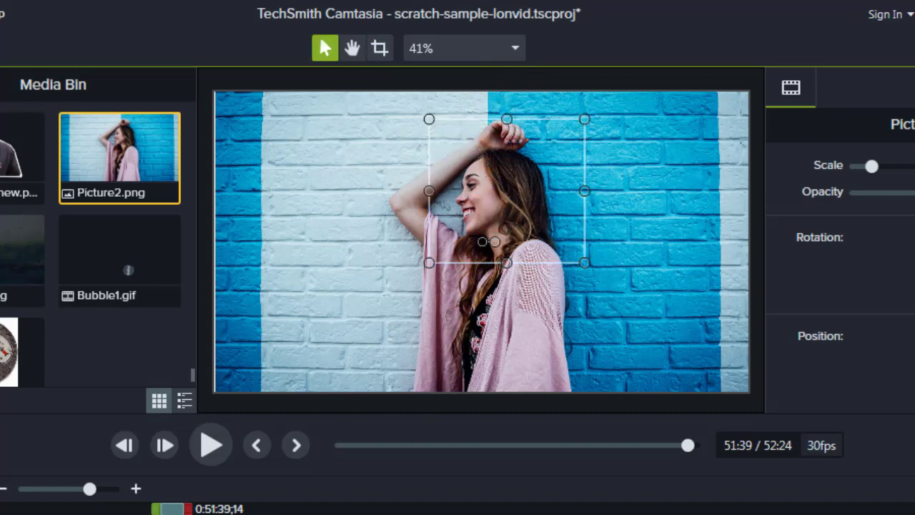
key("Escape")
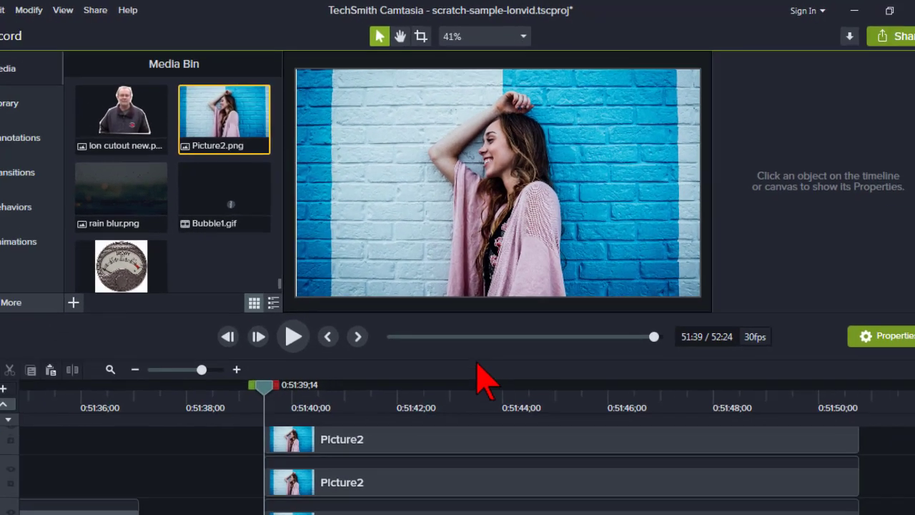
- Add a Border effect with thickness 6 to the cropped Picture2 copy on the Video 1 track
key("ctrl+z")
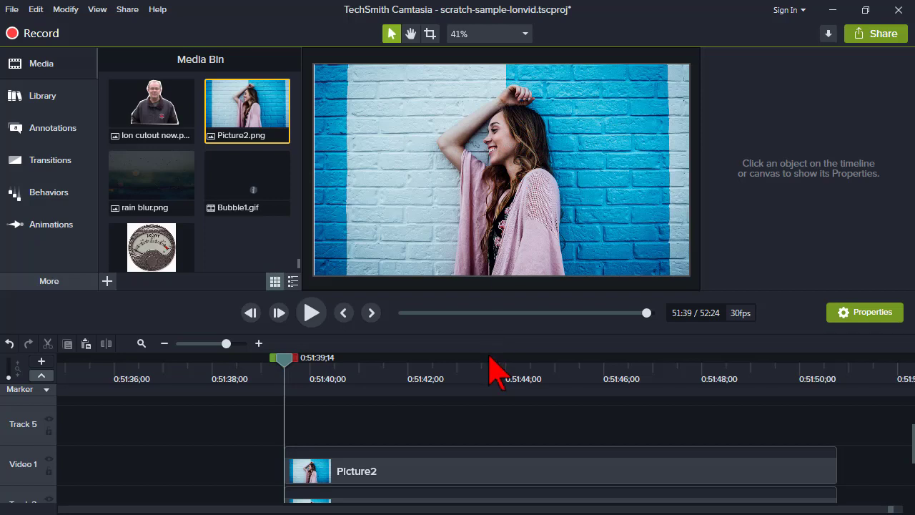
left_click(411, 472)
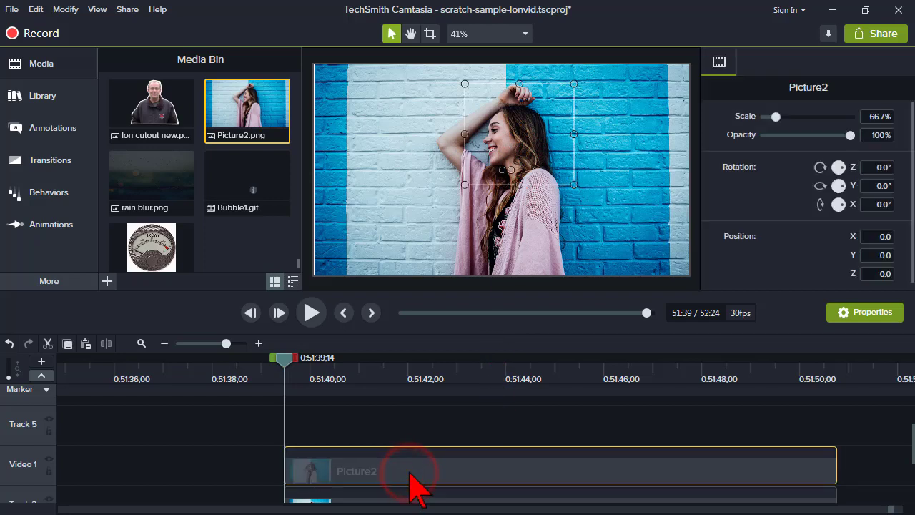
right_click(537, 147)
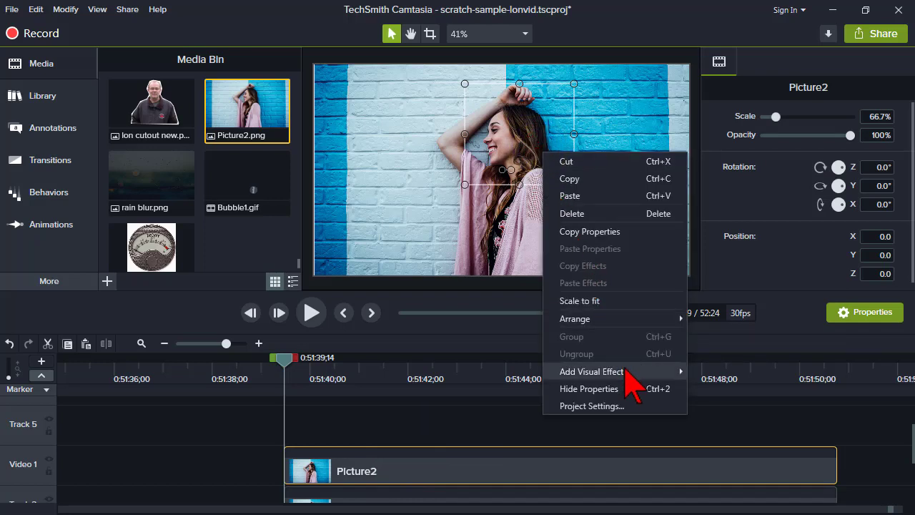
mouse_move(627, 373)
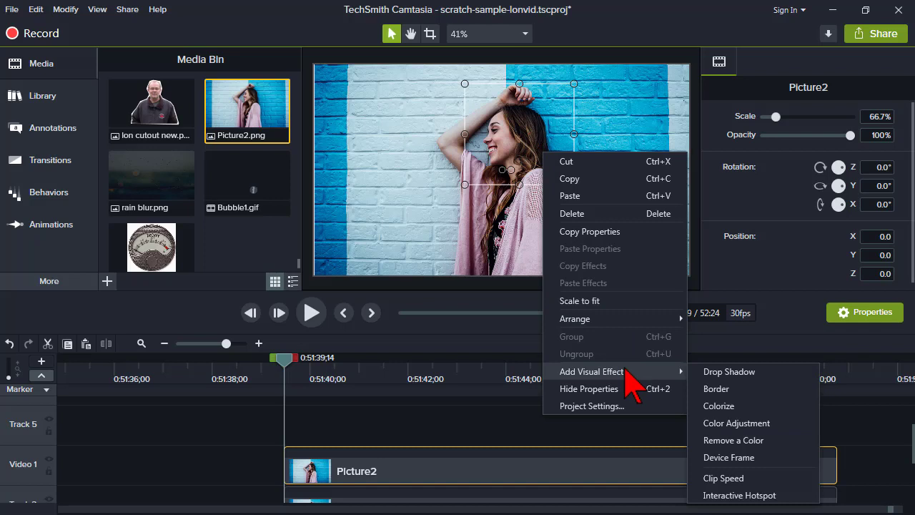
left_click(713, 389)
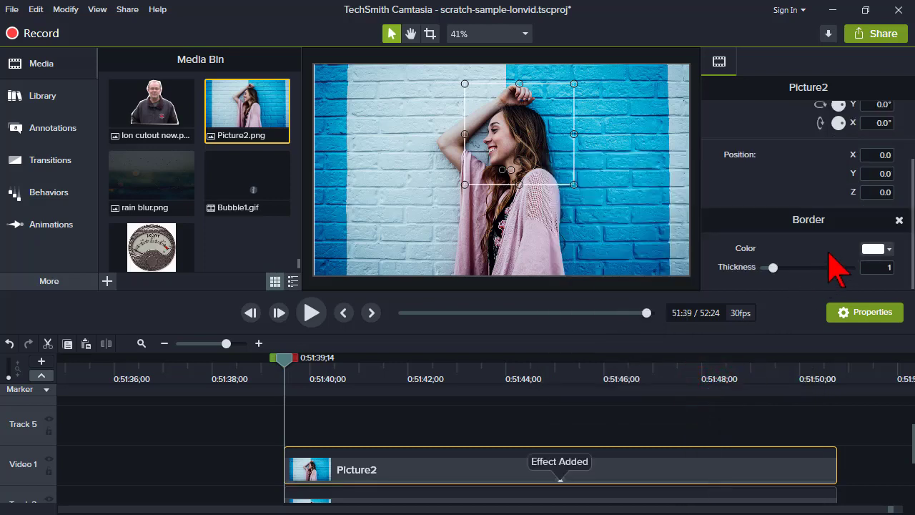
left_click(908, 187)
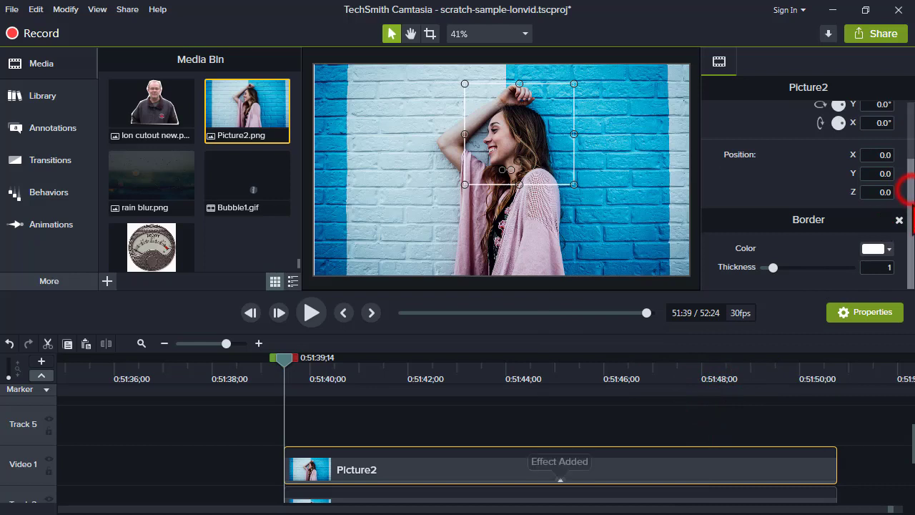
left_click(884, 268)
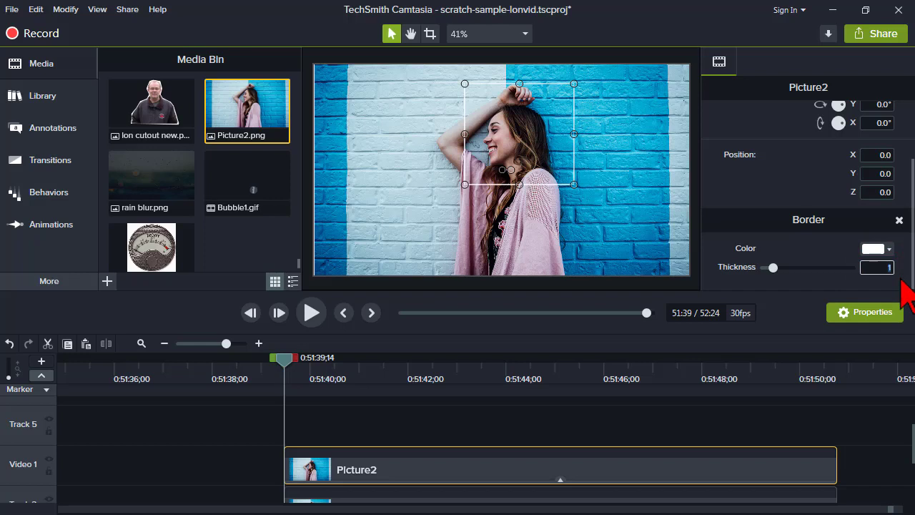
key("Return")
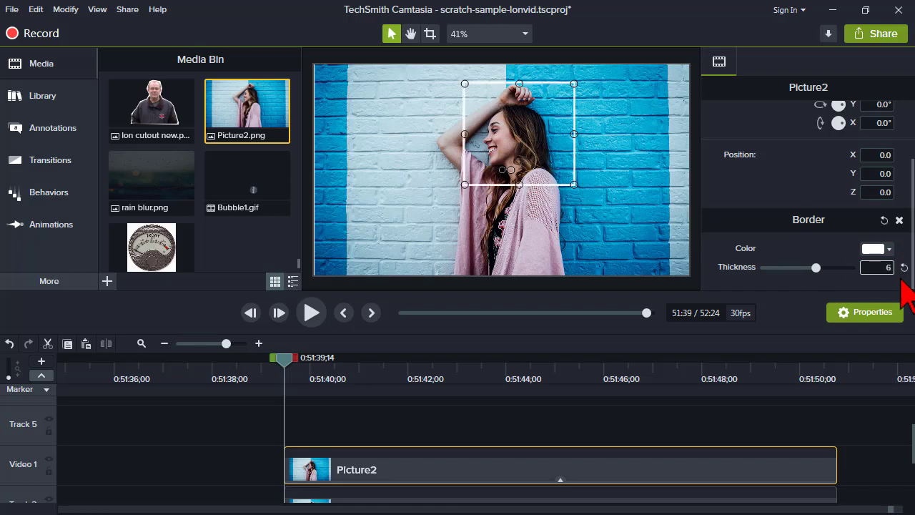
left_click(444, 422)
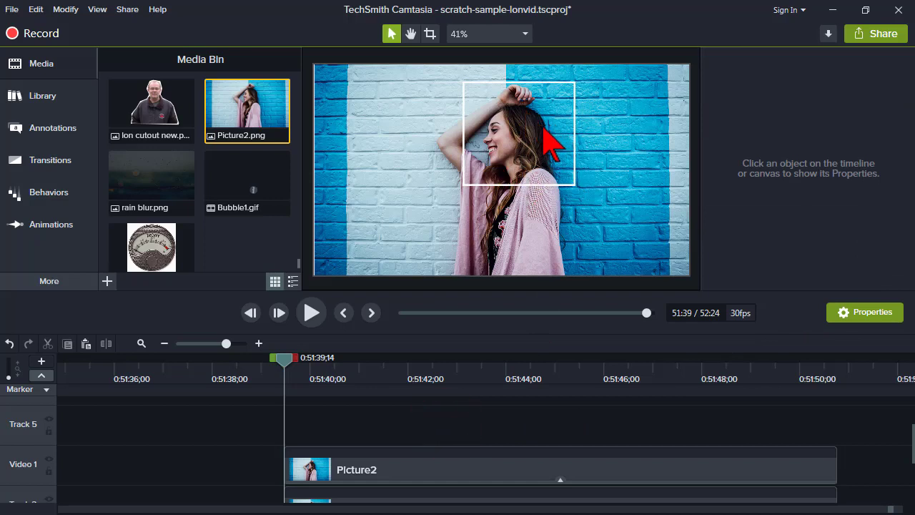
- Add a Drop Shadow effect to the Picture2 copy on the Video 1 track and set the shadow offset to 20
left_click_drag(441, 478, 441, 474)
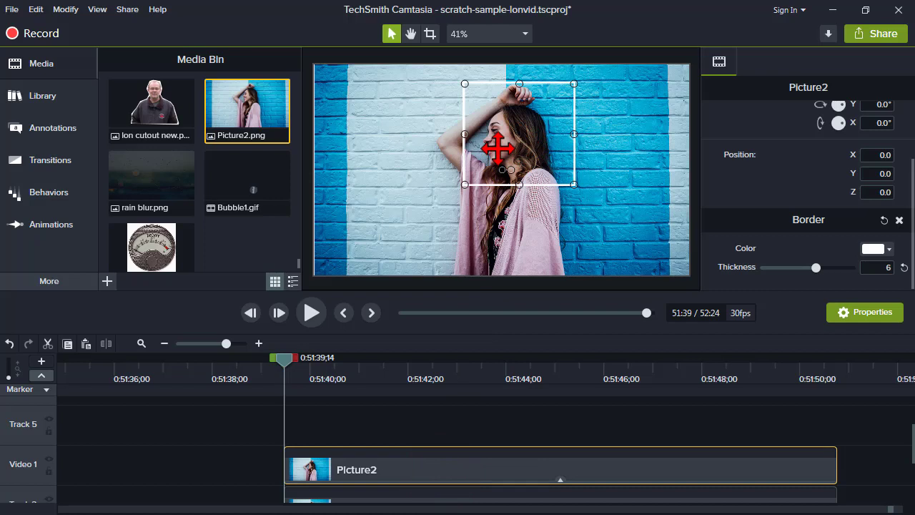
right_click(532, 130)
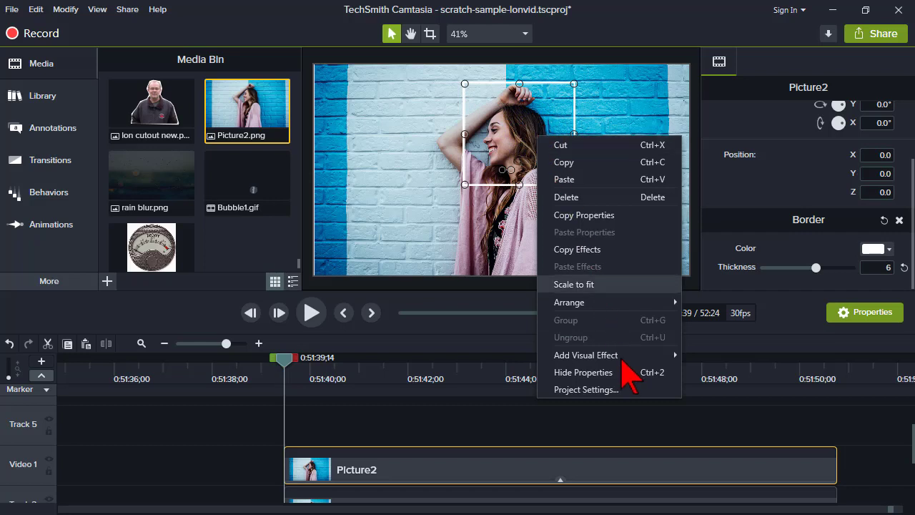
mouse_move(623, 358)
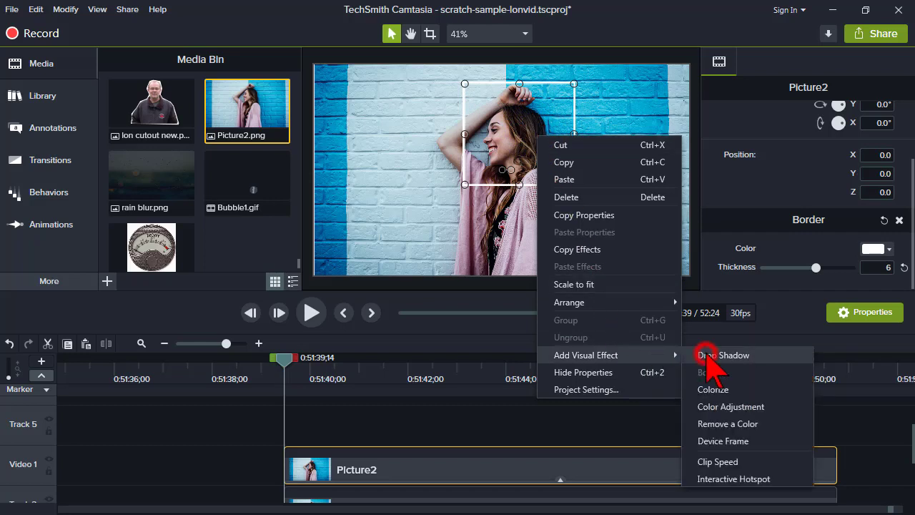
left_click(708, 356)
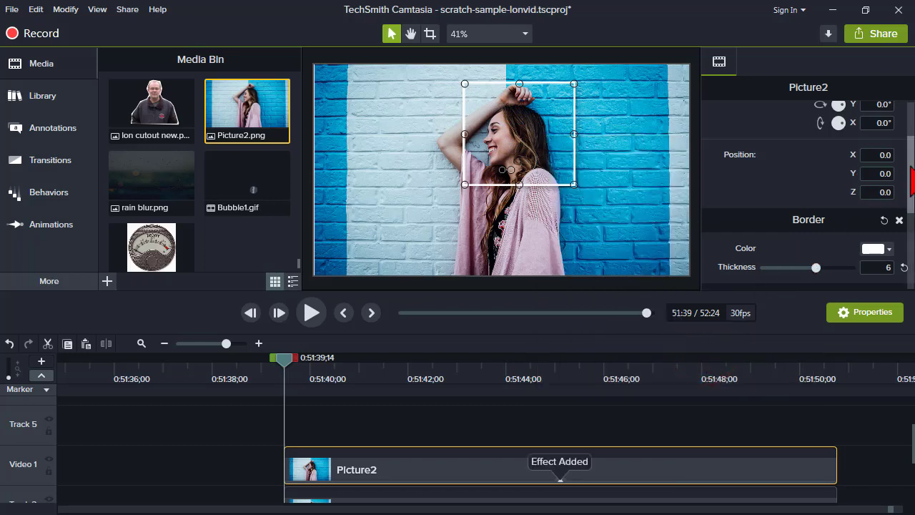
left_click_drag(907, 166, 907, 234)
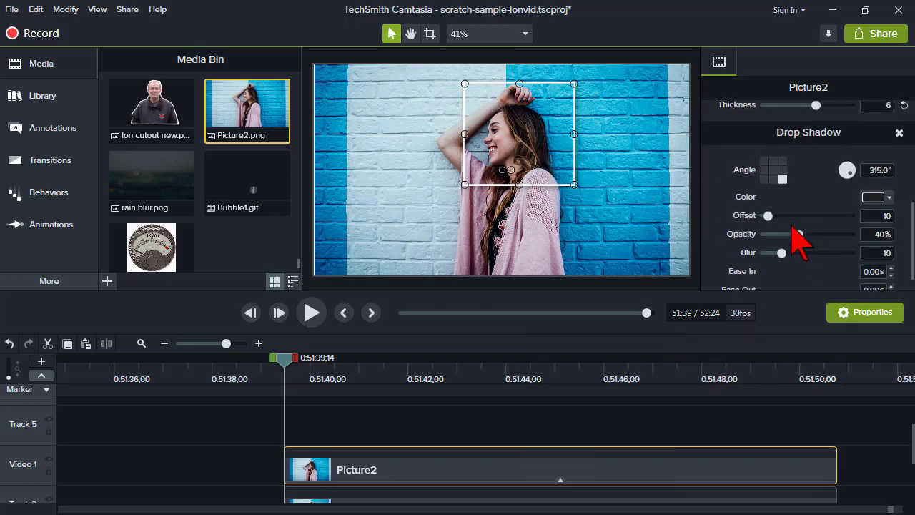
left_click(884, 215)
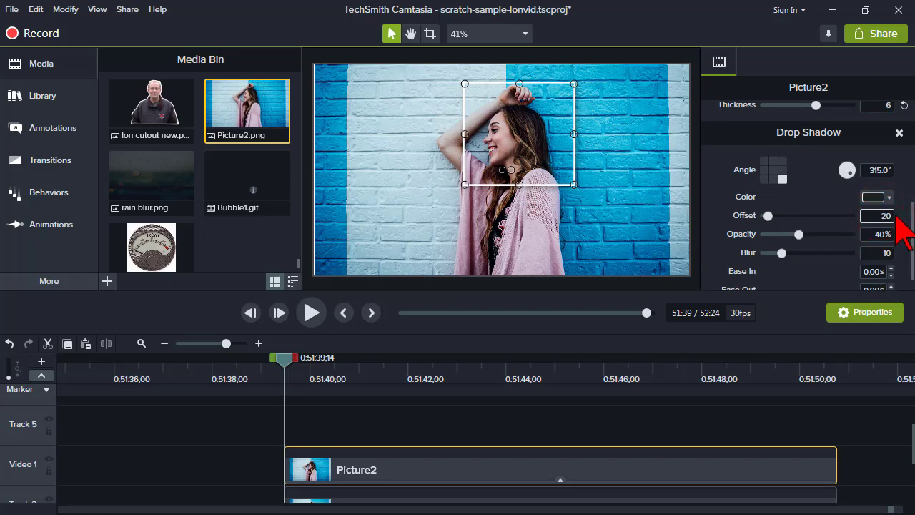
left_click(414, 390)
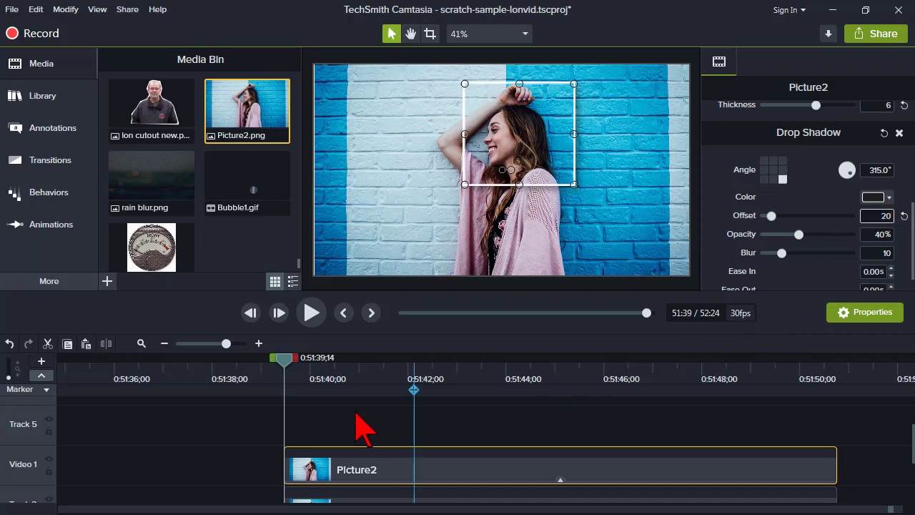
left_click(354, 415)
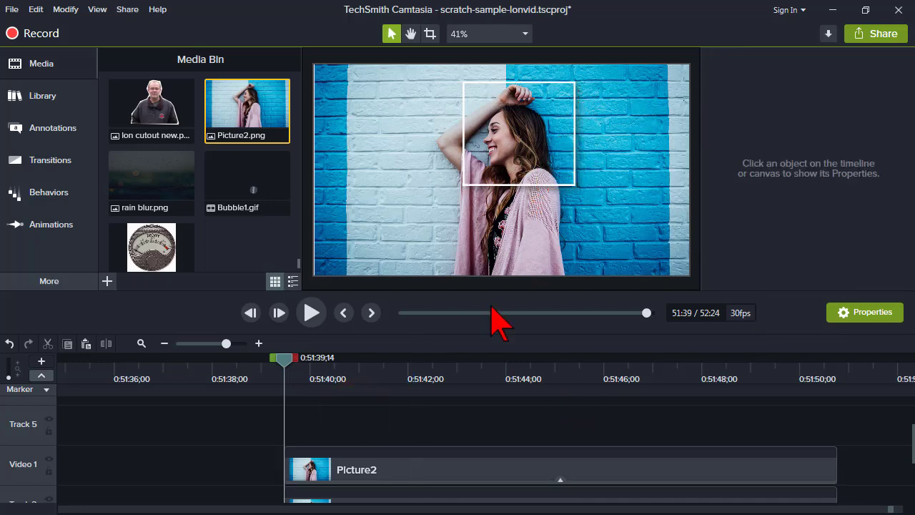
- Crop the Picture2 copy on Track 3 to a wide rectangular frame across the woman's face, elbow and shoulders
scroll(363, 425, "down", 2)
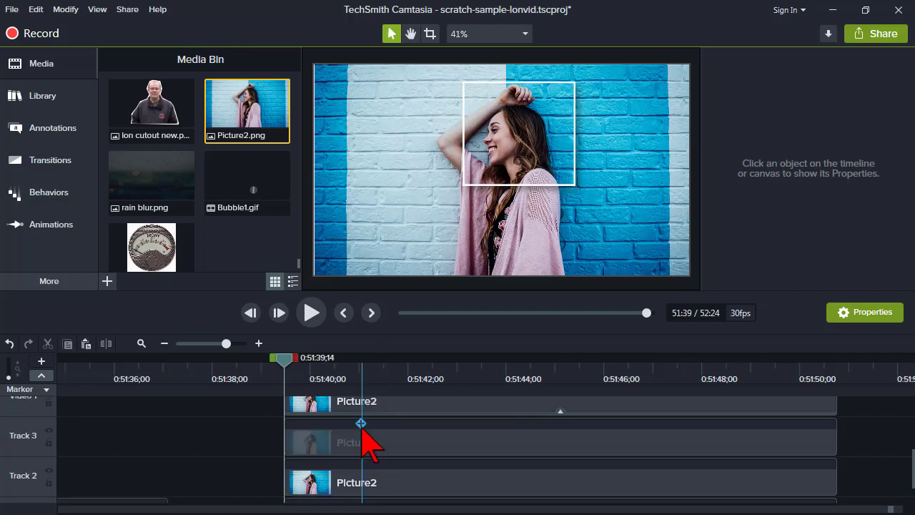
left_click(361, 438)
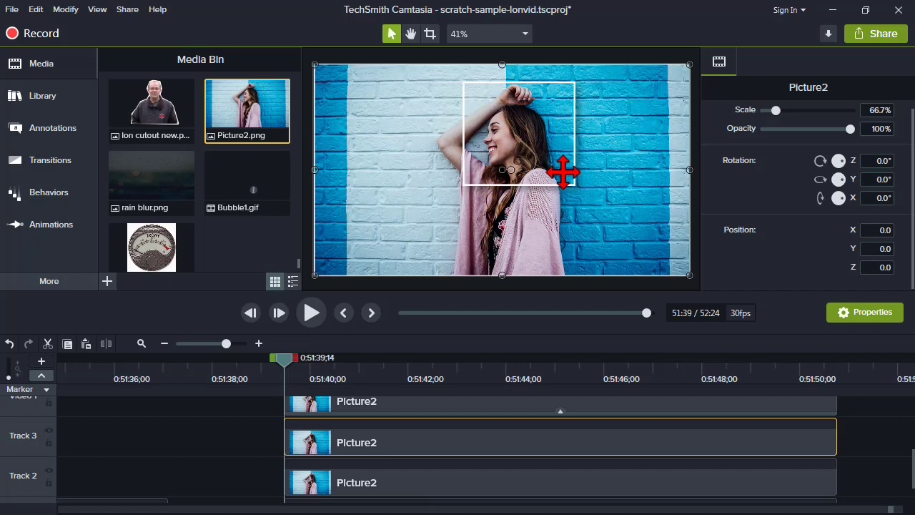
key("c")
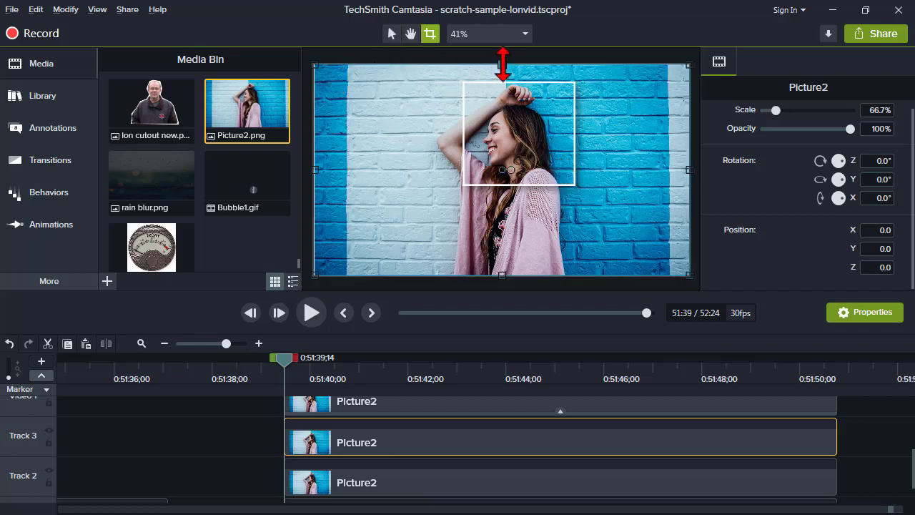
left_click_drag(502, 65, 492, 112)
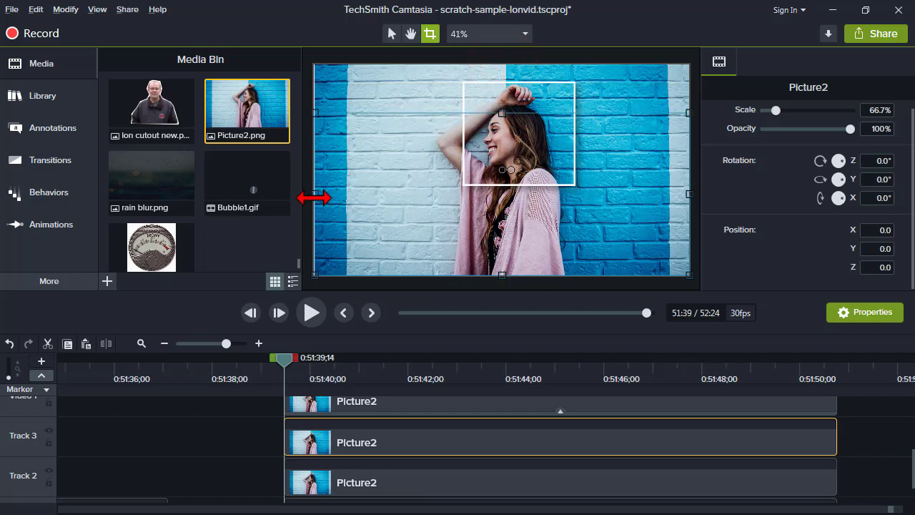
left_click_drag(315, 196, 408, 193)
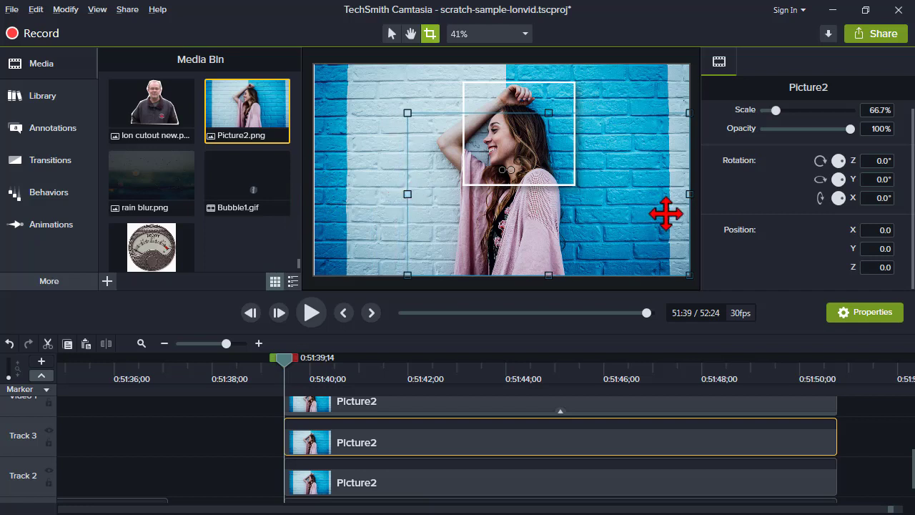
left_click_drag(689, 196, 601, 192)
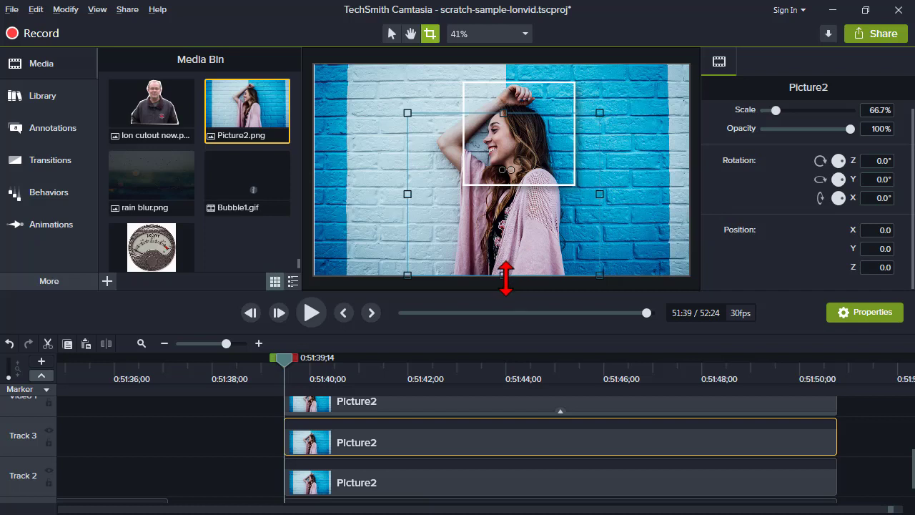
left_click_drag(506, 275, 519, 203)
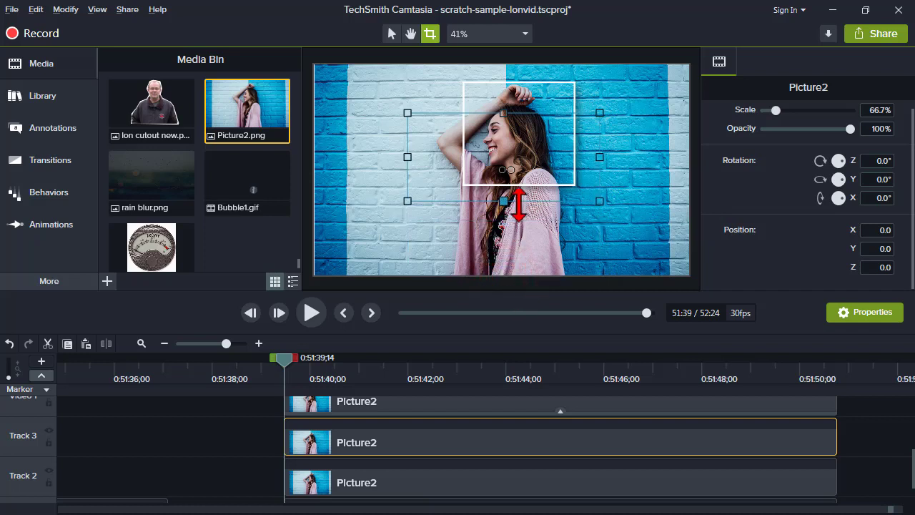
key("Escape")
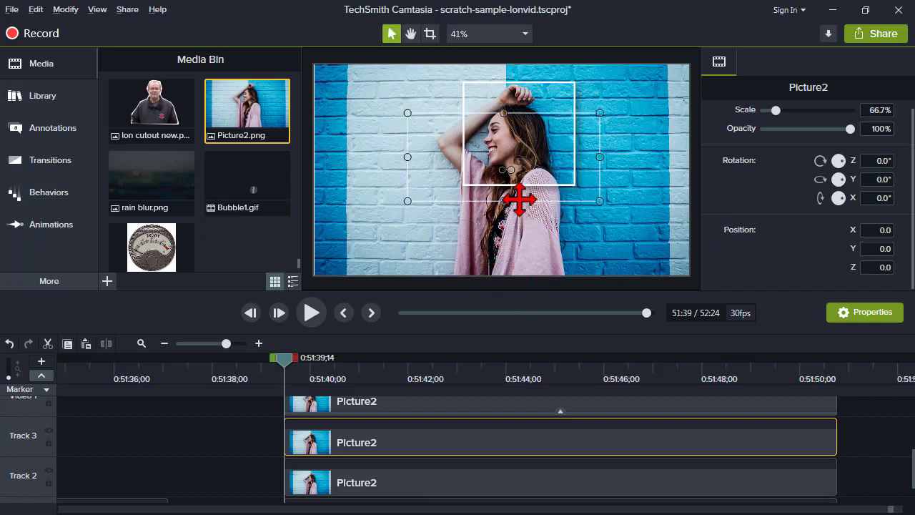
- Copy the effects of the Picture2 clip on Video 1 and paste them onto the Picture2 copy on Track 3
left_click(422, 401)
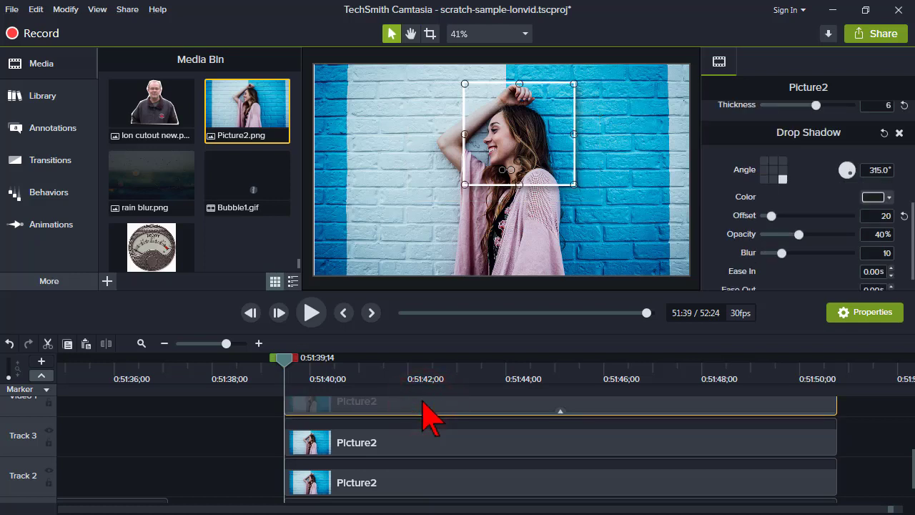
right_click(422, 402)
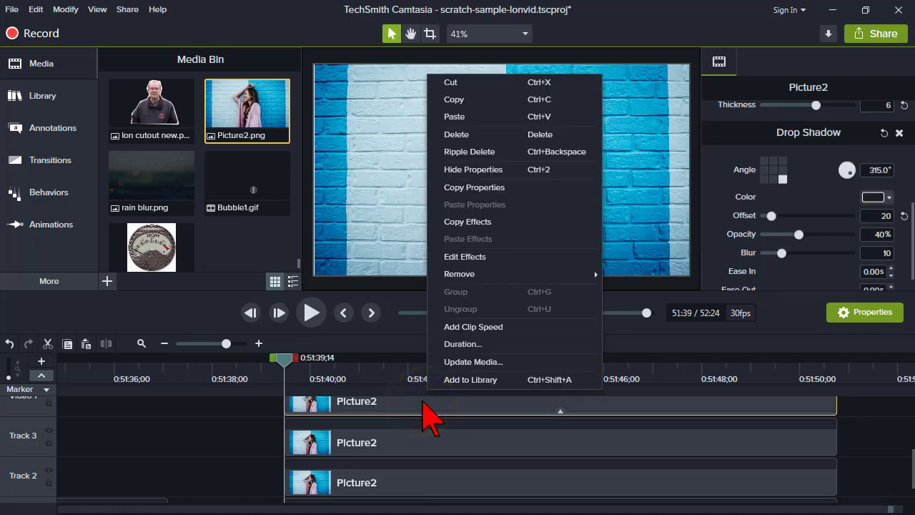
left_click(510, 222)
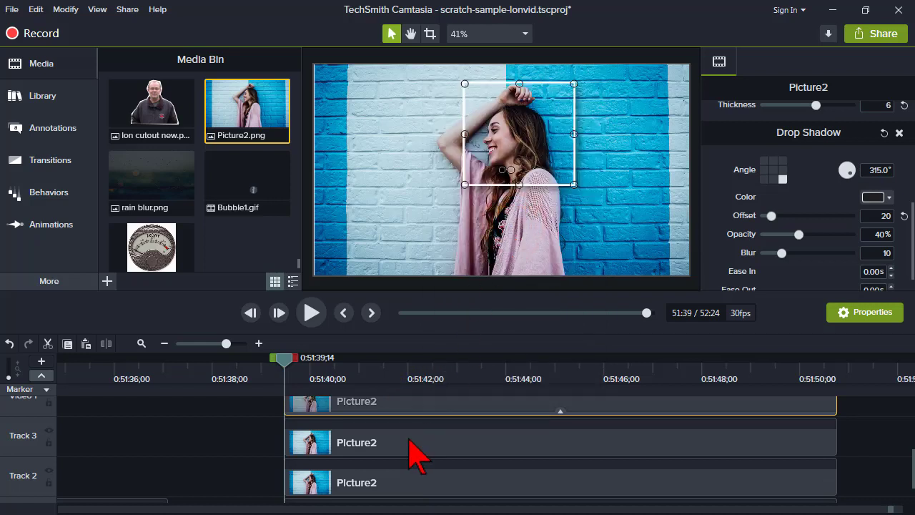
left_click(409, 438)
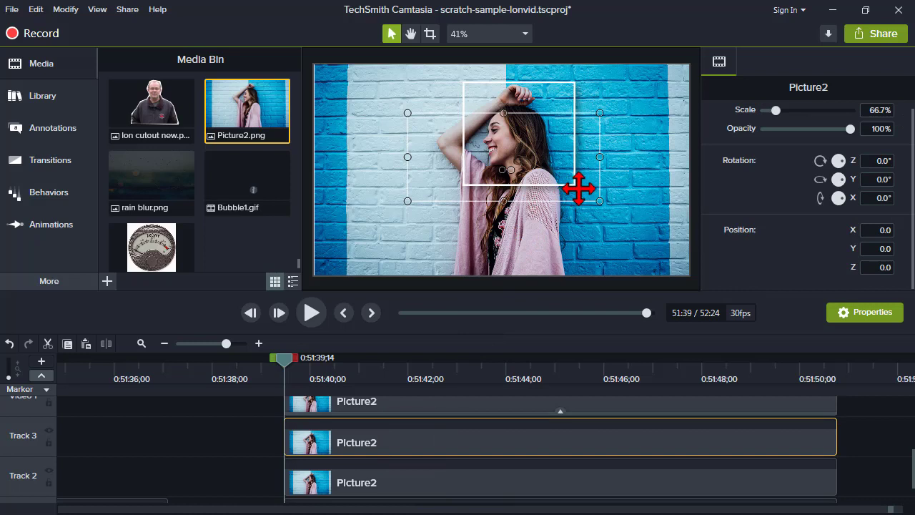
left_click(402, 438)
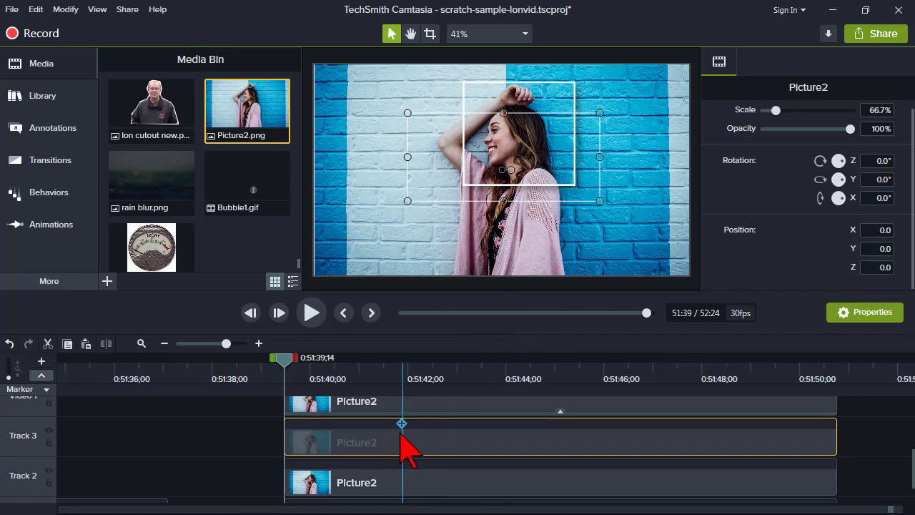
right_click(401, 439)
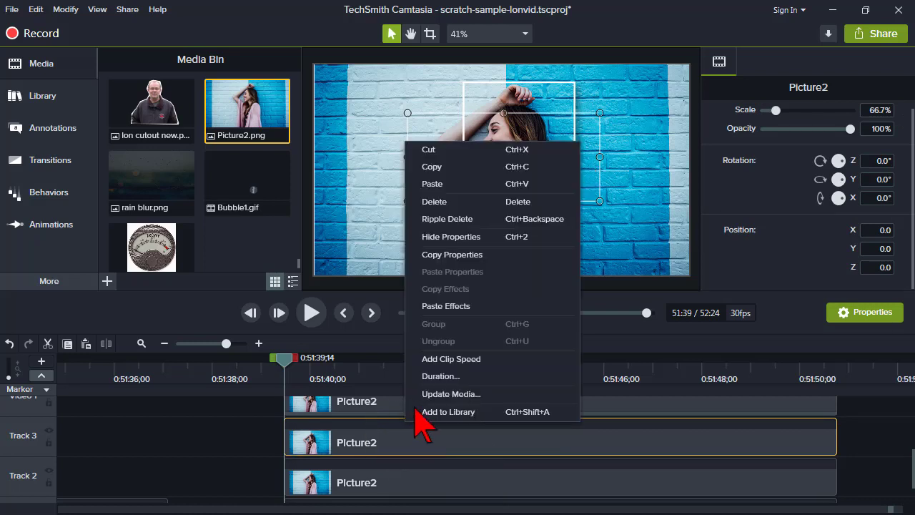
left_click(448, 307)
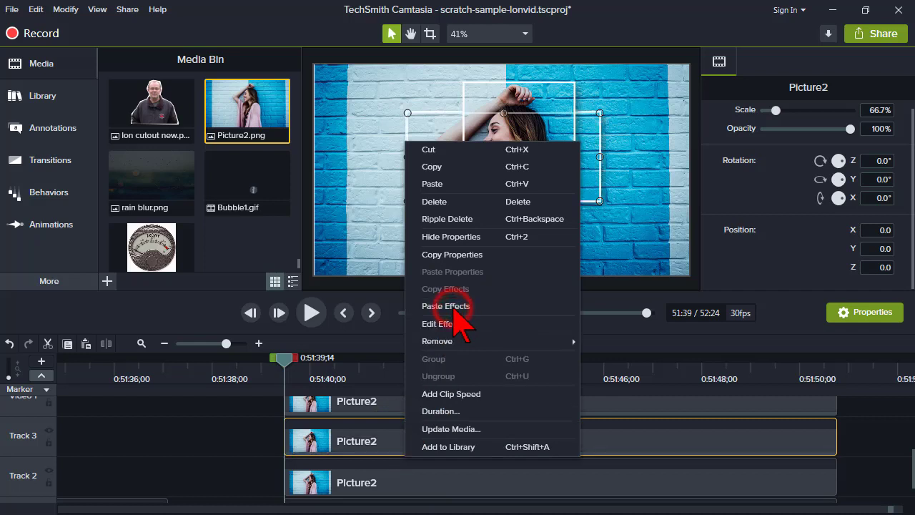
left_click(259, 408)
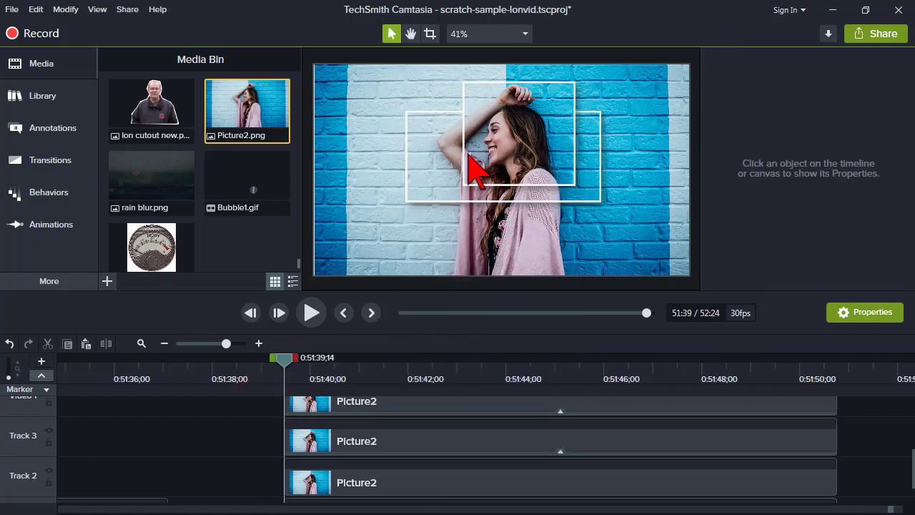
- Crop the Picture2 copy on Track 2 to a wide frame around the woman's head and torso, extending beyond the Track 3 frame's sides and bottom
left_click_drag(408, 469, 408, 470)
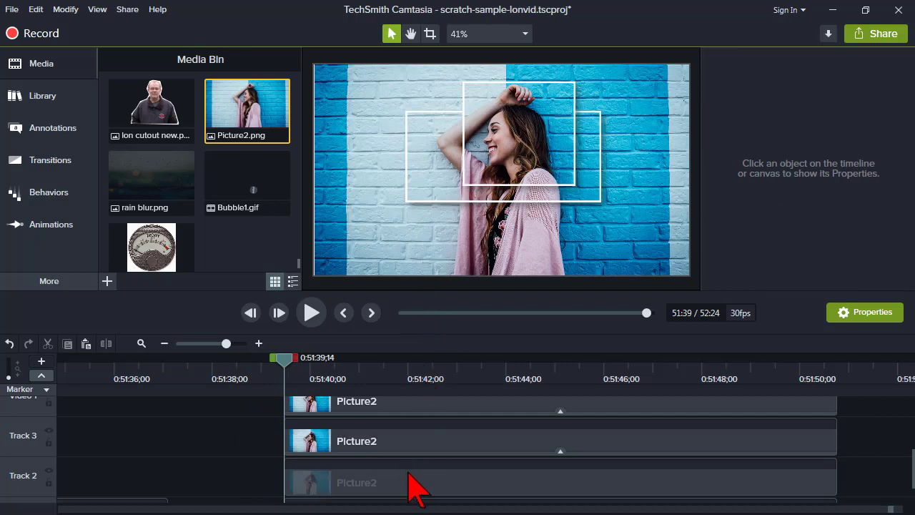
left_click(408, 473)
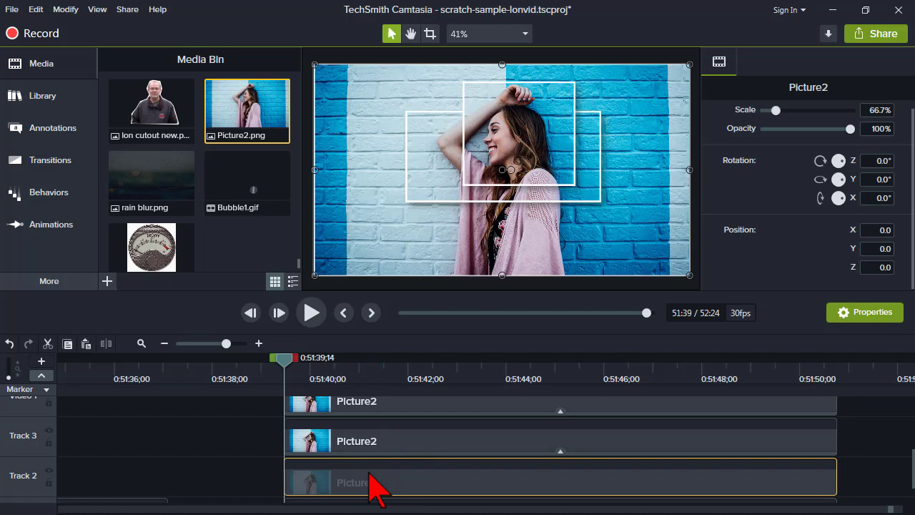
key("alt")
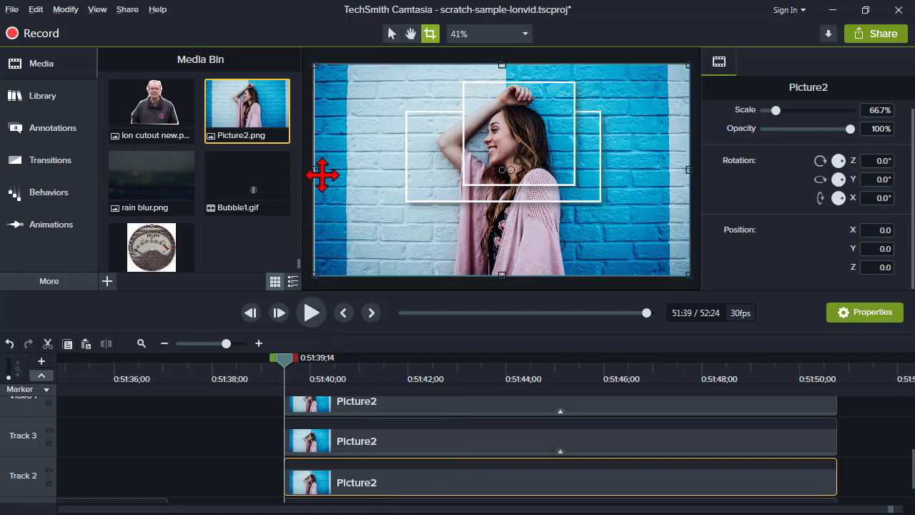
left_click_drag(314, 170, 379, 171)
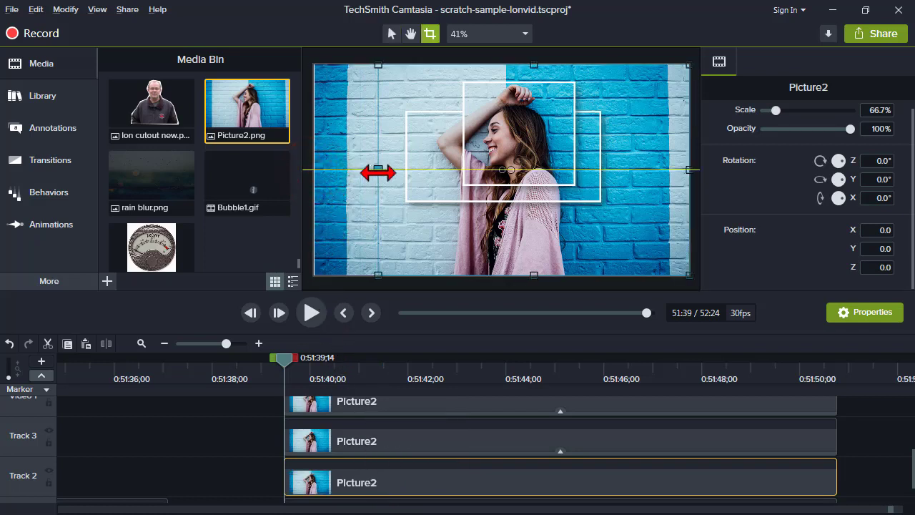
left_click_drag(533, 66, 539, 103)
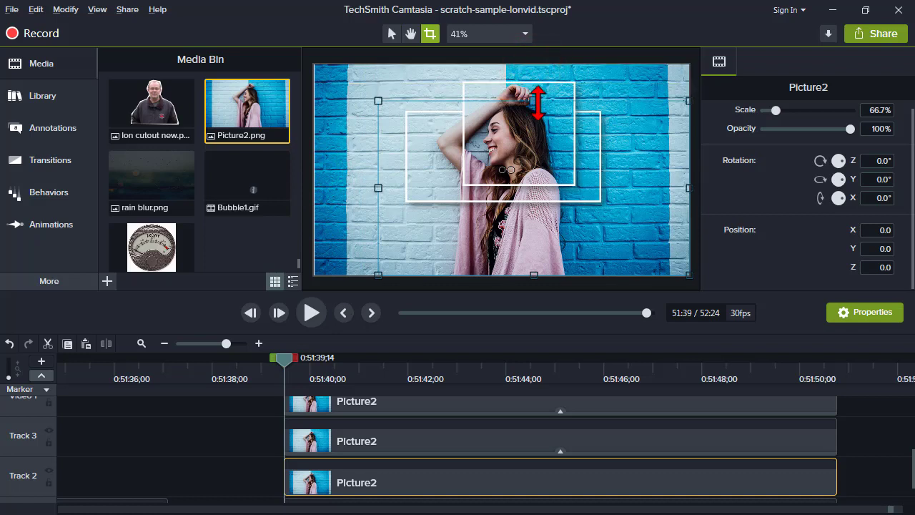
left_click_drag(690, 188, 616, 188)
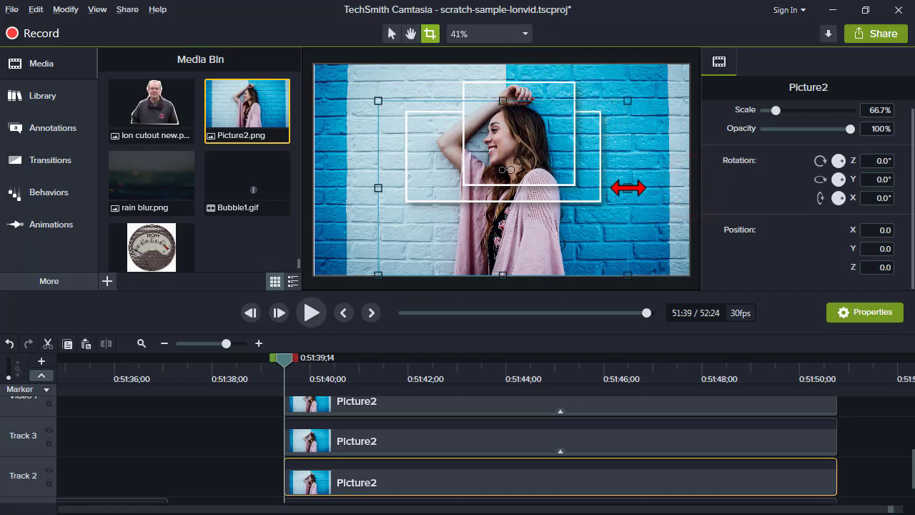
left_click_drag(505, 271, 508, 250)
key("Escape")
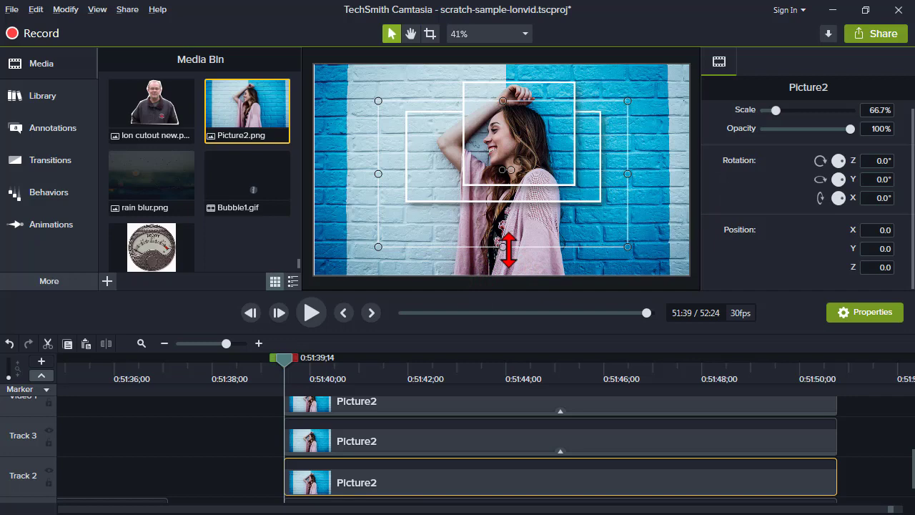
- Copy the effects of the Picture2 clip on Track 3 and paste them onto the Picture2 copy on Track 2
left_click(499, 438)
right_click(499, 436)
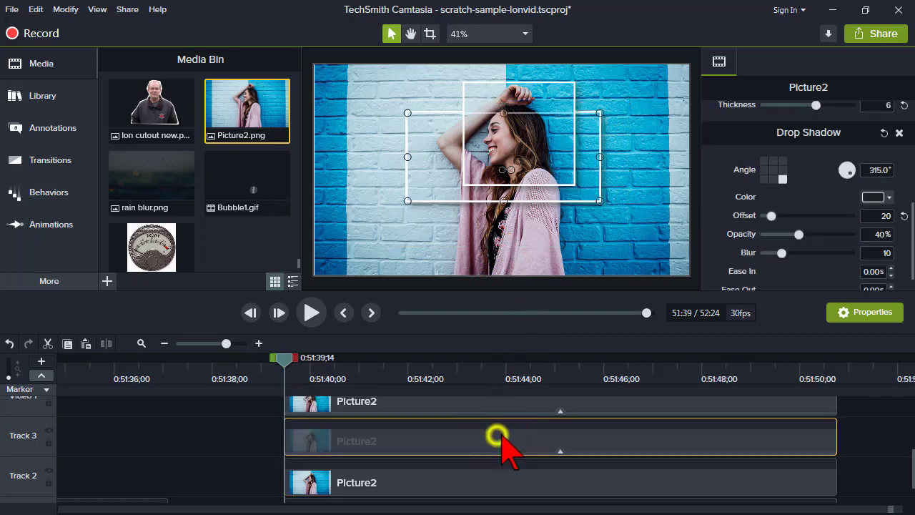
left_click(578, 257)
left_click(481, 475)
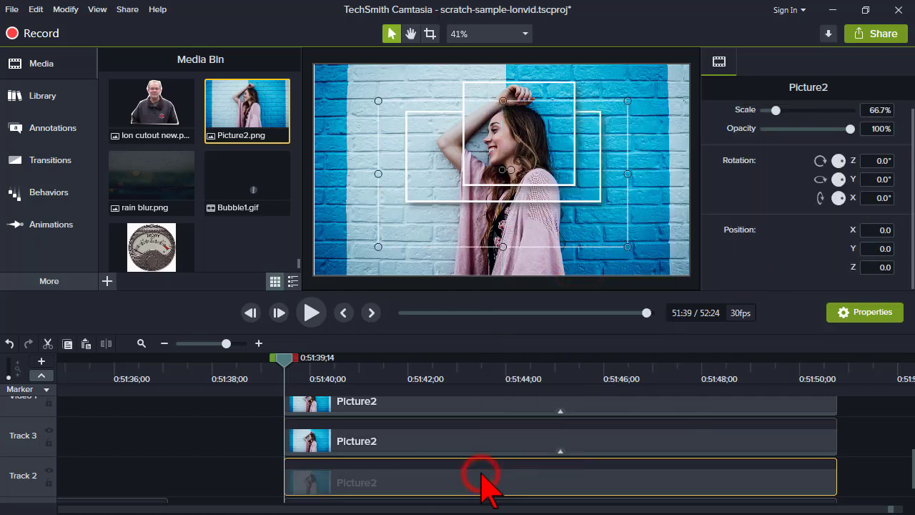
right_click(480, 475)
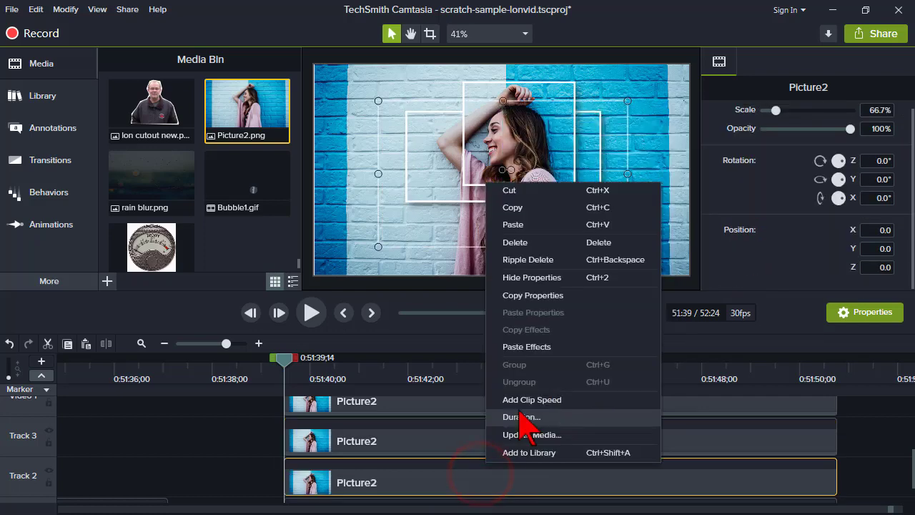
left_click(572, 346)
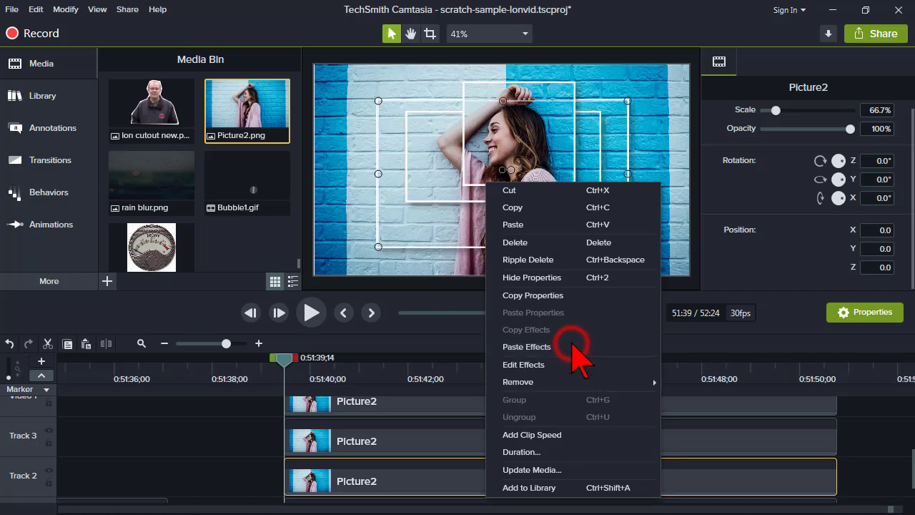
left_click(258, 422)
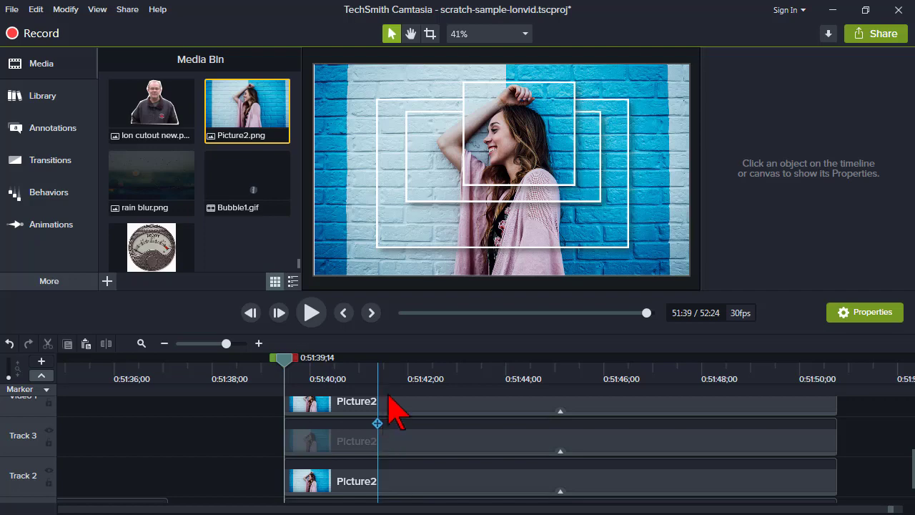
- Apply the Drifting behavior to the three cropped Picture2 copies on Video 1, Track 3 and Track 2, and preview the motion
left_click_drag(445, 290, 453, 246)
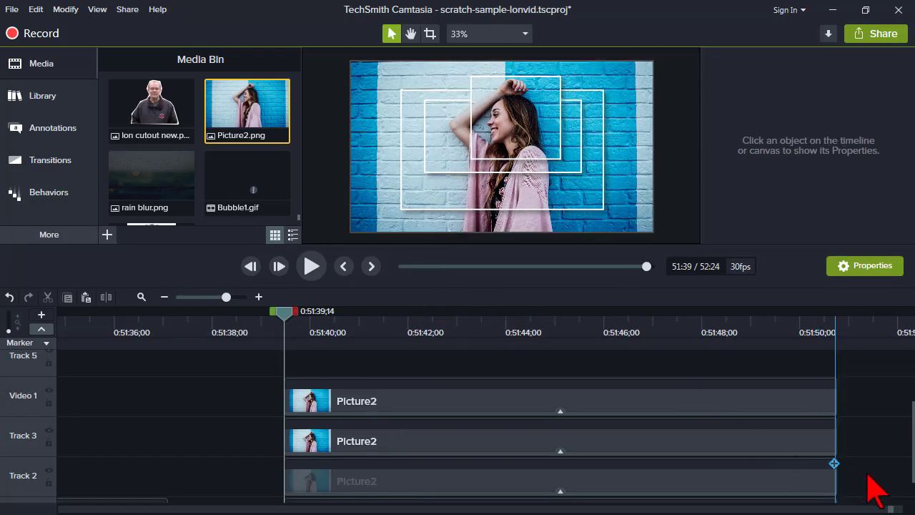
left_click_drag(868, 475, 715, 408)
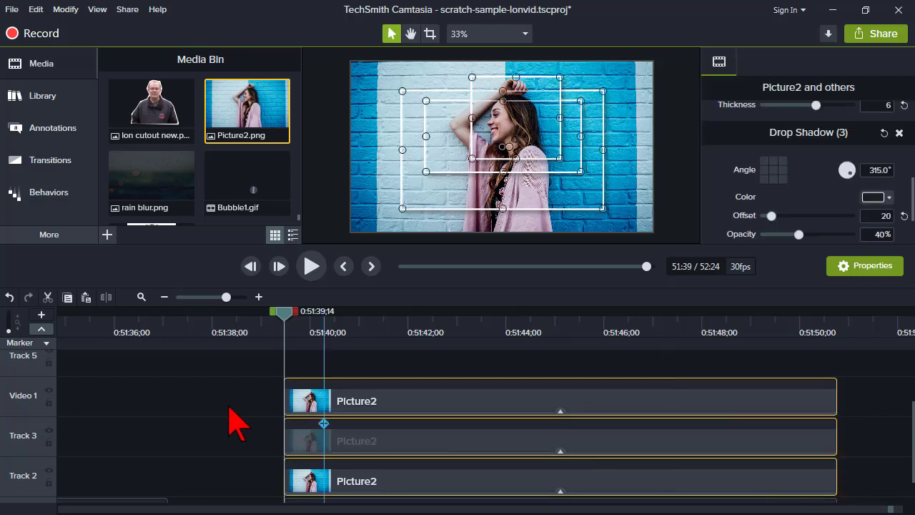
scroll(236, 426, "down", 1)
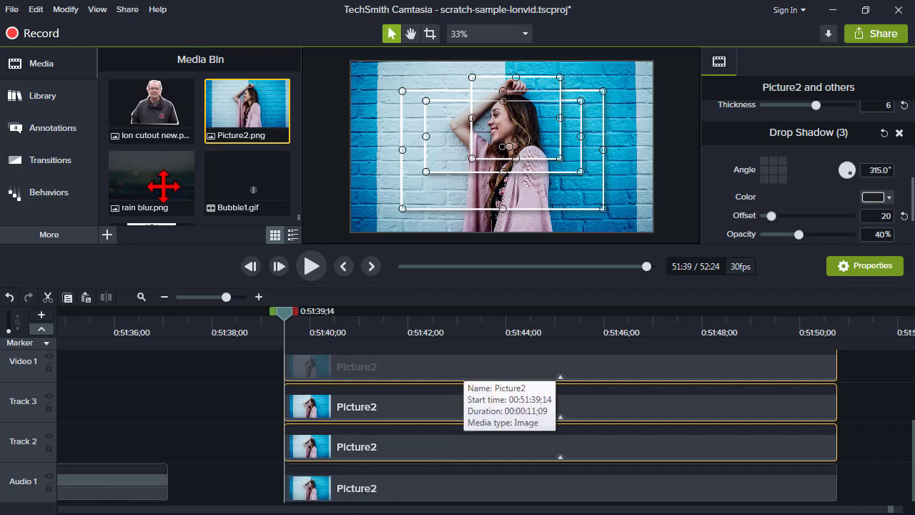
left_click(61, 195)
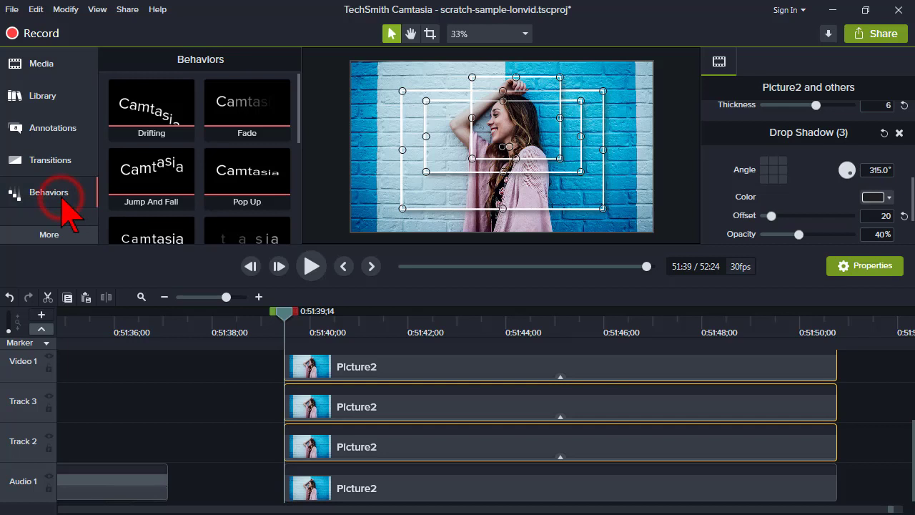
left_click_drag(147, 107, 329, 373)
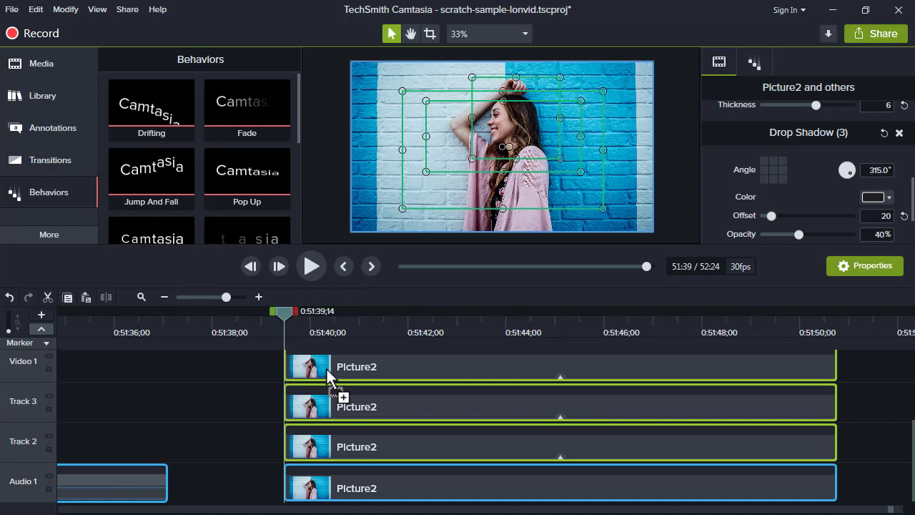
left_click_drag(327, 370, 326, 366)
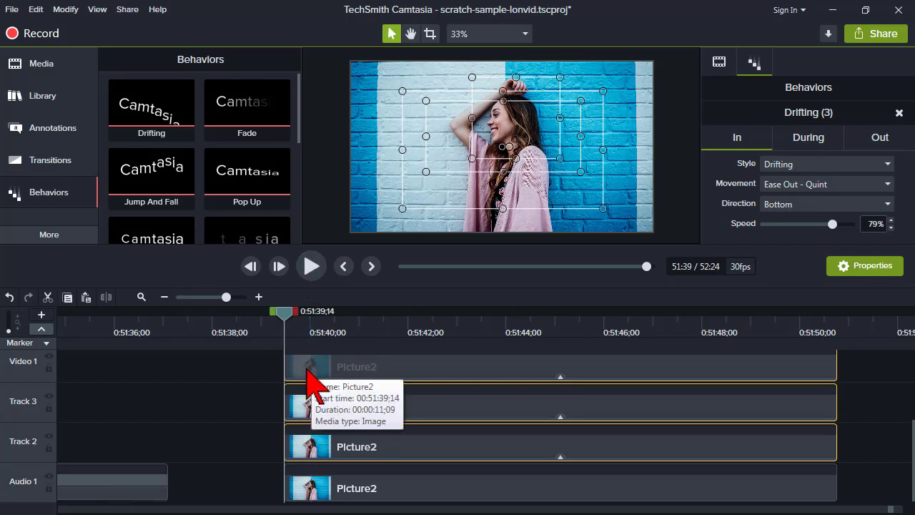
left_click(311, 268)
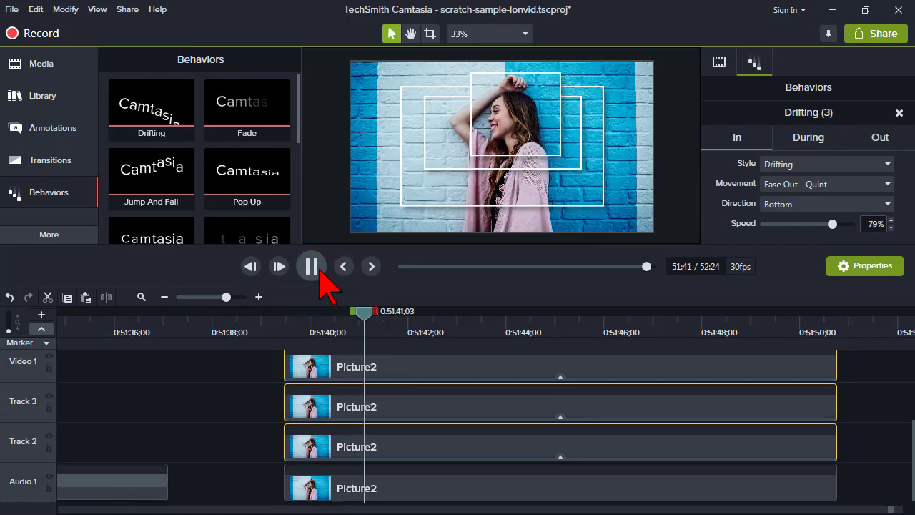
left_click(312, 266)
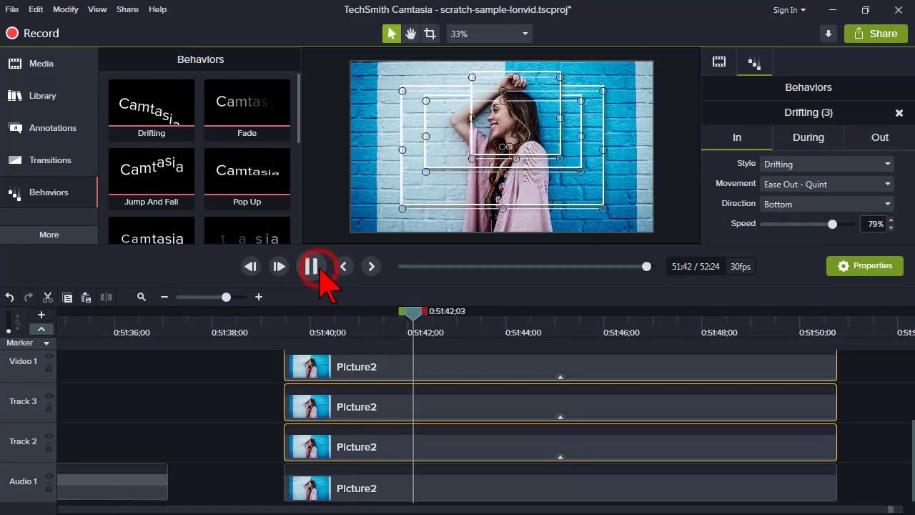
- Stagger the cropped copies to start about 0.3 s (Track 2), 0.8 s (Track 3) and 1.3 s (Video 1) after the Audio 1 background picture
left_click(254, 374)
left_click_drag(311, 443, 327, 442)
left_click_drag(321, 404, 388, 404)
left_click_drag(351, 364, 413, 386)
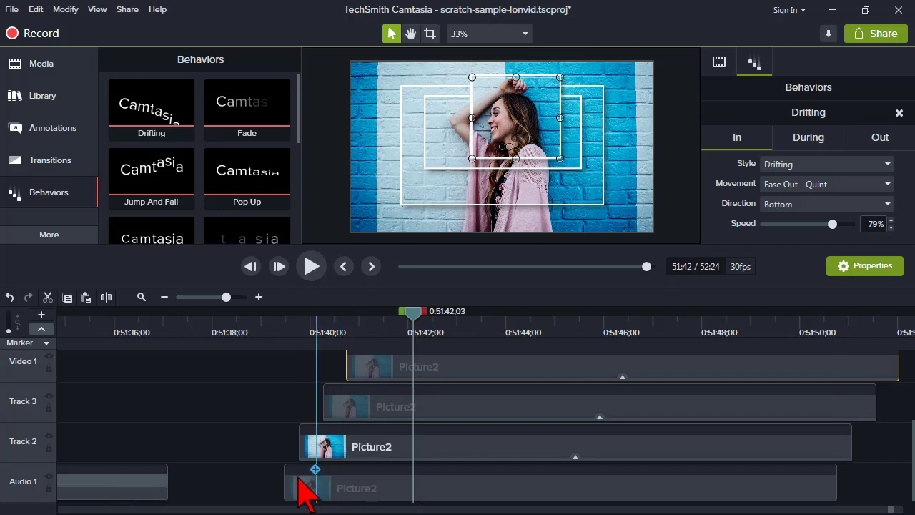
- Play the staggered build animation from the start of the background picture
left_click_drag(276, 333, 286, 334)
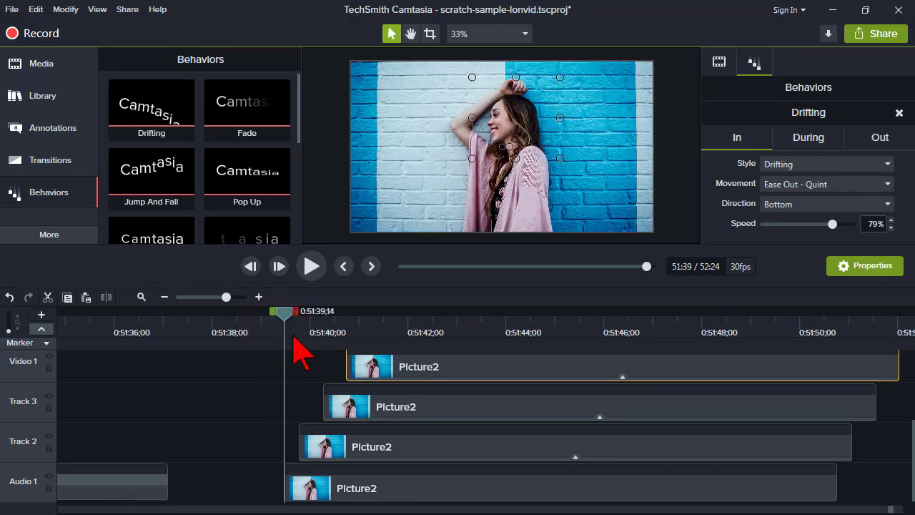
left_click(314, 266)
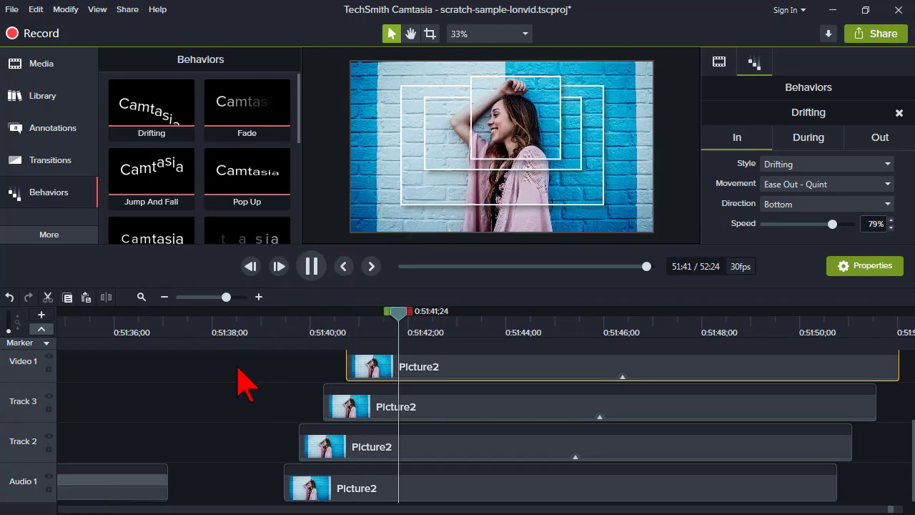
left_click(312, 266)
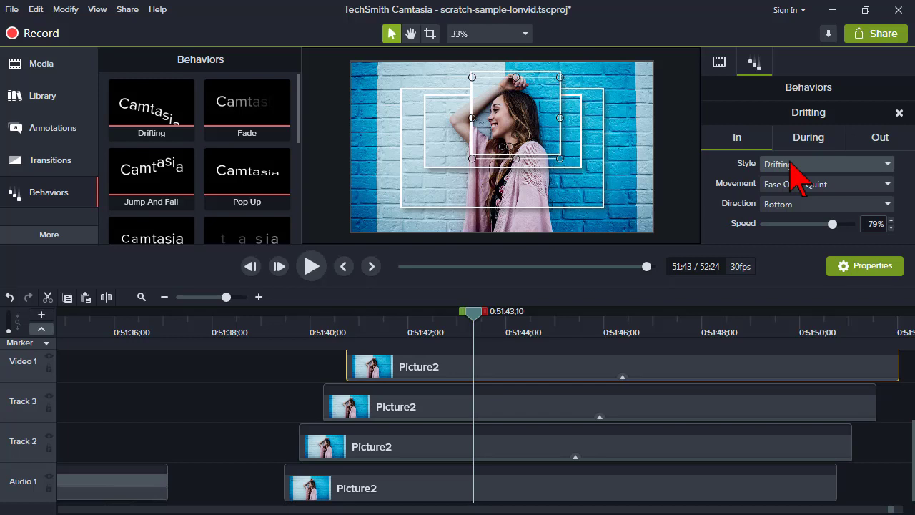
- Check the During style options of the Video 1 copy's Drifting behavior and play the animation through its looping phase
left_click(802, 141)
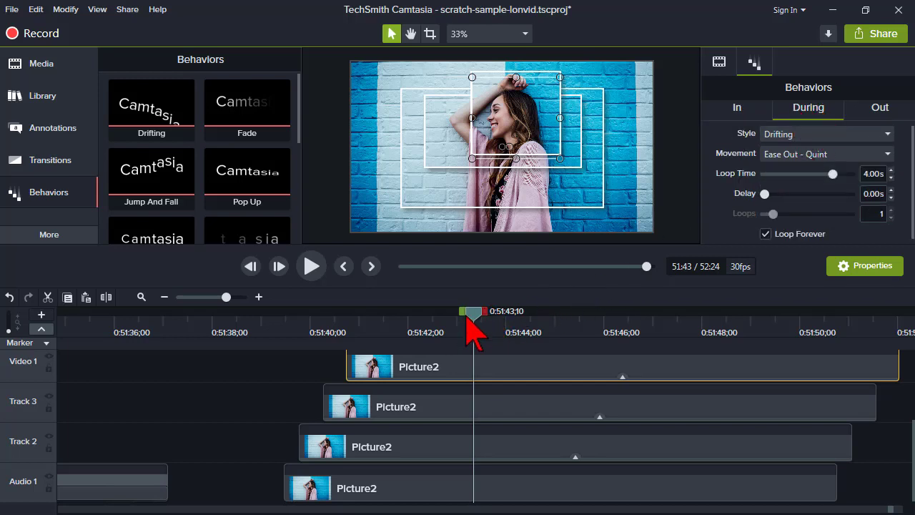
left_click(801, 135)
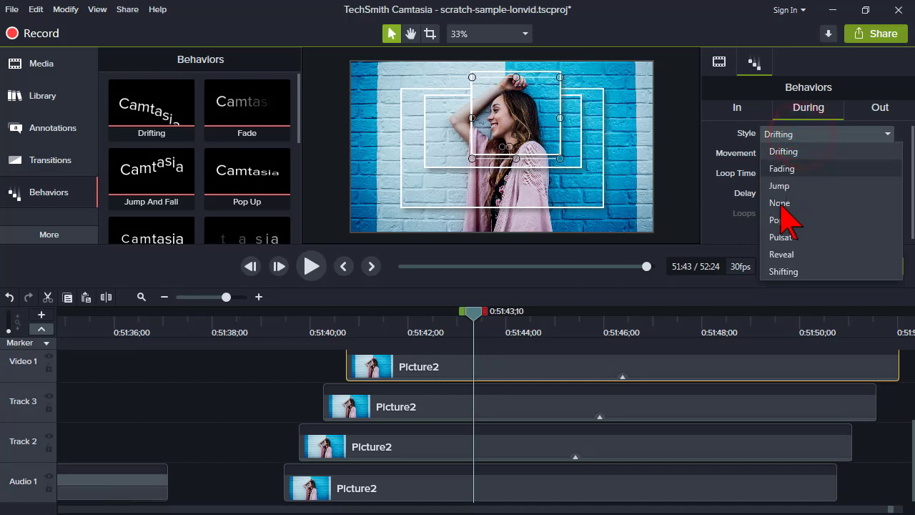
left_click(791, 133)
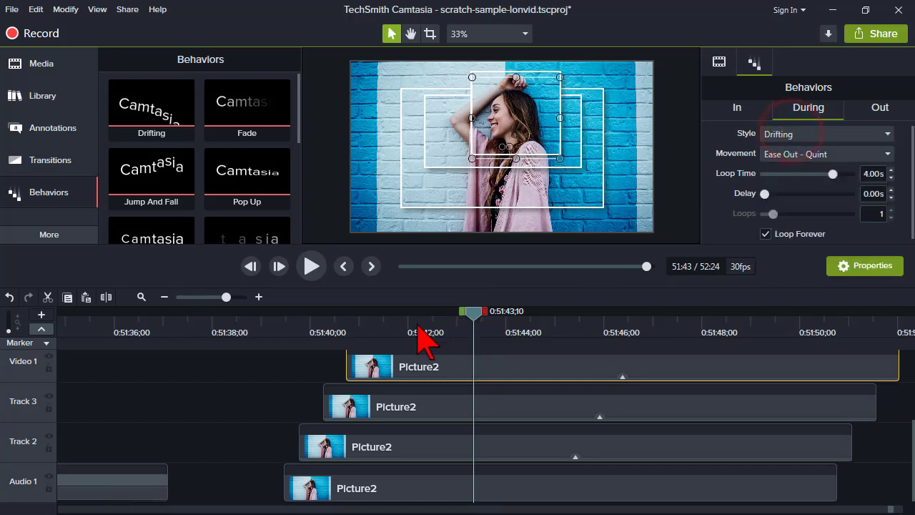
left_click(322, 361)
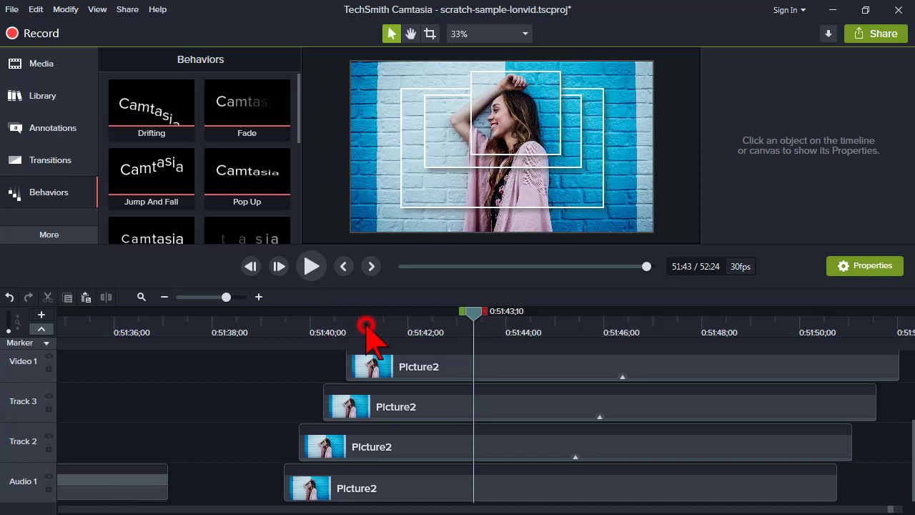
left_click(366, 326)
left_click(312, 266)
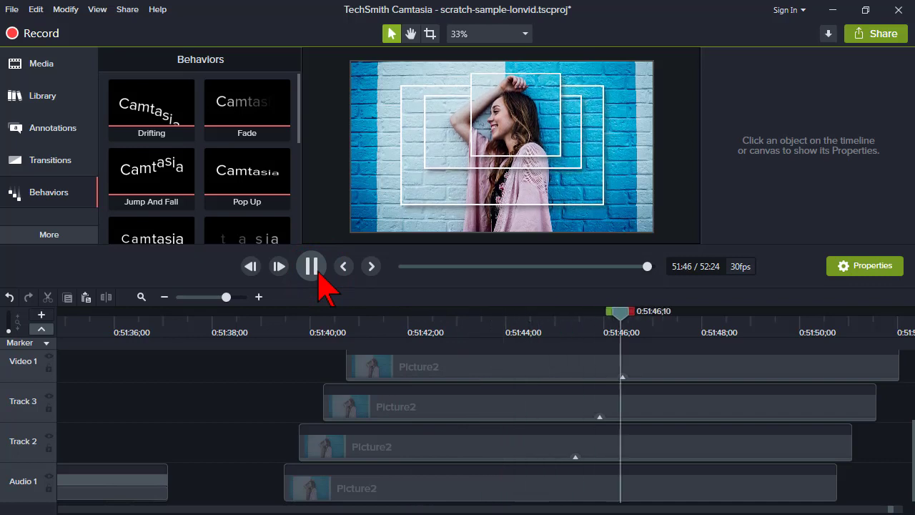
left_click(312, 266)
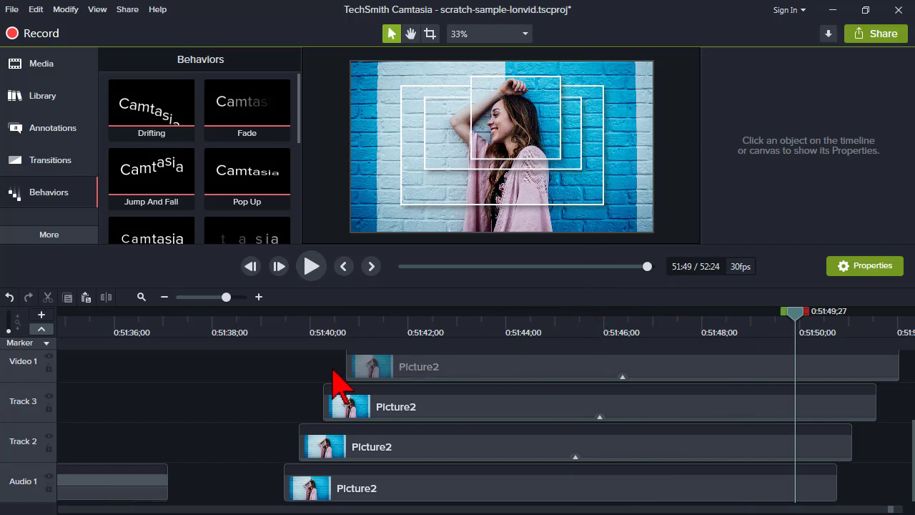
- Inspect the During and Out settings of the Drifting behavior on the three cropped Picture2 copies
left_click_drag(282, 361, 399, 443)
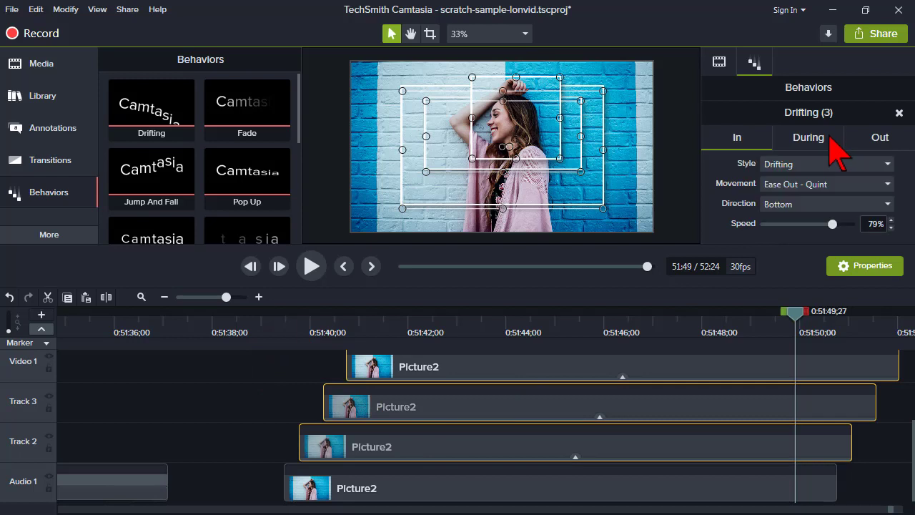
left_click(809, 139)
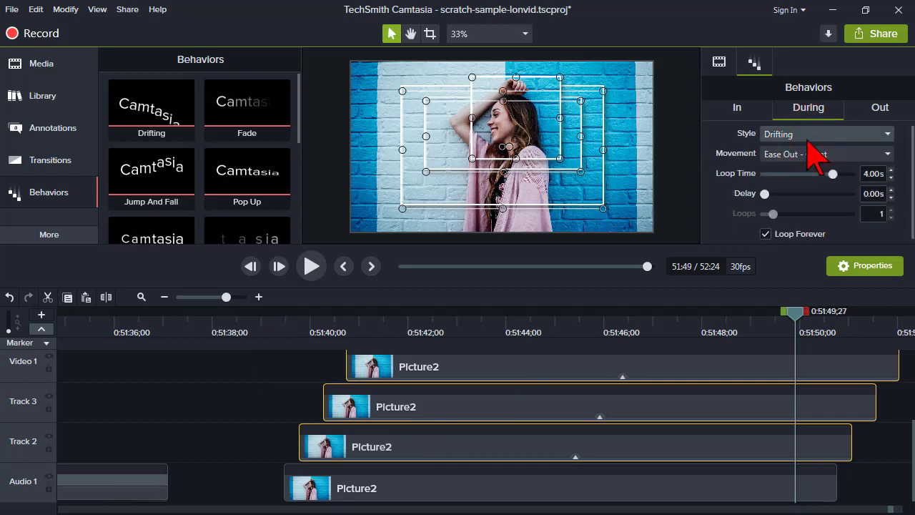
left_click(872, 108)
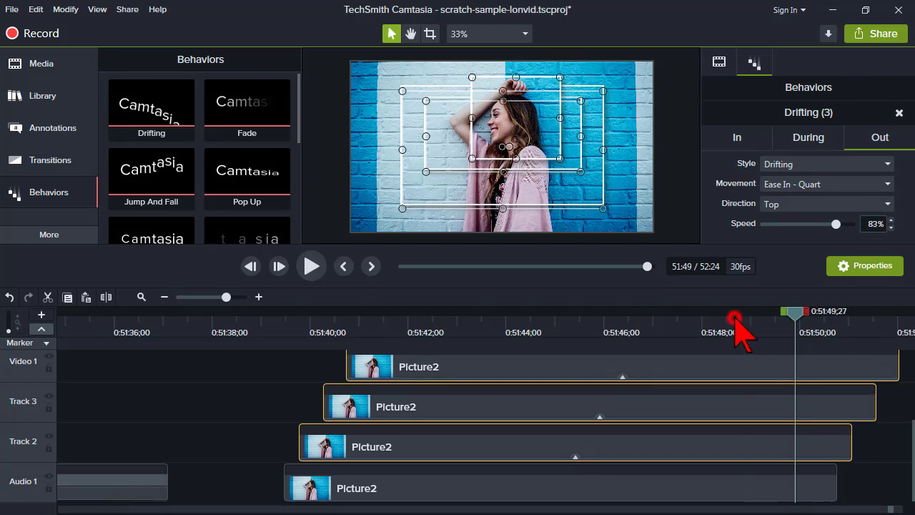
- Extend the Picture2 background clip on Audio 1 beyond the end of the Video 1 copy
left_click_drag(792, 315, 735, 312)
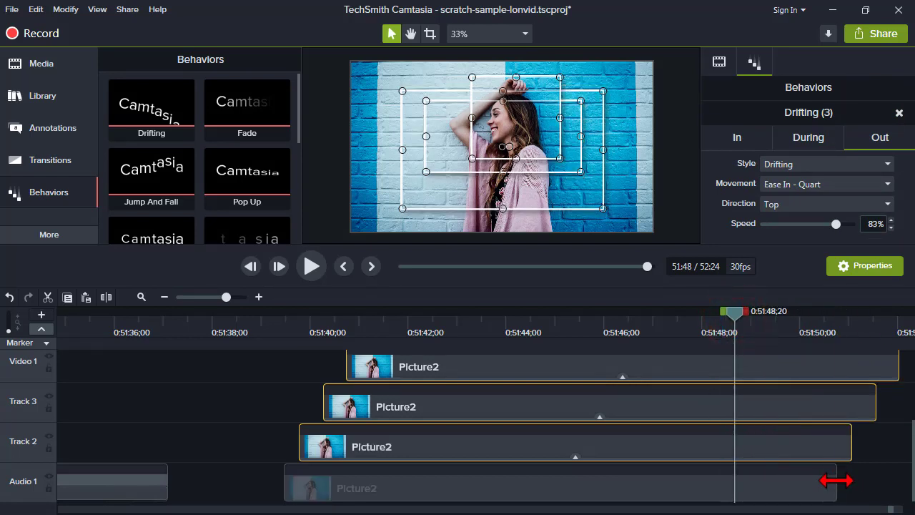
left_click_drag(835, 484, 856, 475)
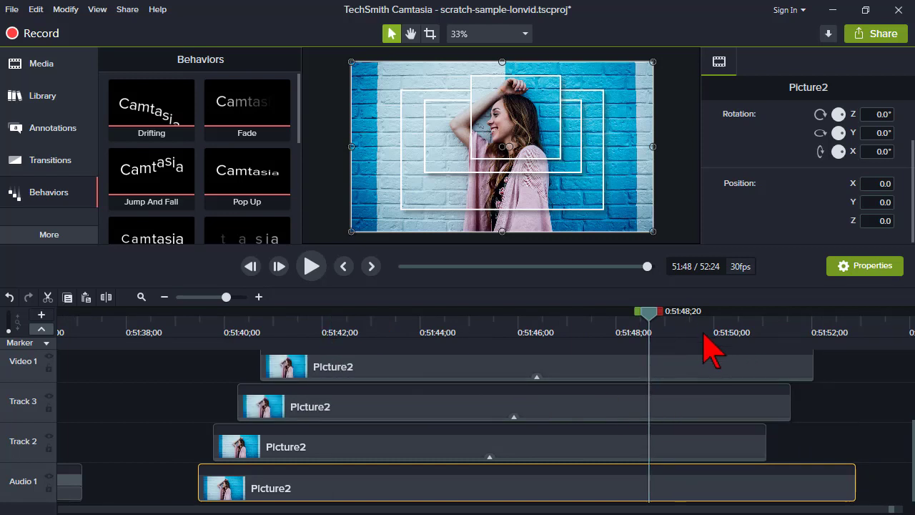
- Set the Out style of the Drifting behavior to Shrink on the three cropped Picture2 copies
scroll(803, 374, "up", 2)
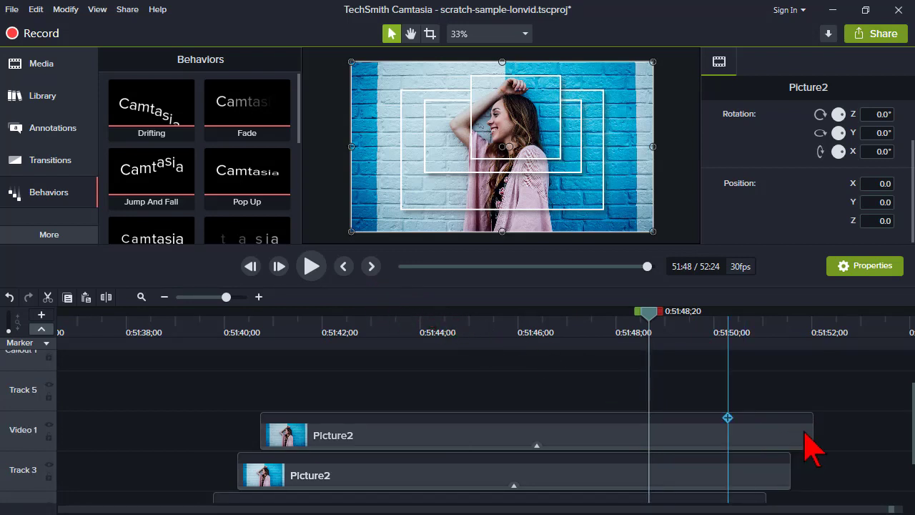
scroll(808, 445, "down", 2)
left_click_drag(802, 441, 681, 382)
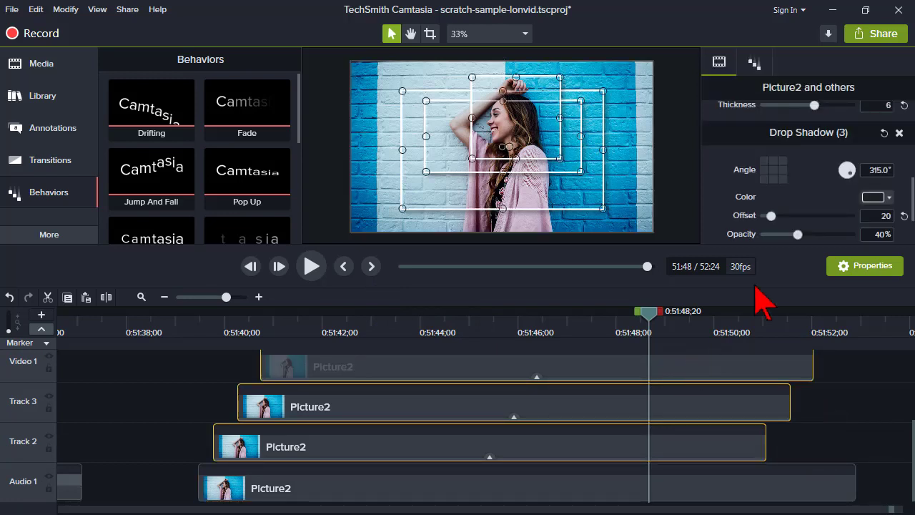
left_click(752, 63)
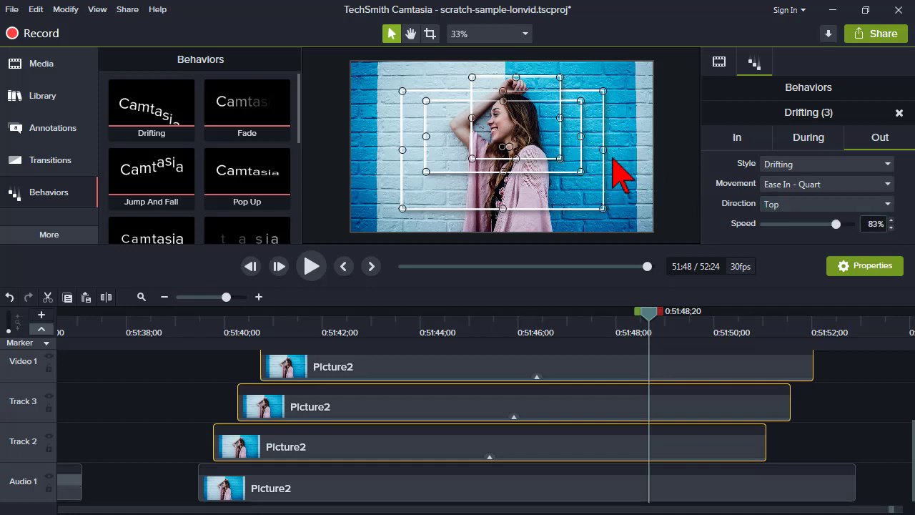
left_click(889, 164)
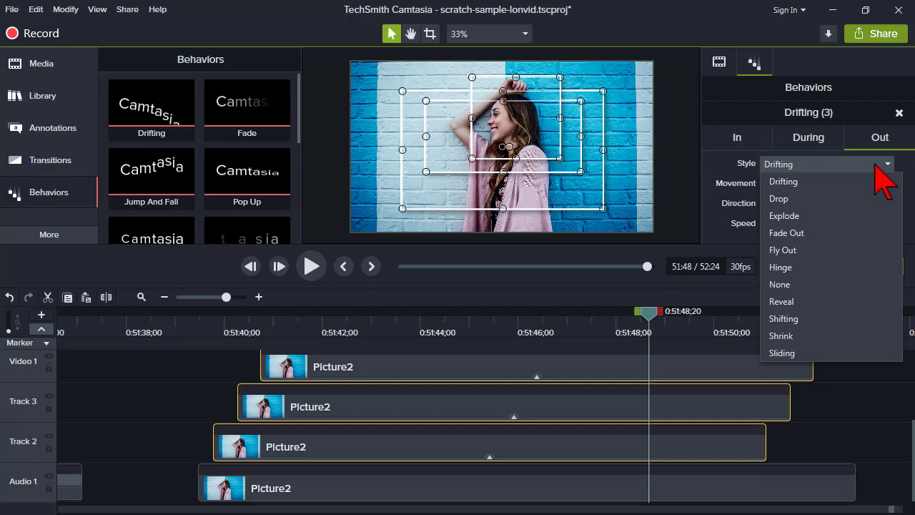
left_click(781, 336)
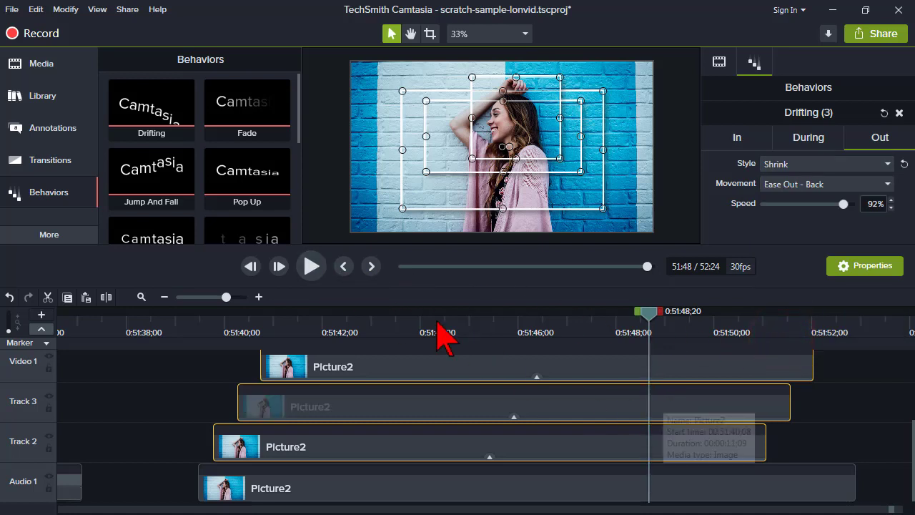
- Play the exit animation of the three cropped copies through to the end of the clips
left_click(312, 267)
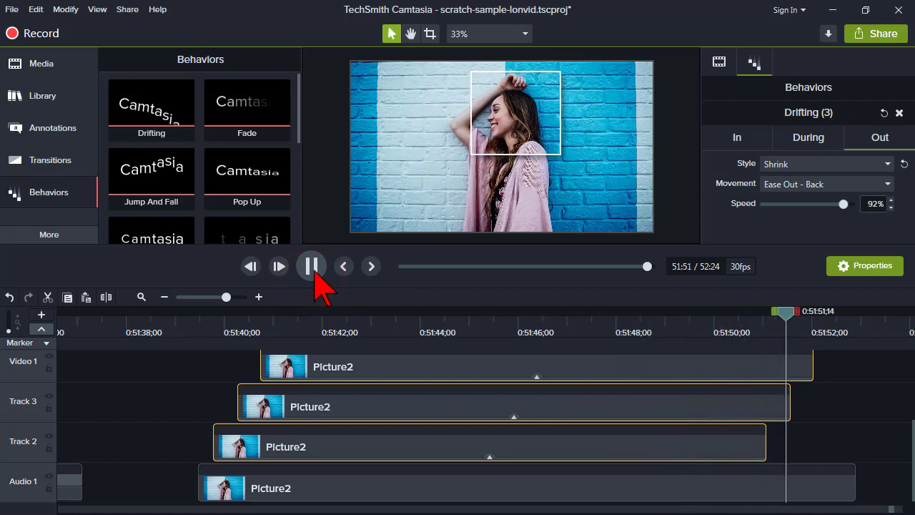
key("space")
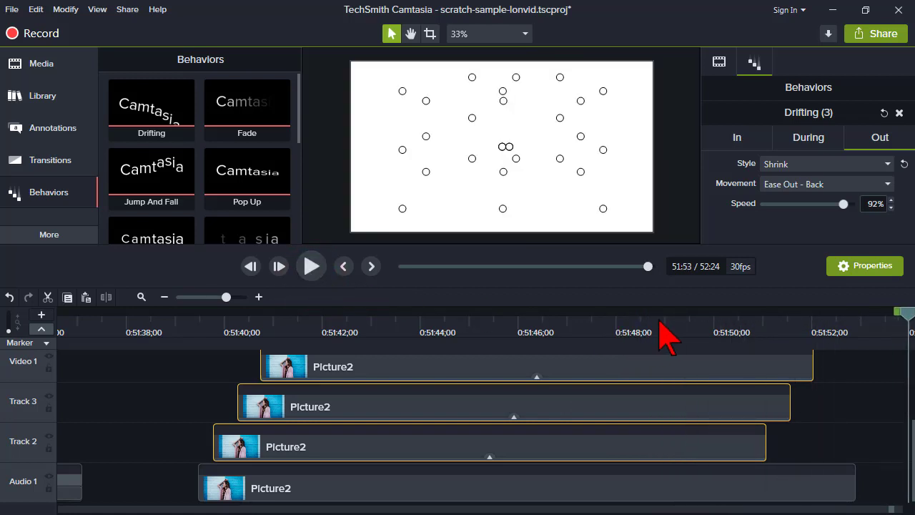
left_click(697, 327)
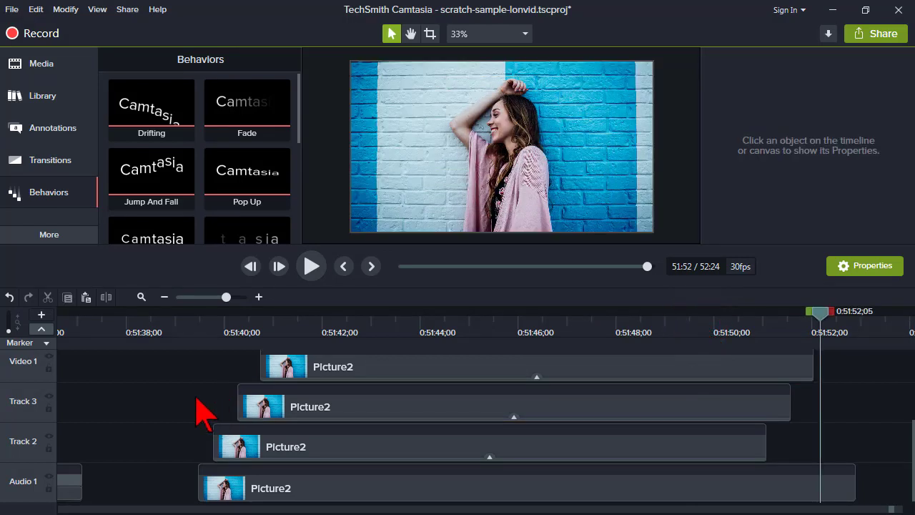
- Move the Picture2 background clip on Audio 1 past the end of the cropped copies
left_click(279, 490)
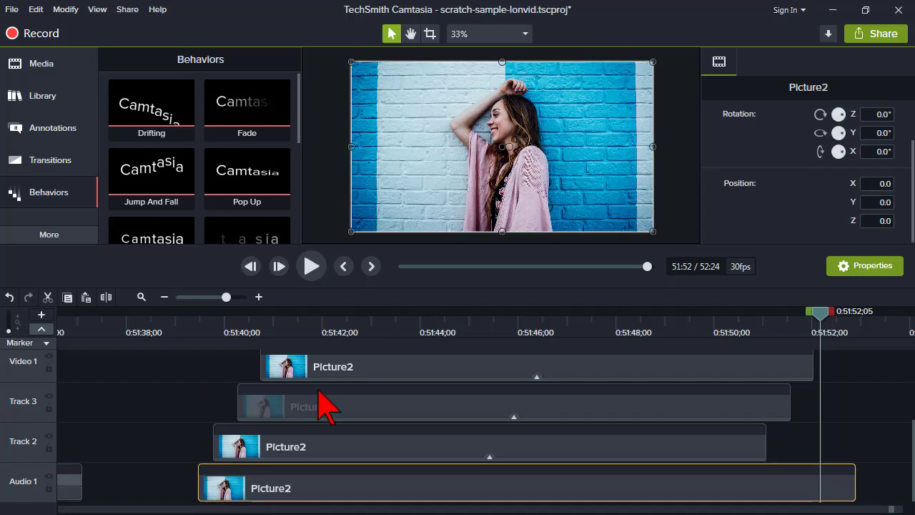
left_click(455, 330)
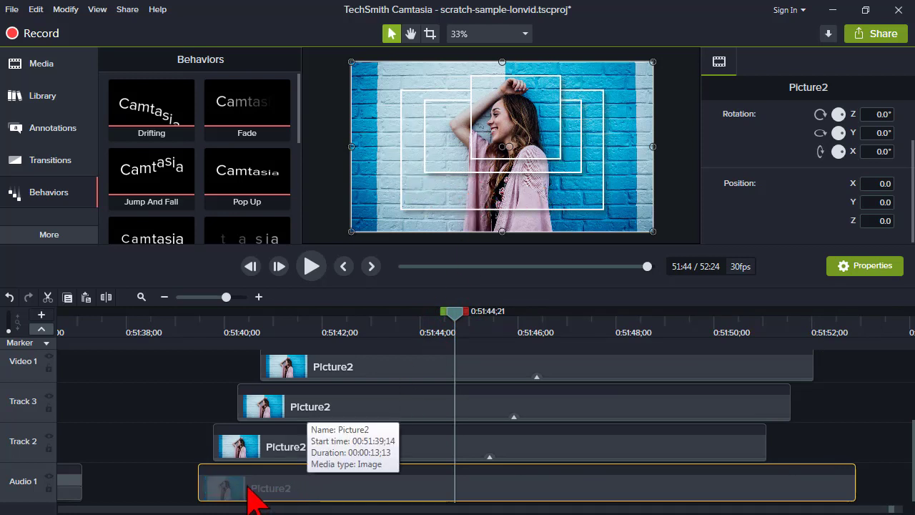
left_click_drag(240, 494, 887, 483)
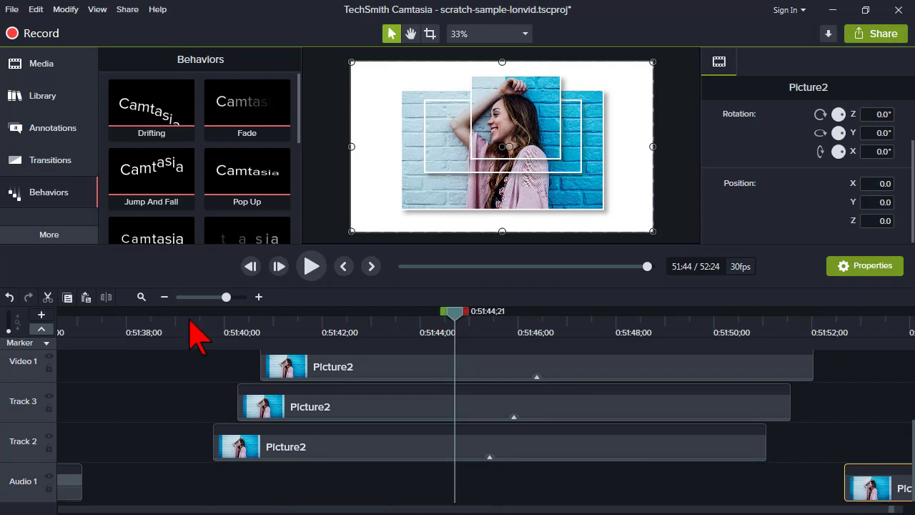
- Play the build animation without the background from the start of the Track 2 copy
left_click_drag(206, 326, 215, 329)
left_click(233, 345)
left_click(313, 268)
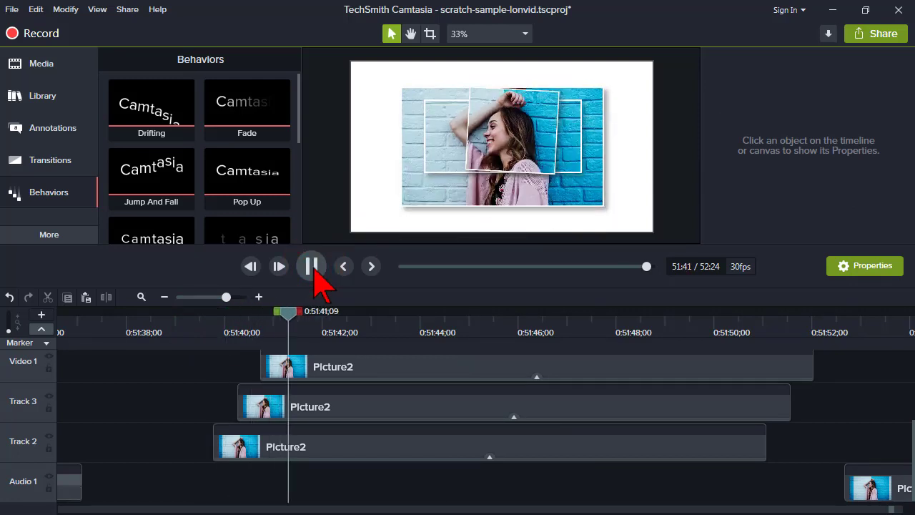
key("space")
- Set the During style of the Drifting behavior to None on the three cropped Picture2 copies
left_click_drag(797, 457, 722, 368)
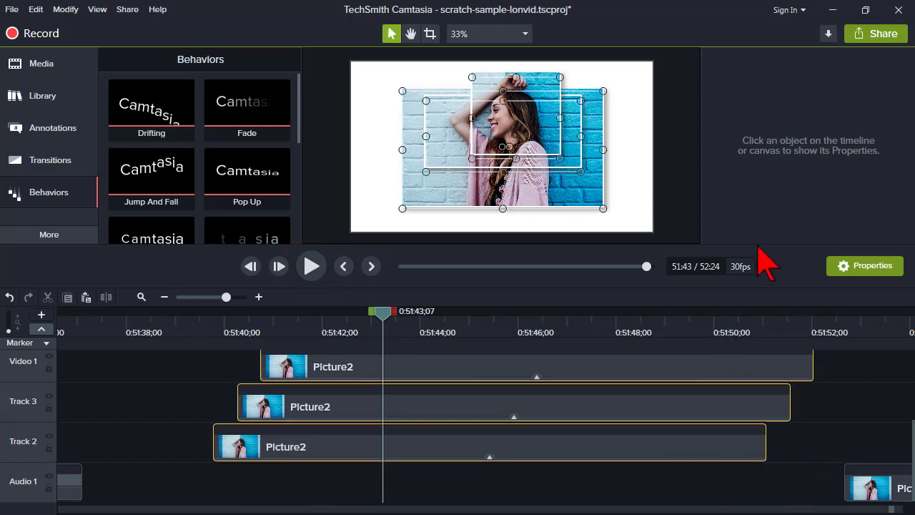
left_click(760, 63)
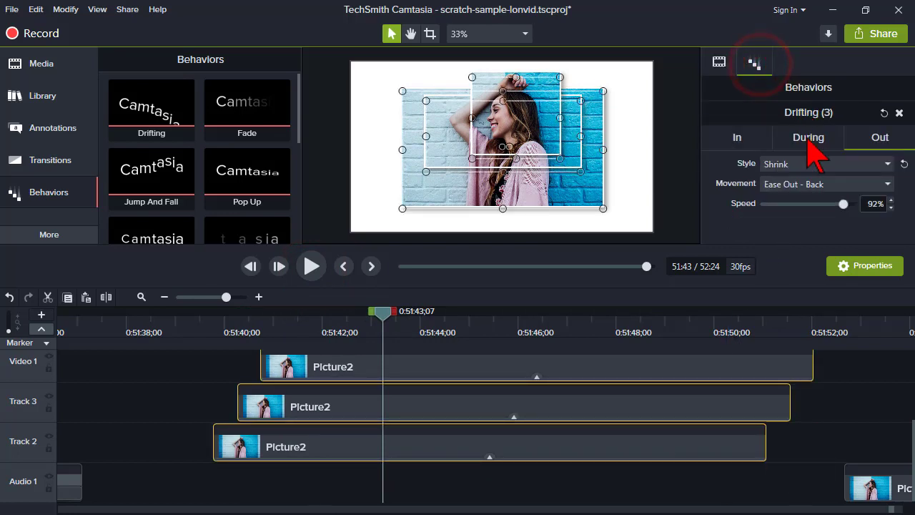
left_click(807, 138)
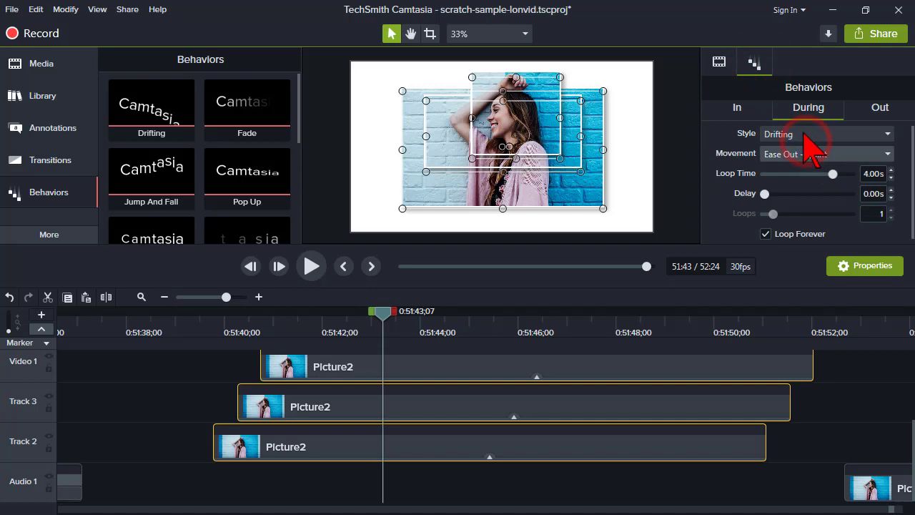
left_click(804, 134)
left_click(808, 201)
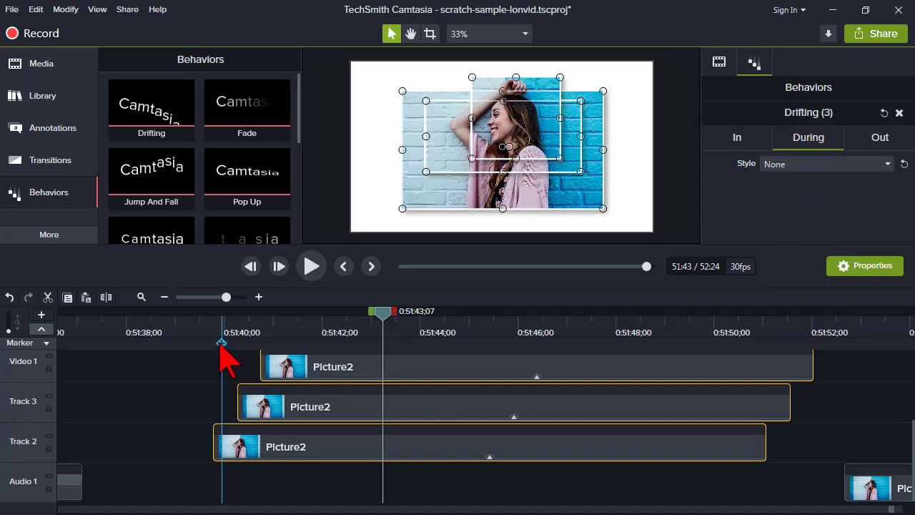
left_click(212, 375)
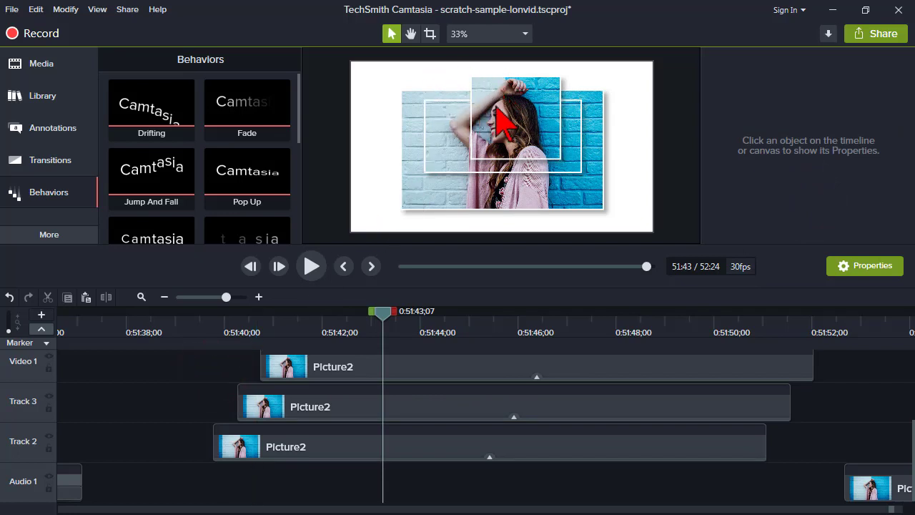
- Replay the three cropped frames from the start of the Track 2 copy to check the motion without looping
left_click(212, 325)
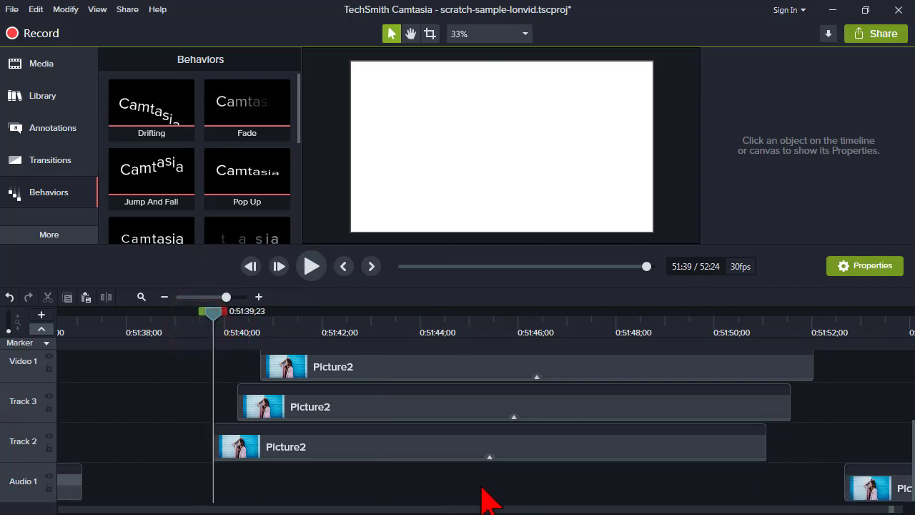
left_click(311, 267)
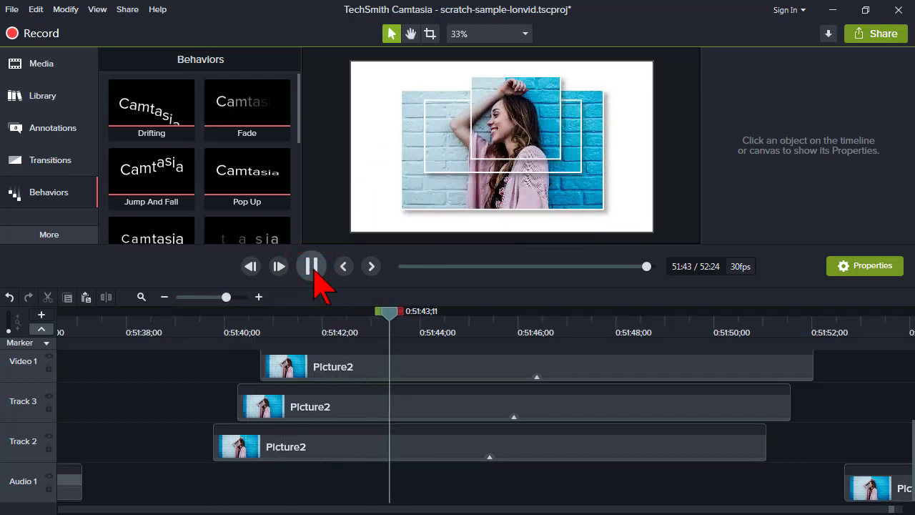
left_click(311, 266)
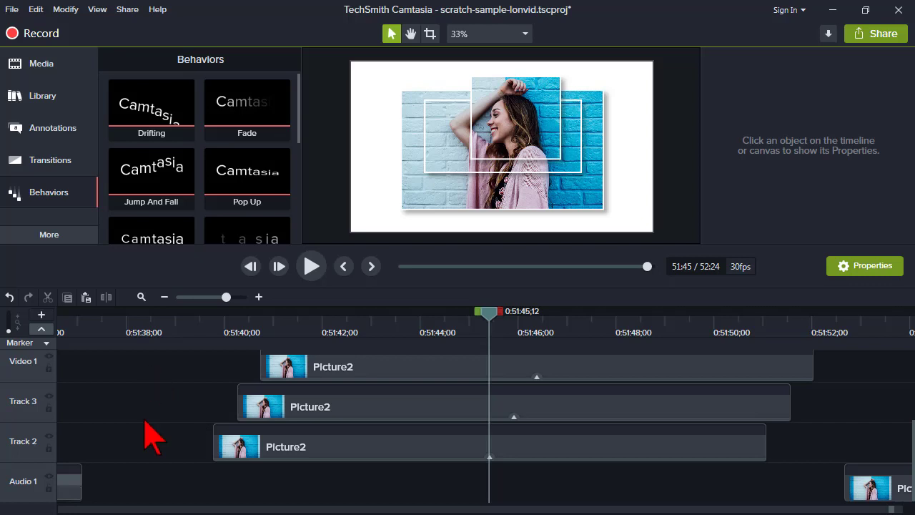
- Move the Picture2 background clip on Audio 1 back beneath the cropped copies and shift the three copies up one track
mouse_move(852, 485)
left_mouse_down()
mouse_move(510, 494)
mouse_move(188, 481)
mouse_move(215, 490)
left_mouse_up()
mouse_move(848, 445)
left_mouse_down()
mouse_move(730, 363)
mouse_move(733, 370)
left_mouse_up()
left_click_drag(333, 378, 336, 416)
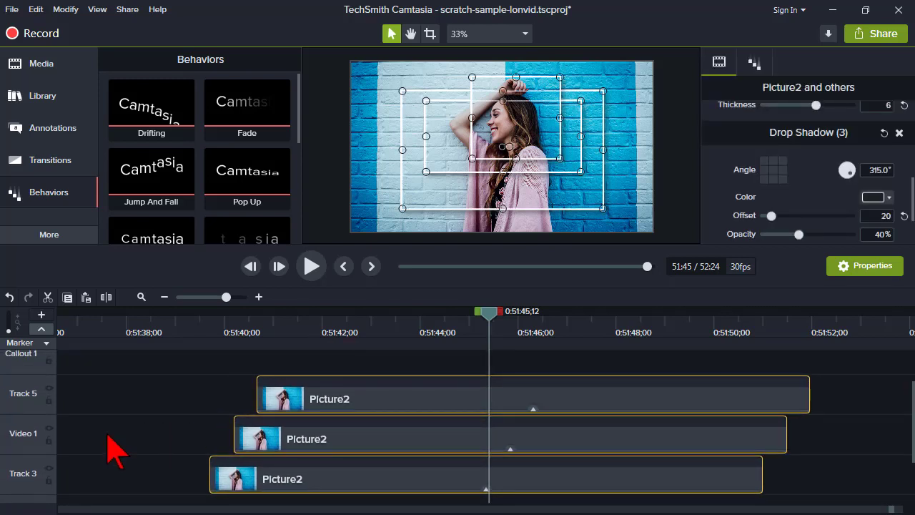
scroll(112, 445, "down", 2)
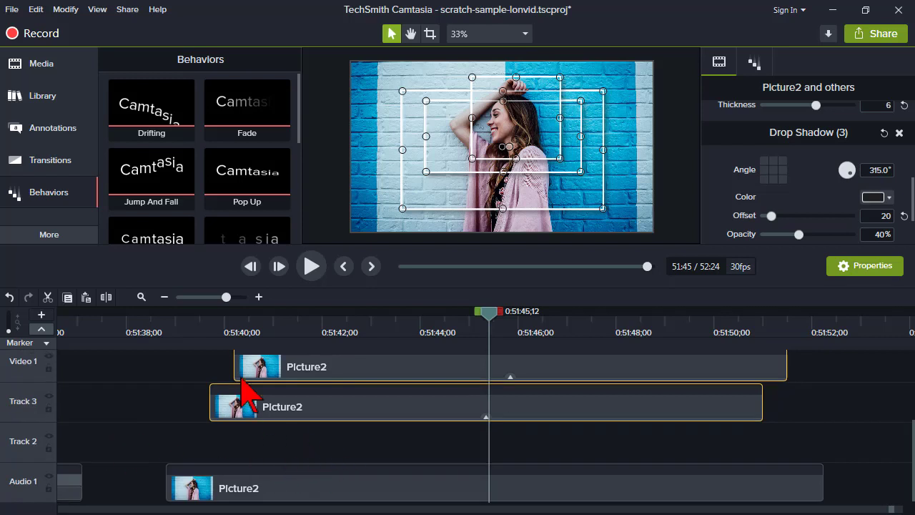
- Add rain blur.png from the media bin to the empty Track 2 and preview it near its start
left_click(50, 69)
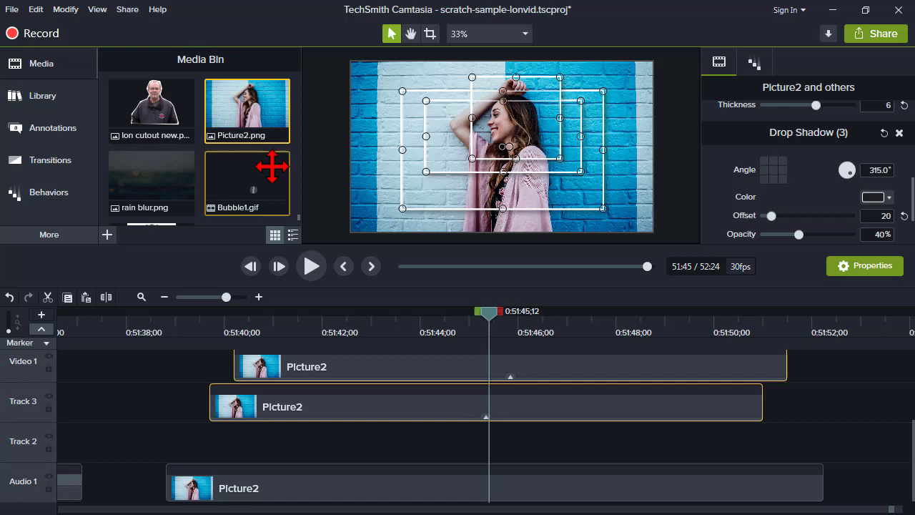
scroll(255, 204, "down", 1)
left_click_drag(142, 117, 143, 455)
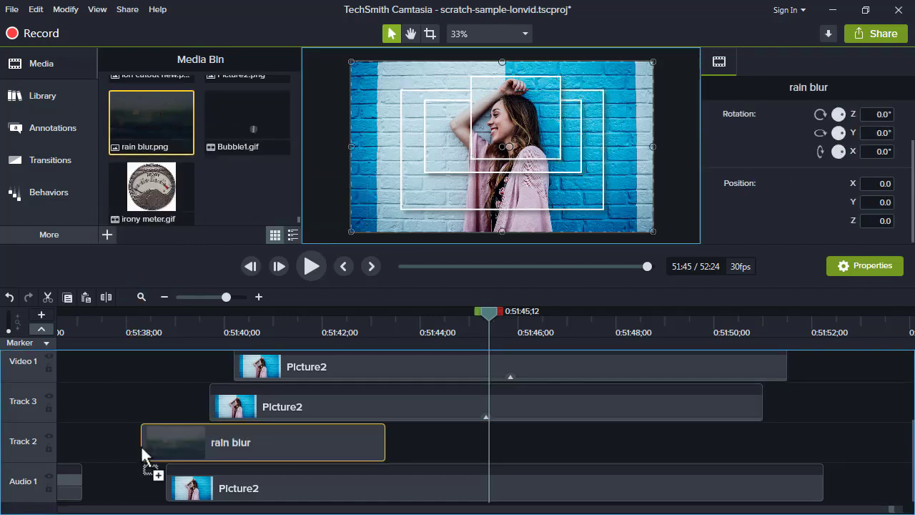
left_click(158, 334)
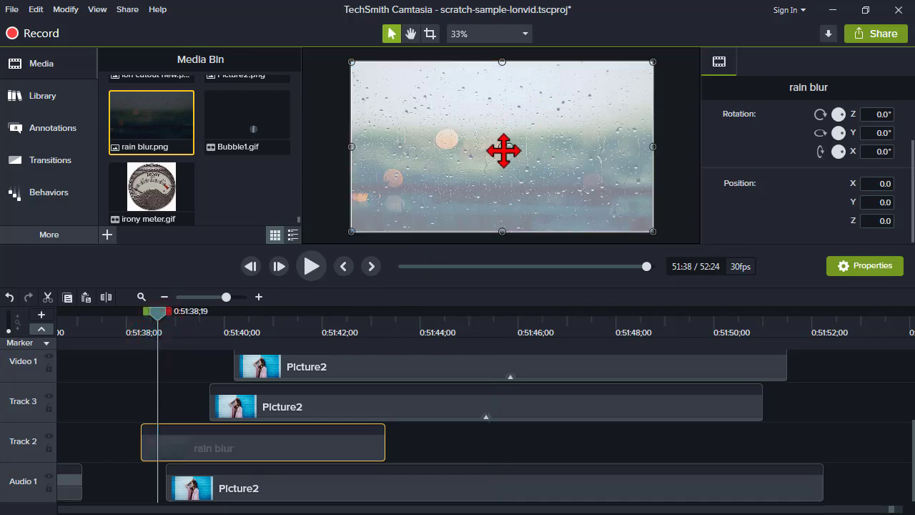
- Align the rain blur clip's start with the Picture2 background on Audio 1 and extend it to the background's end
left_click(255, 439)
mouse_move(284, 449)
left_mouse_down()
mouse_move(298, 449)
mouse_move(281, 452)
left_mouse_up()
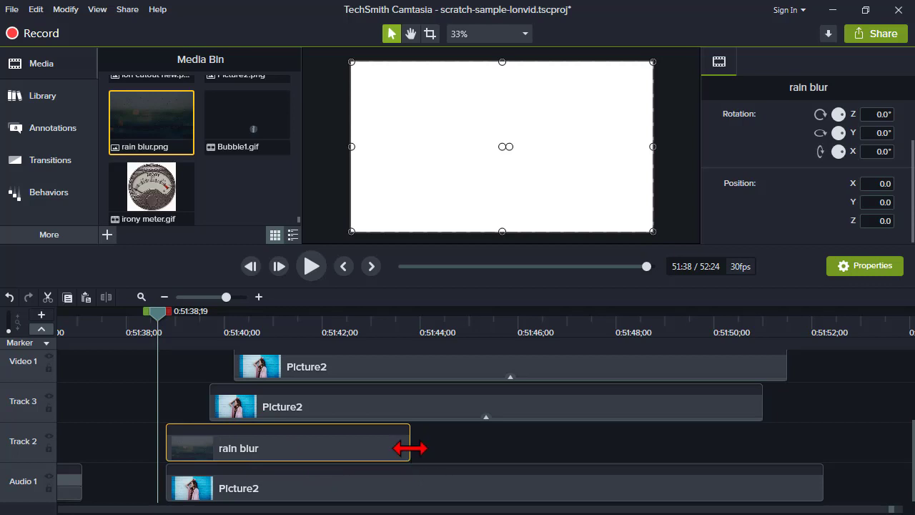
left_click_drag(408, 448, 823, 453)
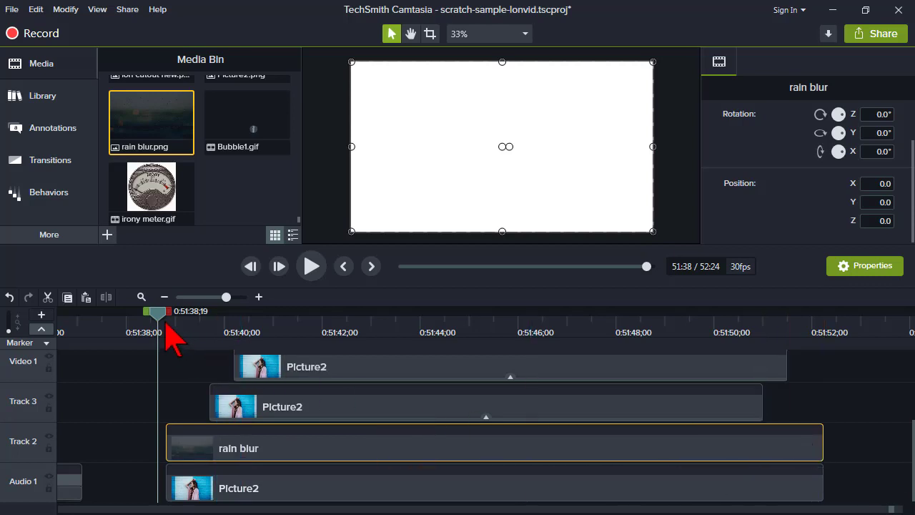
- Play the build animation with the rain blur overlay from the start of the background
left_click_drag(158, 315, 179, 321)
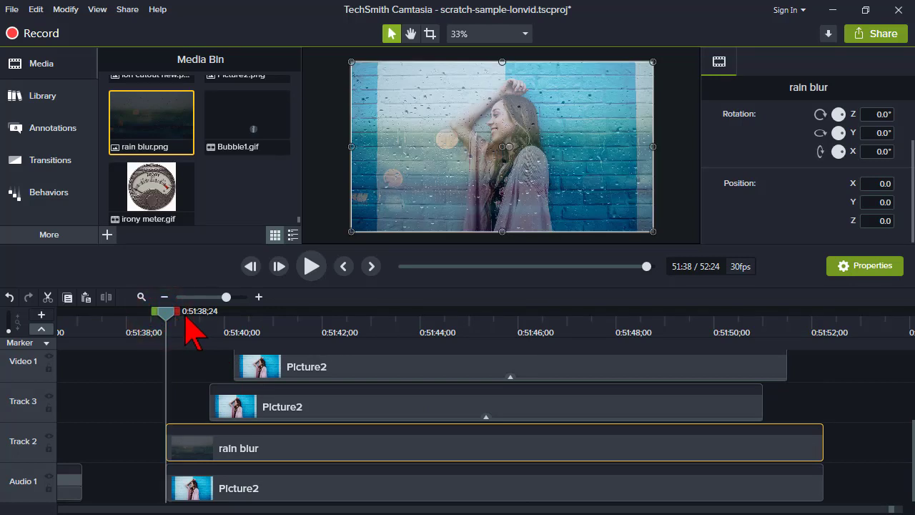
left_click_drag(297, 400, 559, 181)
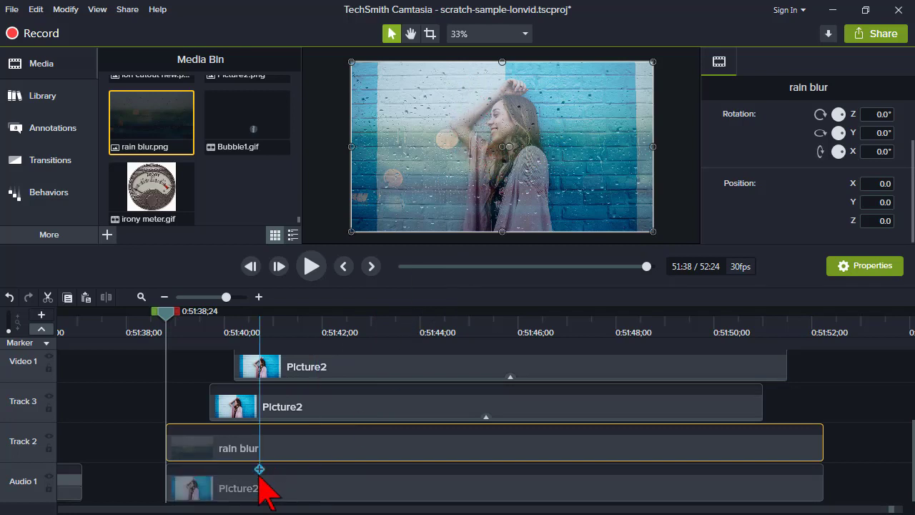
left_click(312, 267)
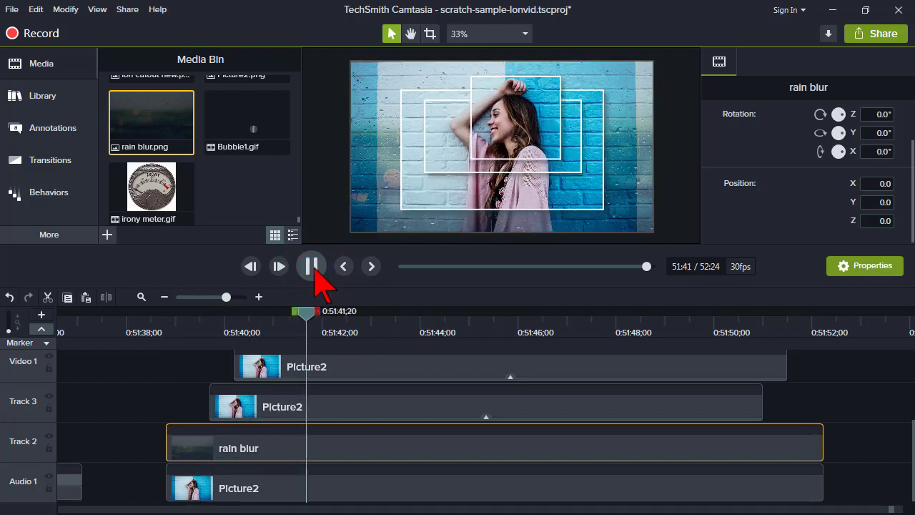
key("space")
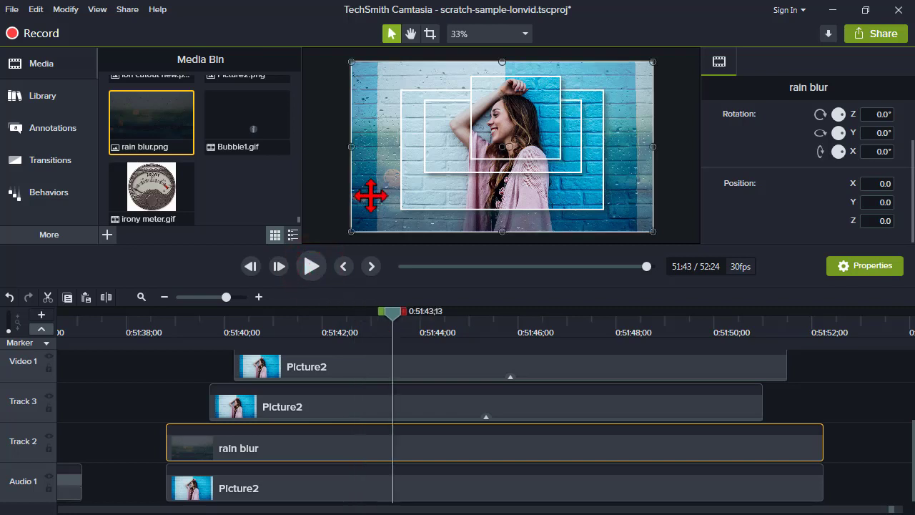
- Add a Colorize visual effect to the rain blur clip on Track 2
left_click(202, 323)
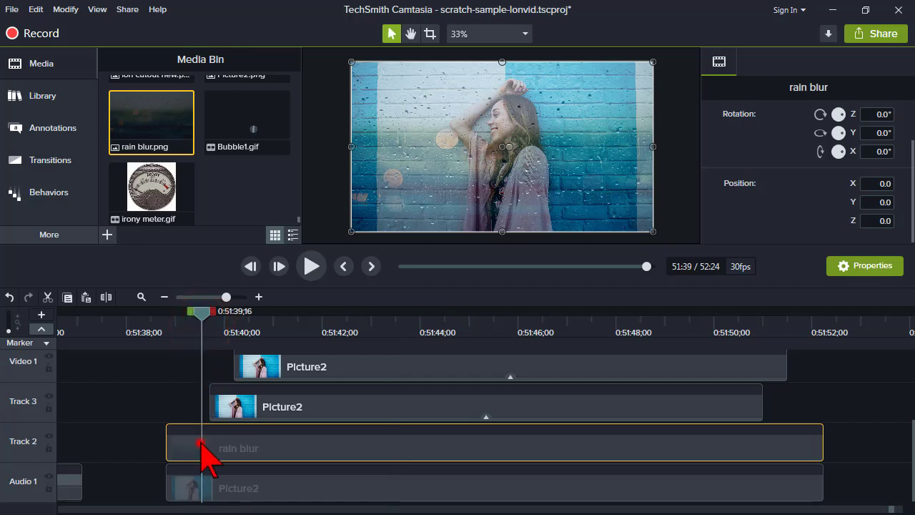
right_click(499, 182)
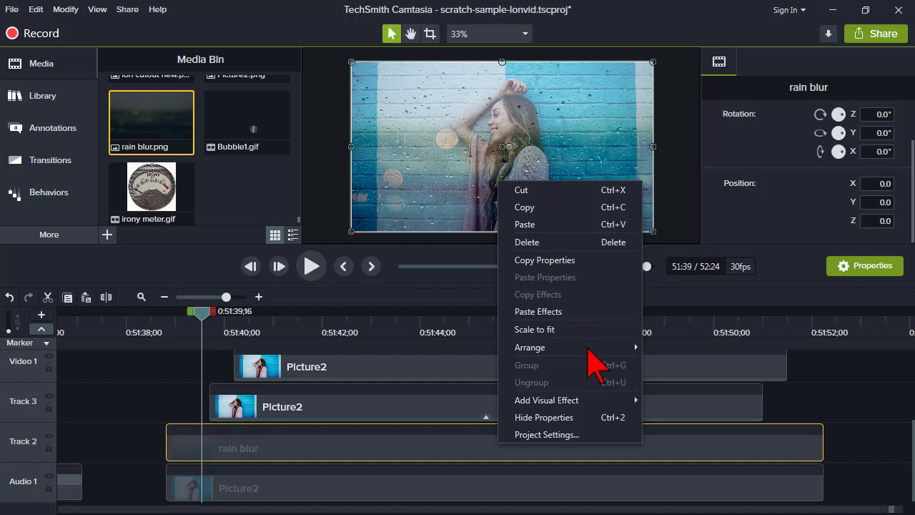
mouse_move(599, 399)
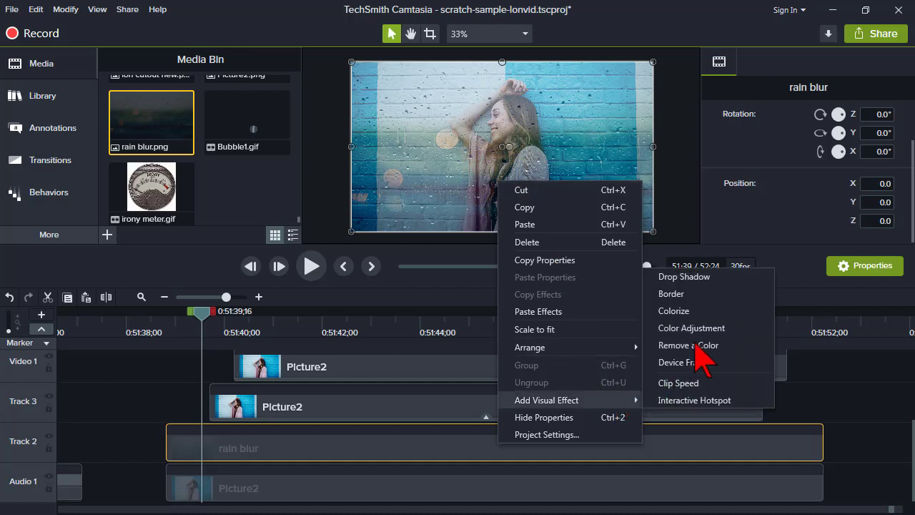
left_click(698, 312)
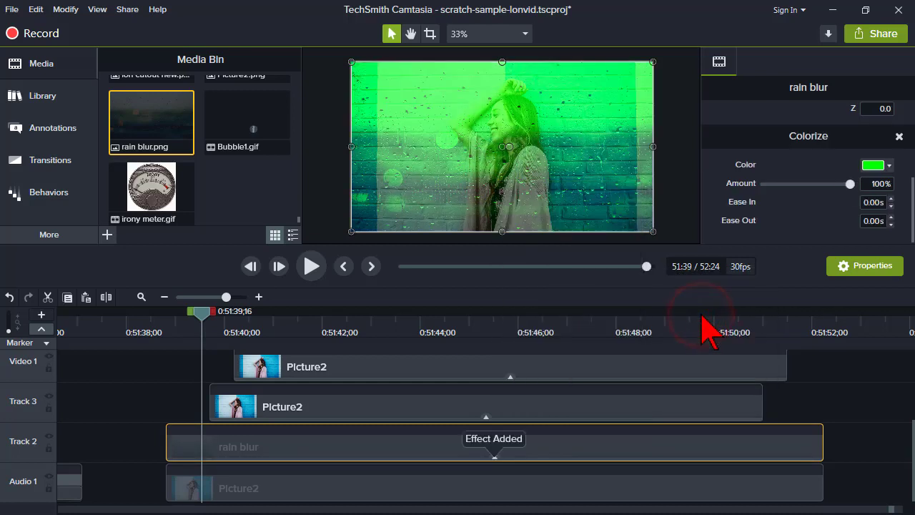
- Change the rain blur clip's Colorize color to red and play the build animation from the background's start
left_click(891, 166)
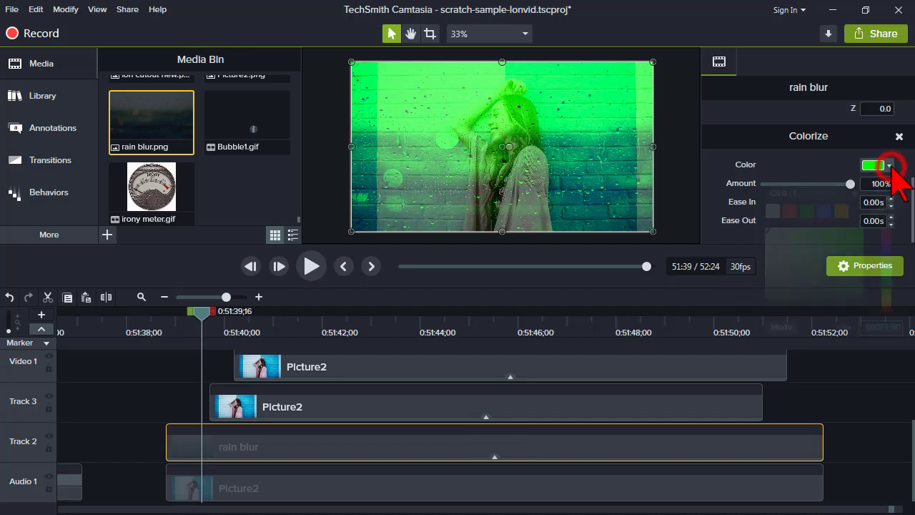
left_click(790, 212)
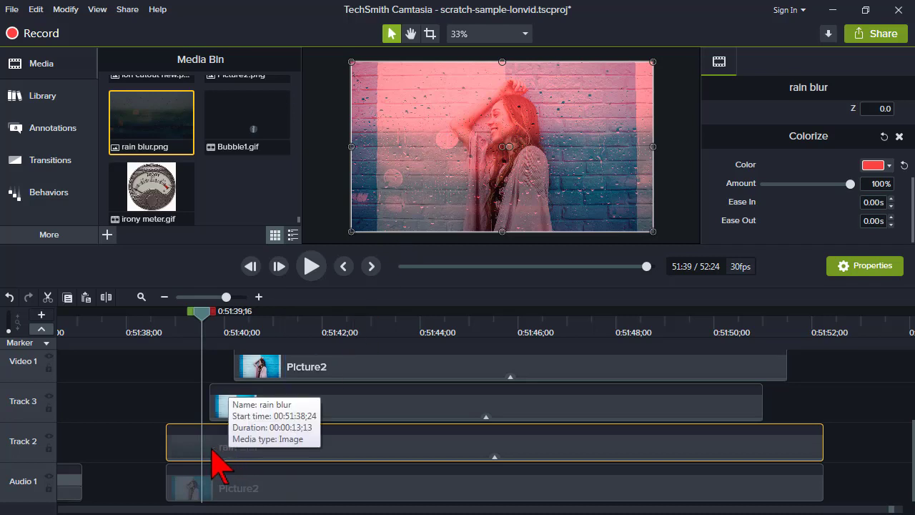
mouse_move(152, 340)
left_mouse_down()
mouse_move(147, 333)
mouse_move(167, 330)
left_mouse_up()
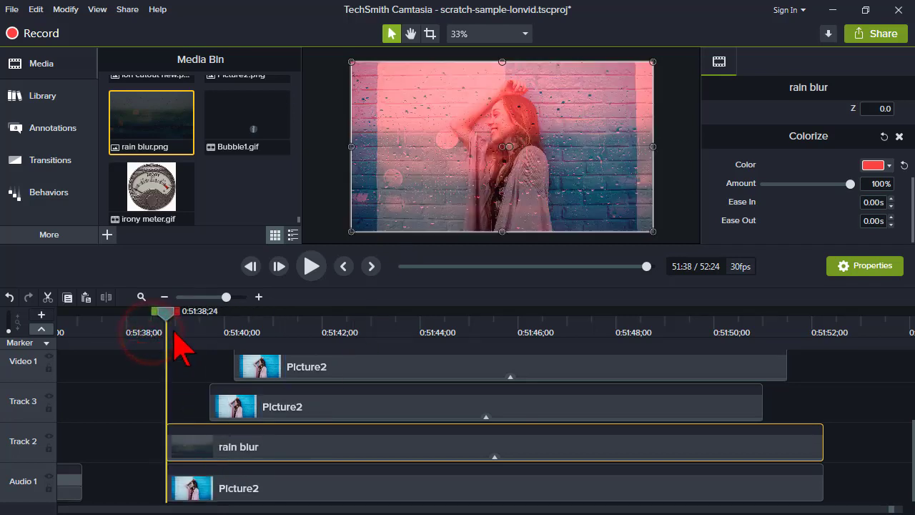
left_click(312, 267)
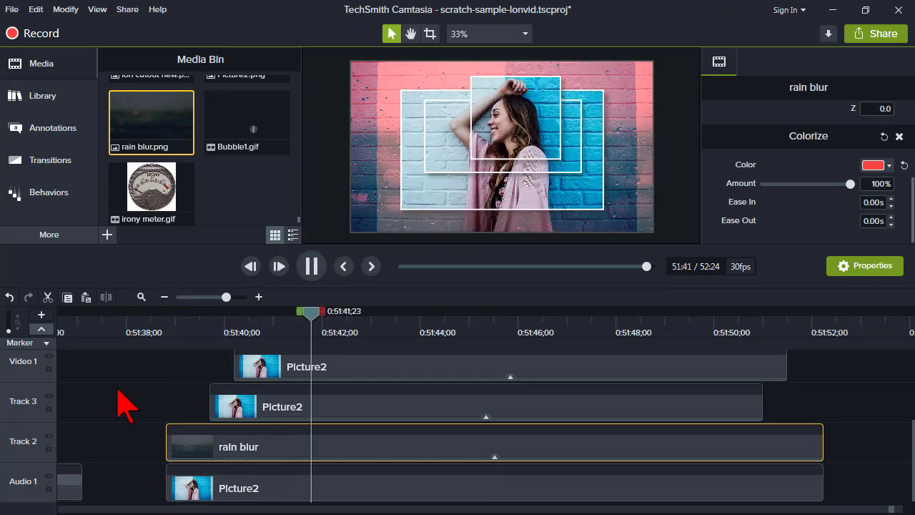
left_click(316, 270)
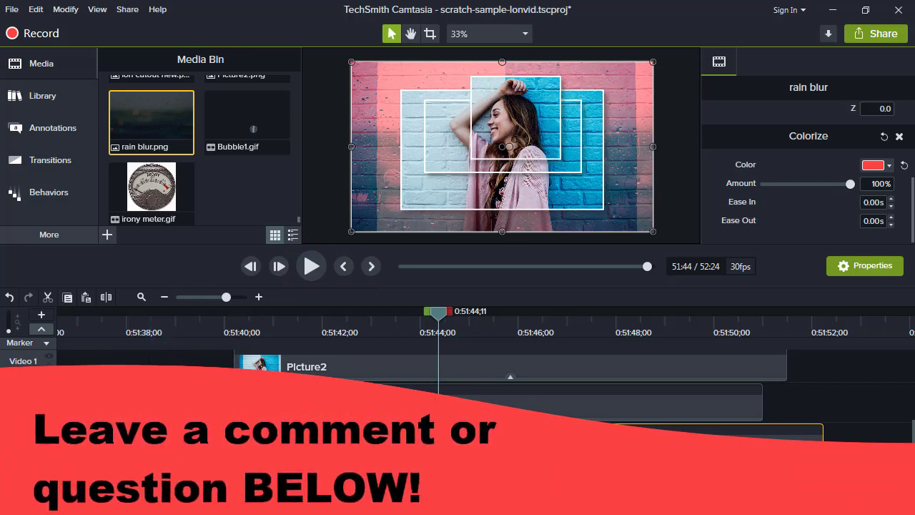
- Select all the build's Picture2 clips and the rain blur clip and add them to the Test library as "Image build 3"
scroll(148, 387, "up", 1)
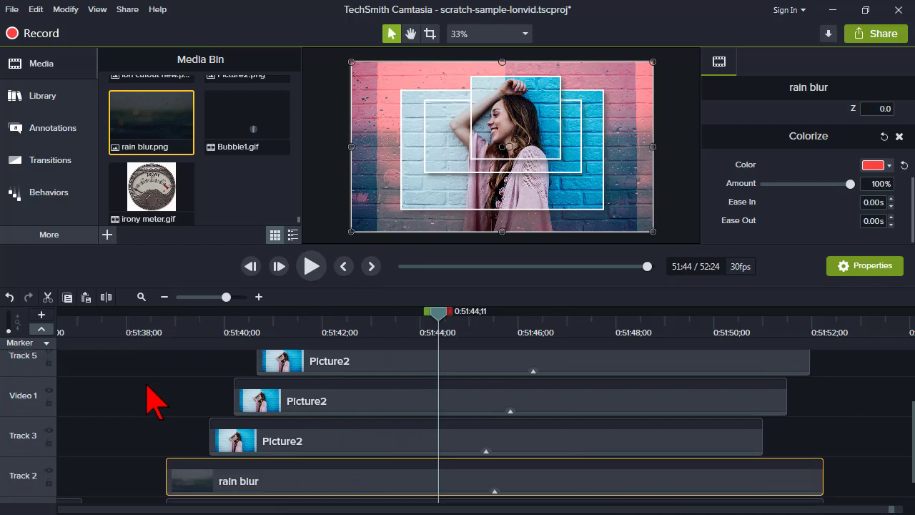
scroll(154, 404, "down", 1)
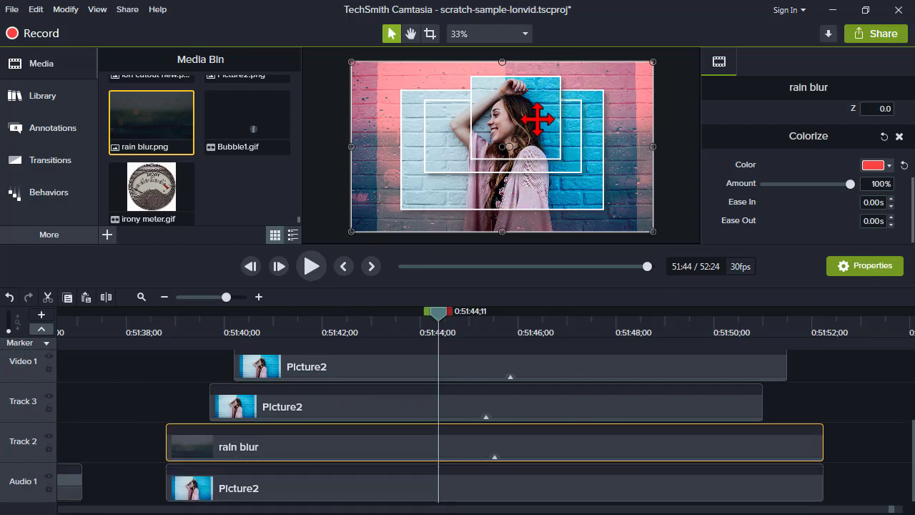
left_click_drag(848, 491, 518, 400)
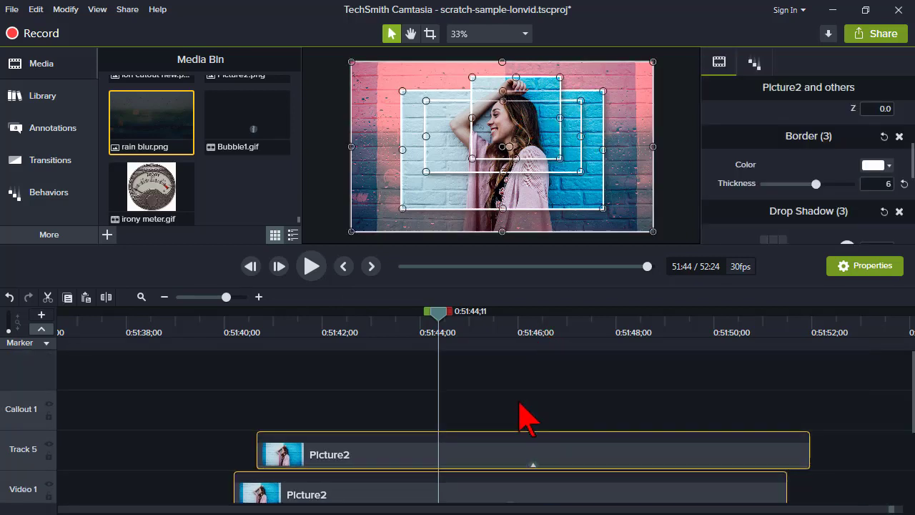
scroll(520, 418, "down", 3)
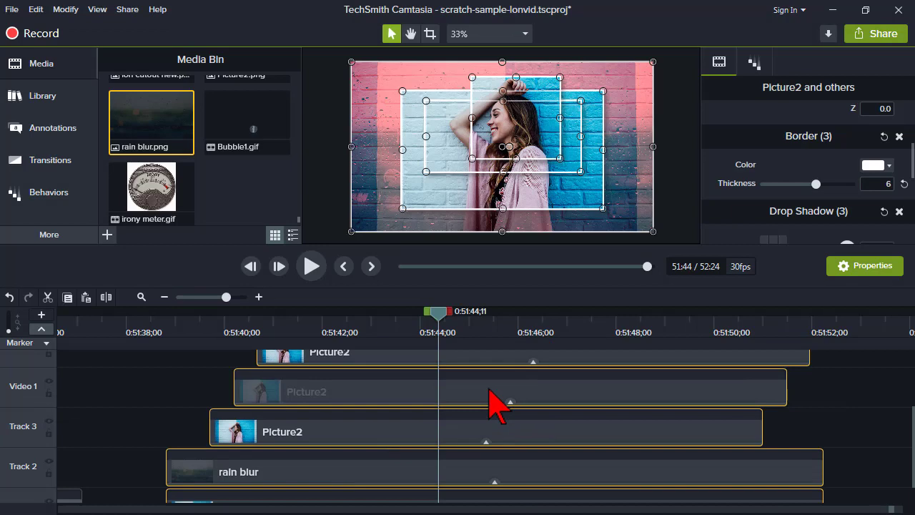
right_click(490, 390)
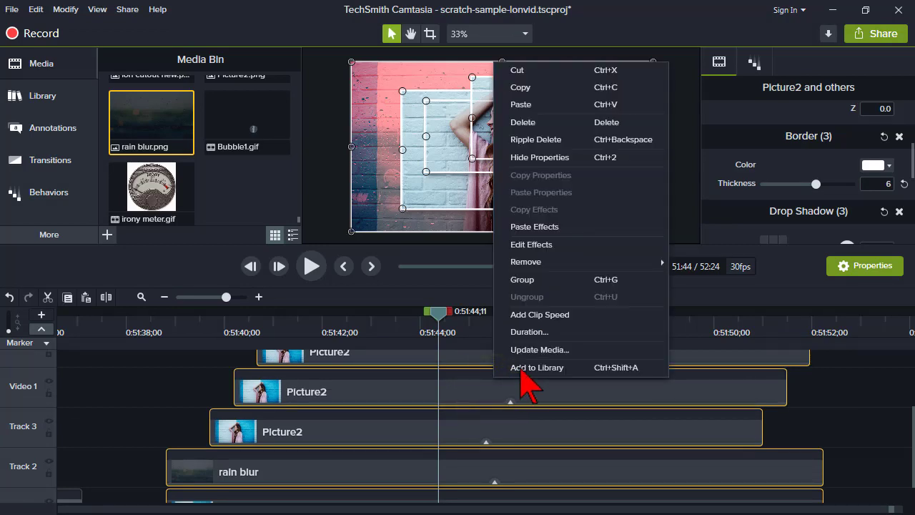
left_click(524, 368)
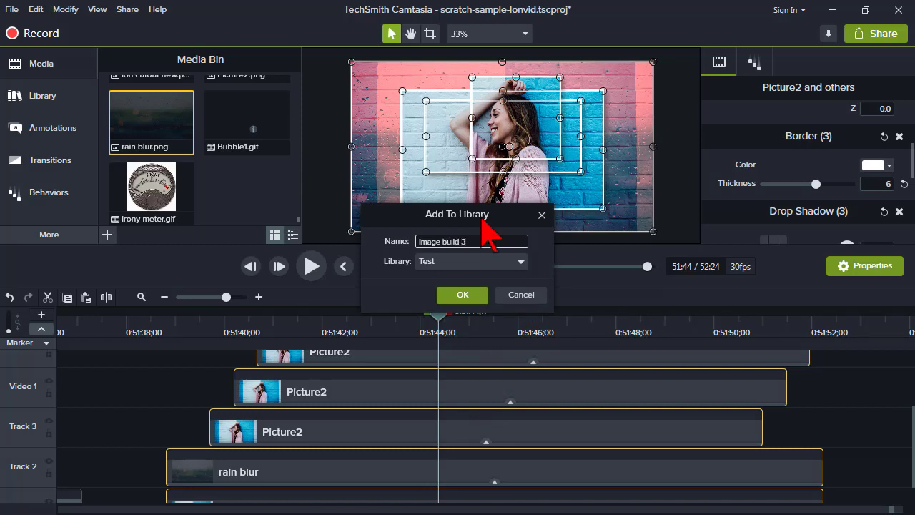
left_click(520, 265)
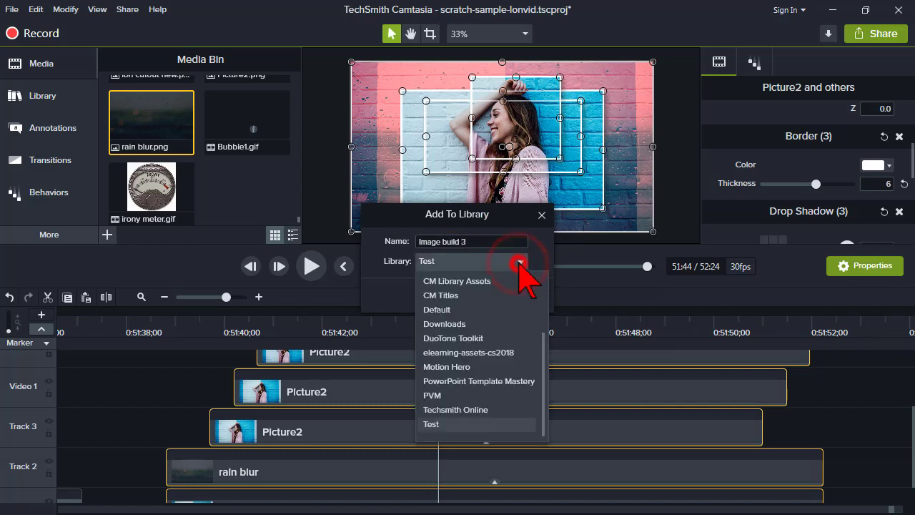
left_click(526, 266)
left_click(464, 295)
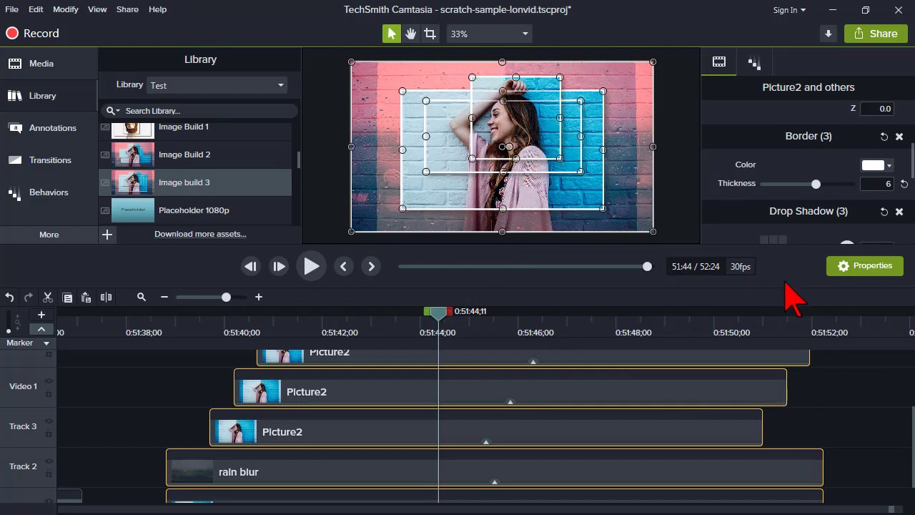
left_click_drag(845, 325, 824, 329)
left_click(849, 406)
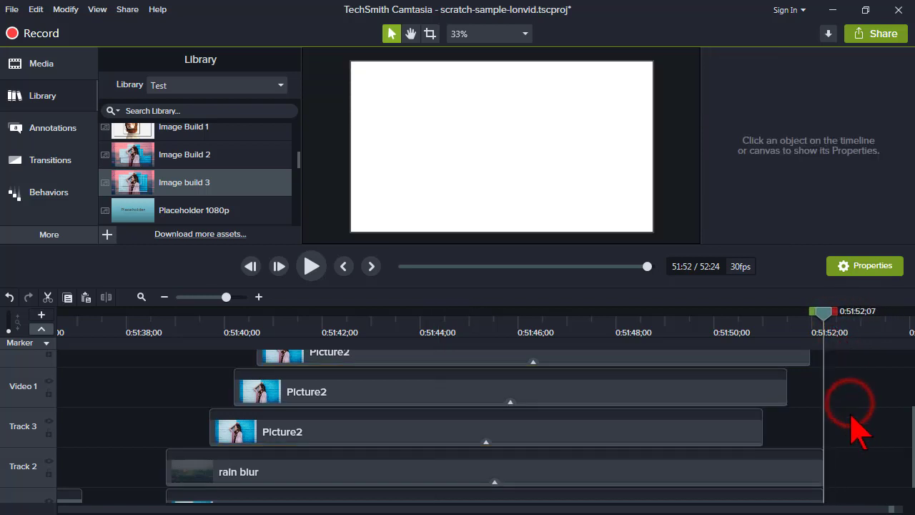
scroll(854, 496, "down", 1)
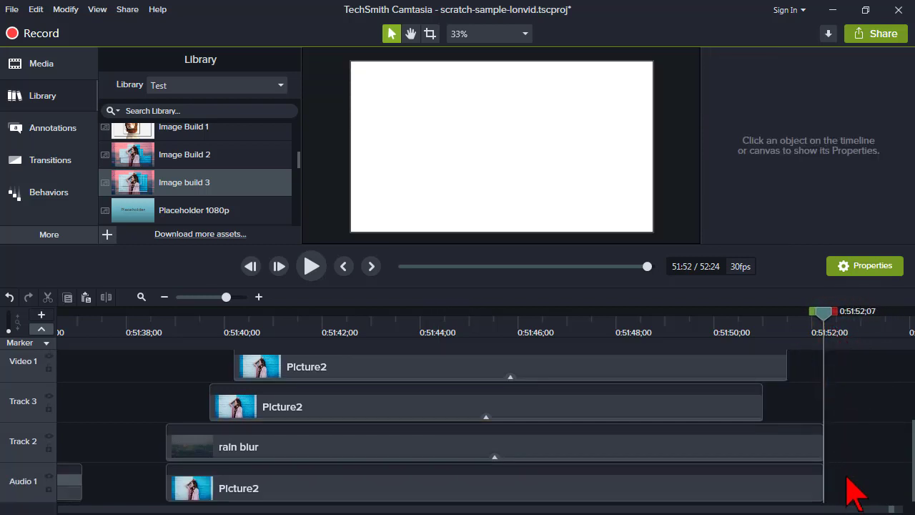
left_click_drag(847, 485, 548, 449)
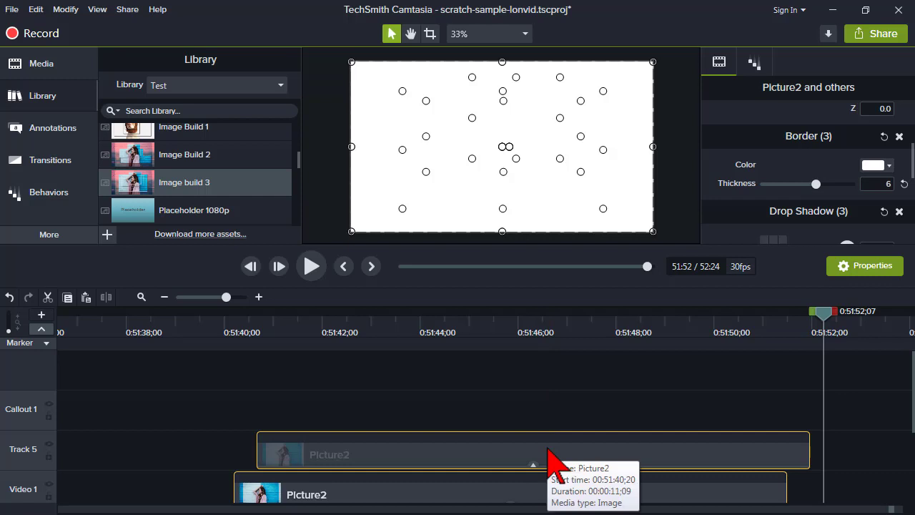
right_click(547, 449)
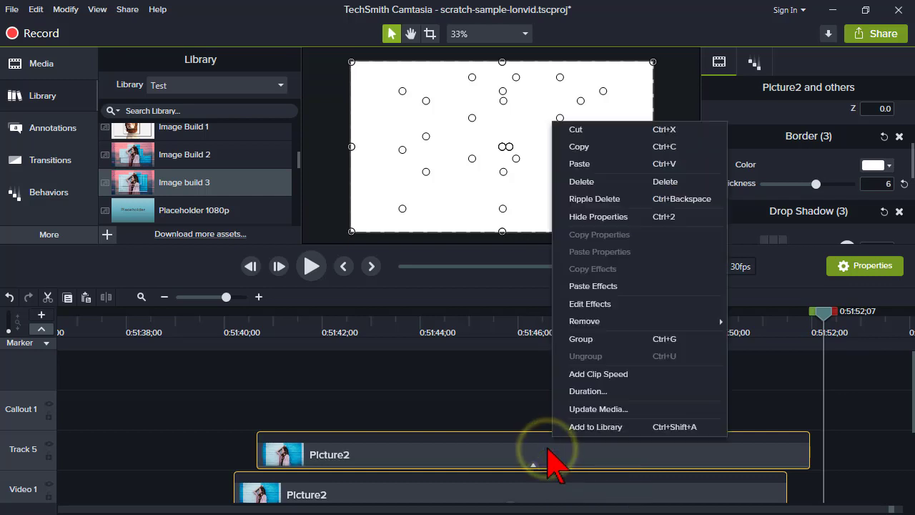
left_click(824, 316)
right_click(822, 473)
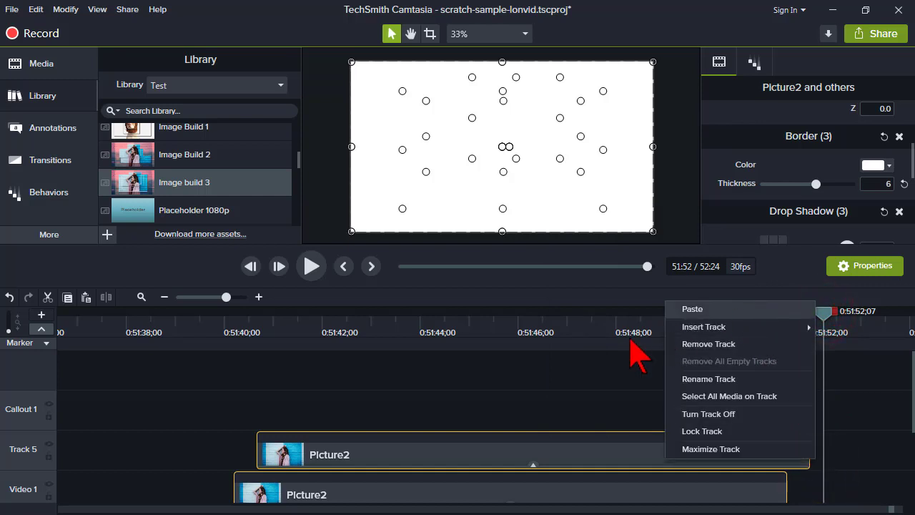
left_click(491, 392)
- Select the Picture2 crops on Track 3, Video 1 and Track 5 in turn and view the full composite at 0:51:43;22
scroll(196, 400, "down", 1)
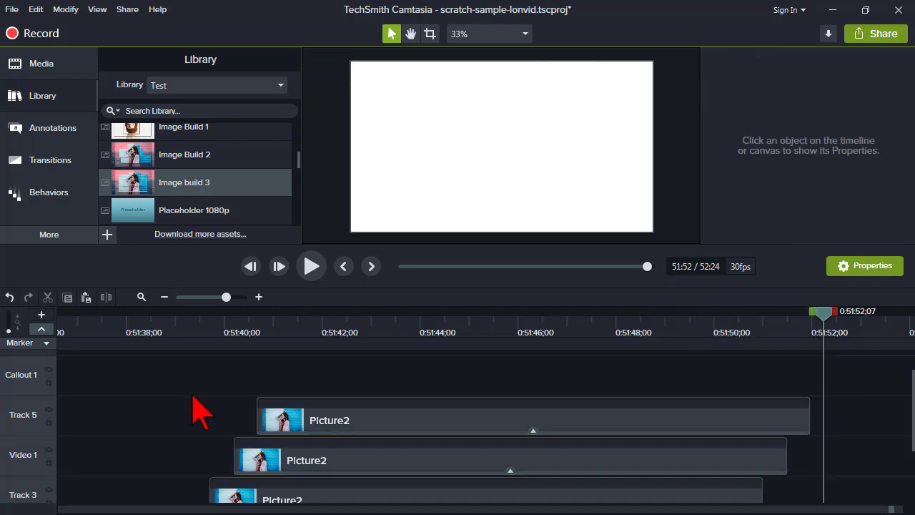
scroll(193, 396, "down", 1)
left_click(340, 433)
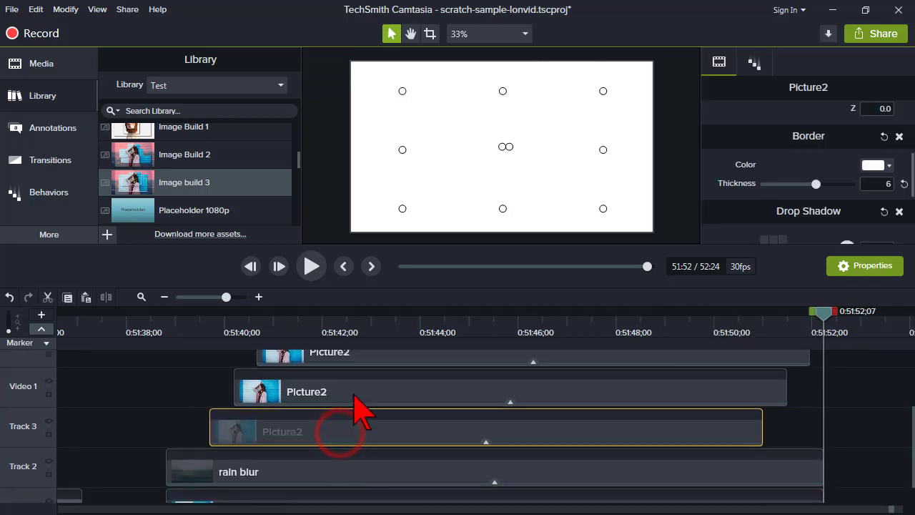
left_click(351, 390)
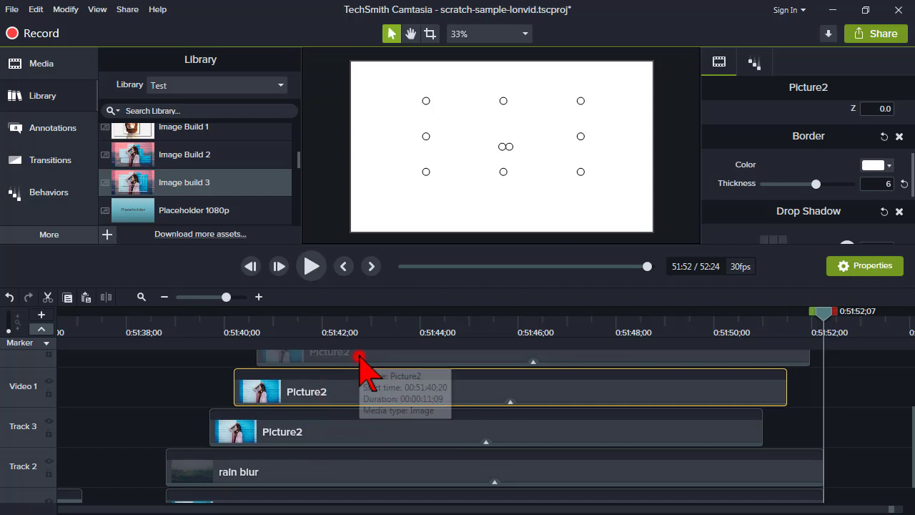
left_click(358, 355)
left_click(408, 328)
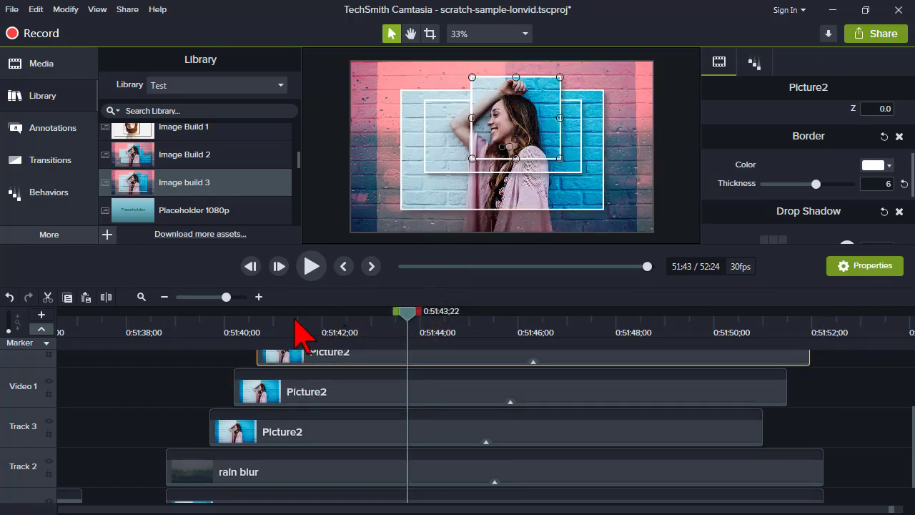
left_click(238, 343)
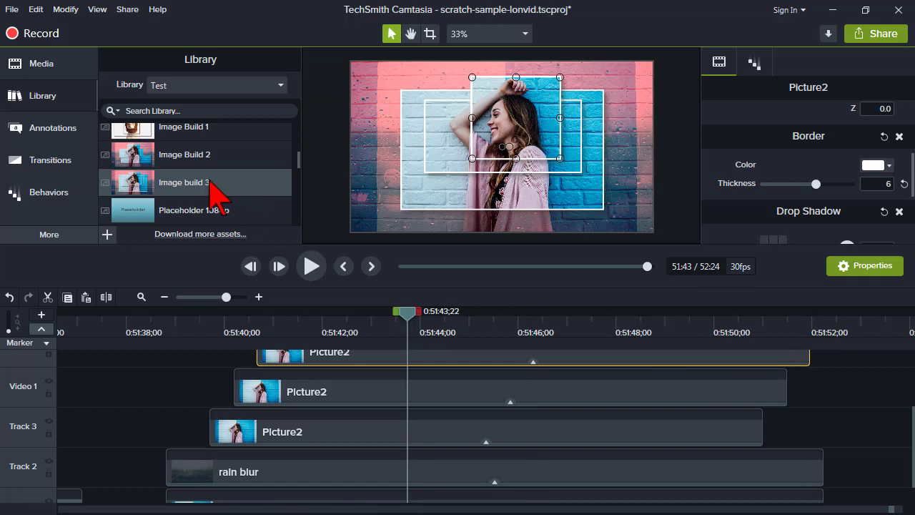
- Place the Image build 3 library asset on Audio 1 directly after the existing Picture2 background
left_click_drag(200, 182, 632, 249)
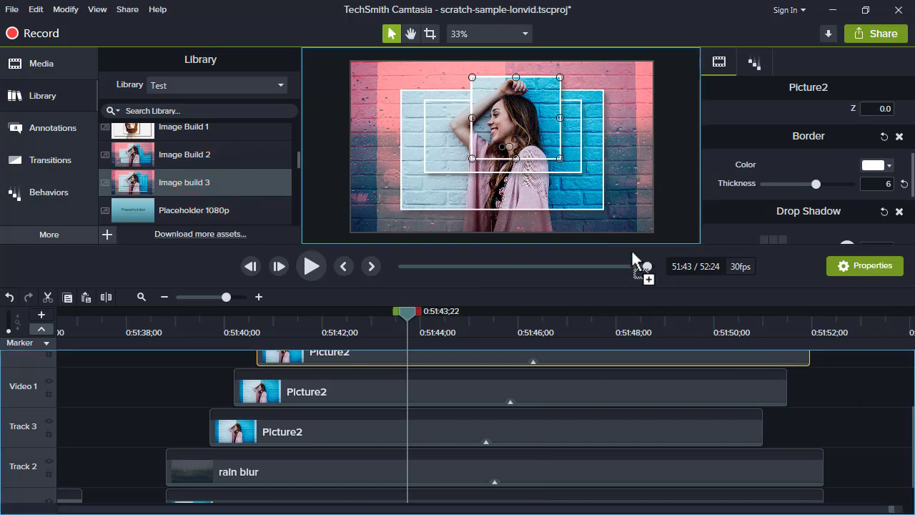
left_click_drag(833, 368, 839, 477)
left_click_drag(781, 490, 856, 494)
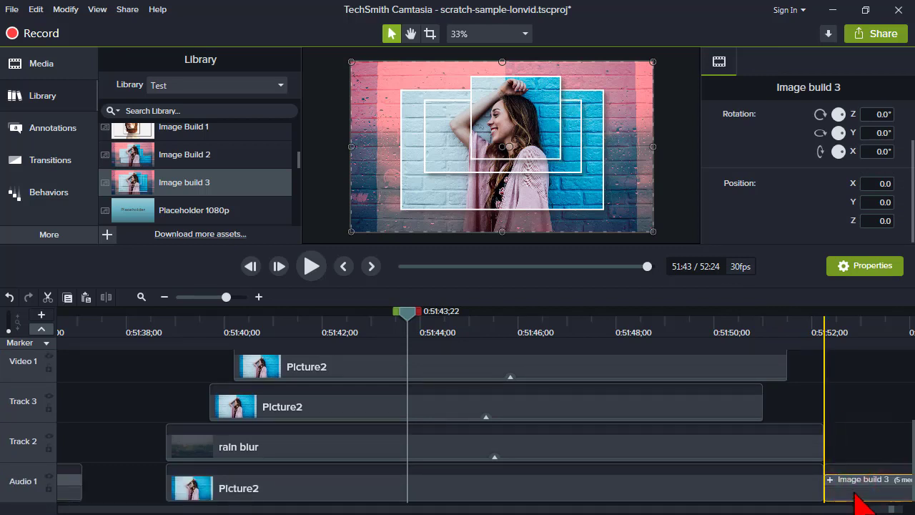
- Play the inserted Image build 3 group from just before its start until the crops are in place
left_click(815, 333)
left_click(311, 265)
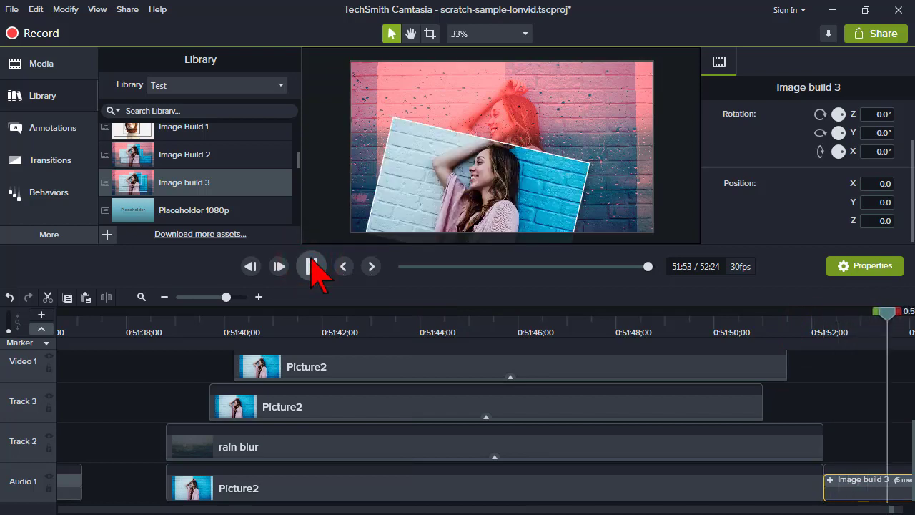
left_click(313, 265)
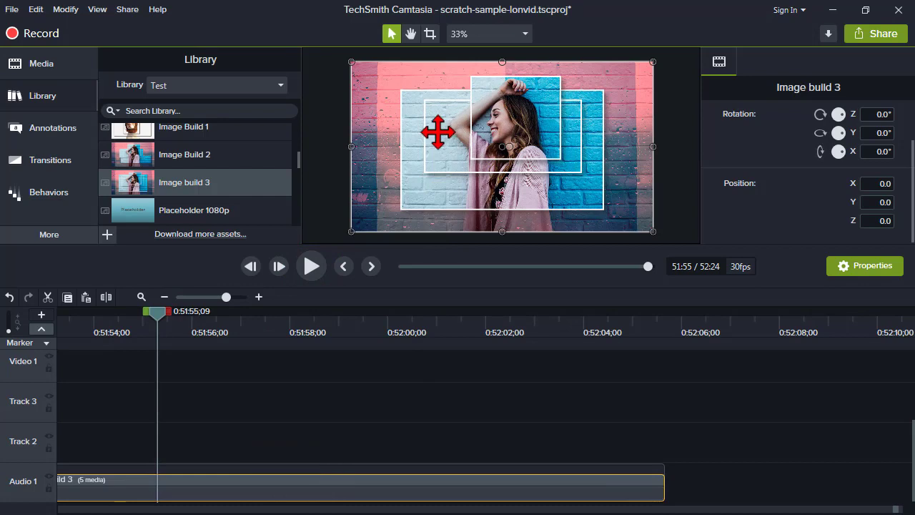
- Expand the Image build 3 group into its individual media tracks and select its Picture2 background on Audio 1
left_click(107, 344)
left_click_drag(155, 315, 131, 336)
left_click(148, 481)
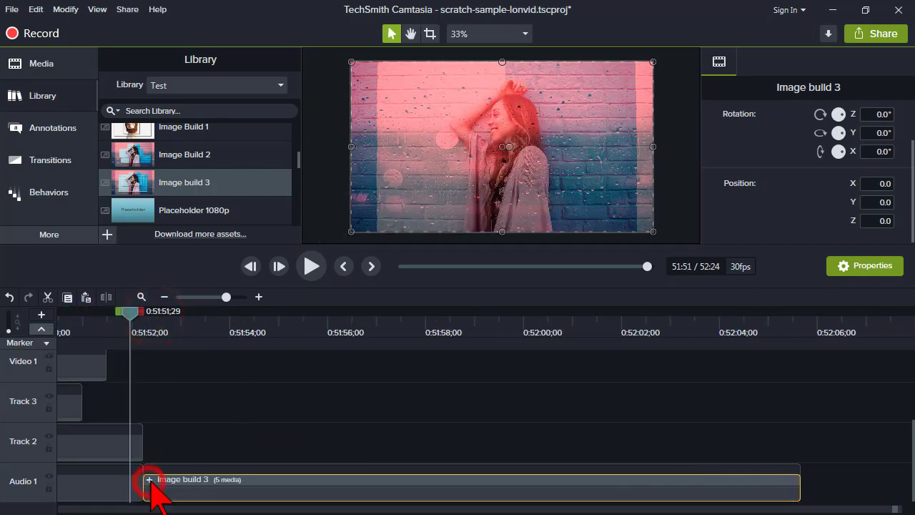
left_click(299, 487)
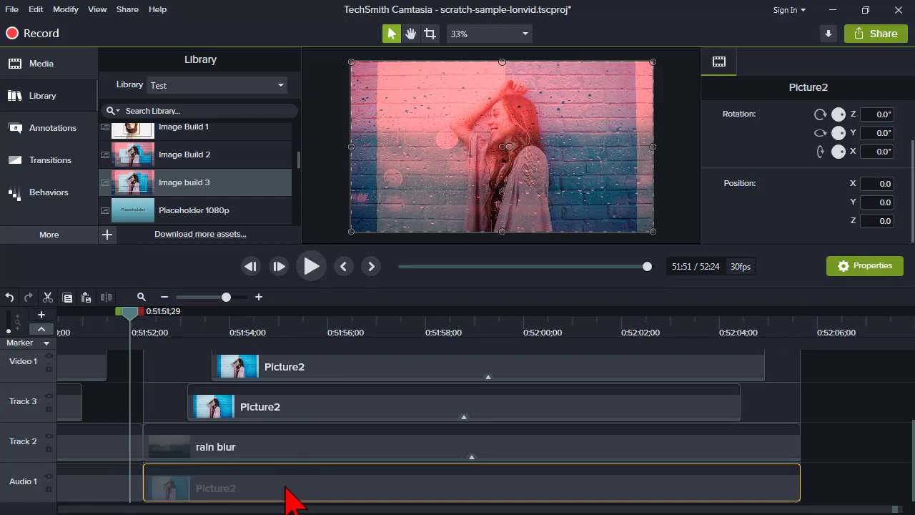
- Replace the selected Picture2 media throughout the expanded group with Slide6 from the 1. WIDESCREEN > 1080p > 1920x1080 pictures folder
right_click(286, 489)
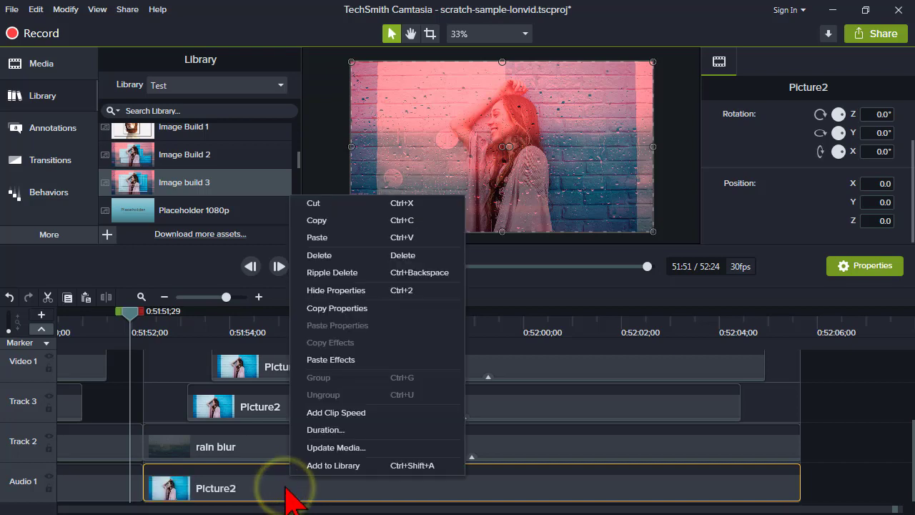
left_click(390, 449)
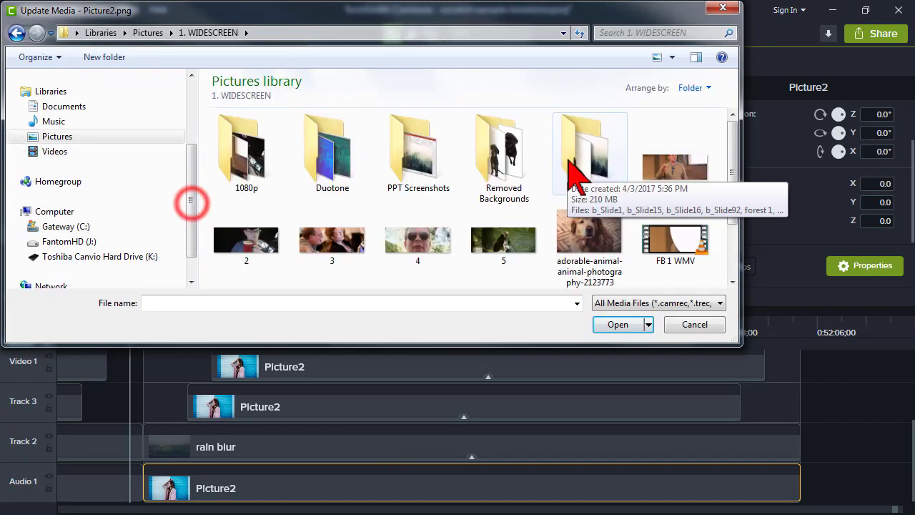
double_click(570, 161)
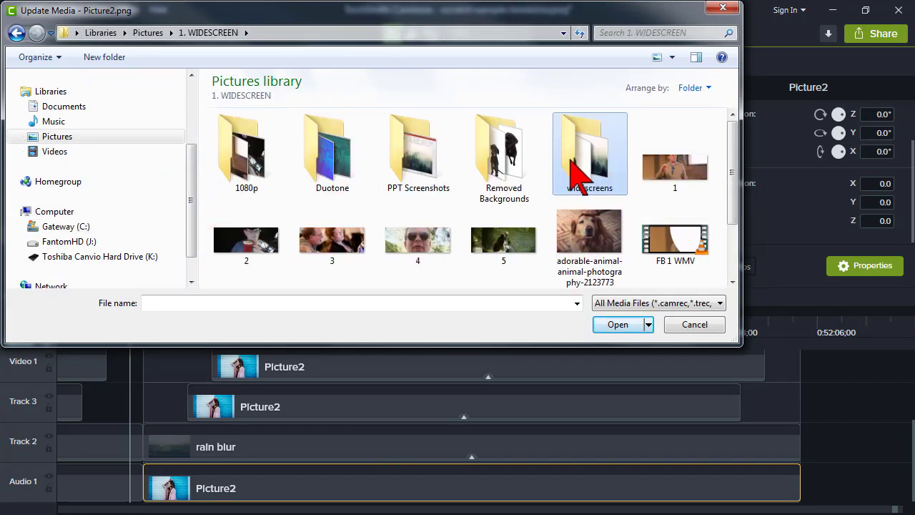
left_click(216, 33)
double_click(240, 120)
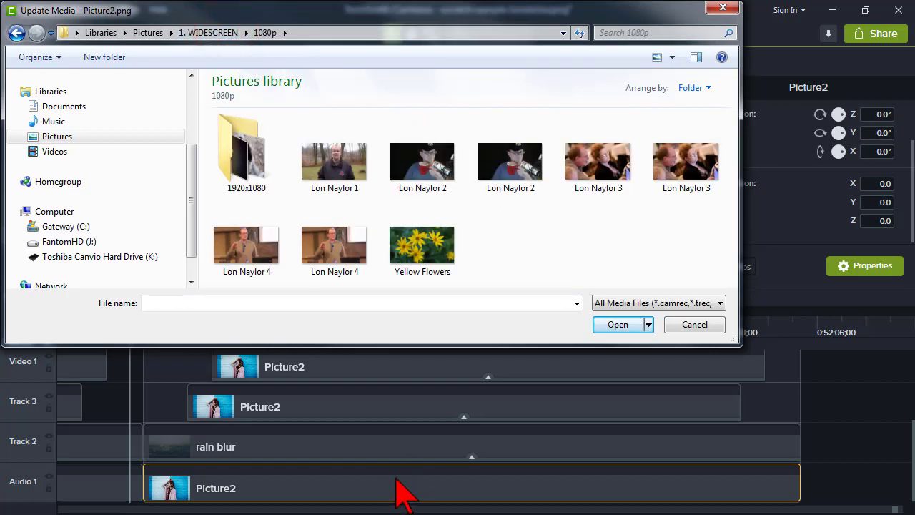
double_click(255, 163)
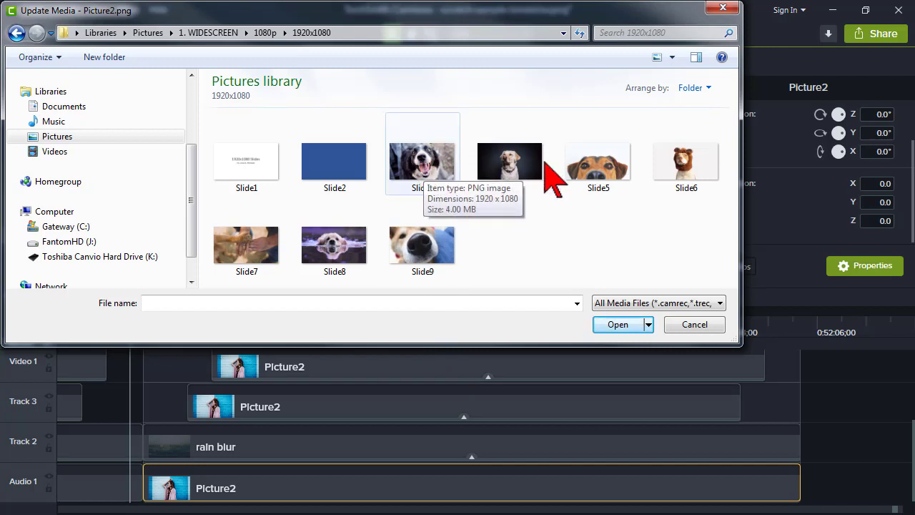
left_click(681, 165)
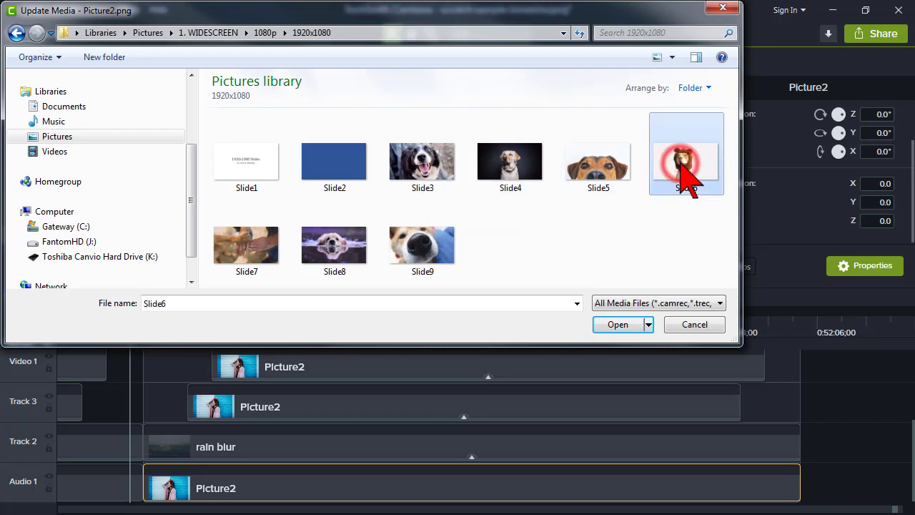
left_click(612, 325)
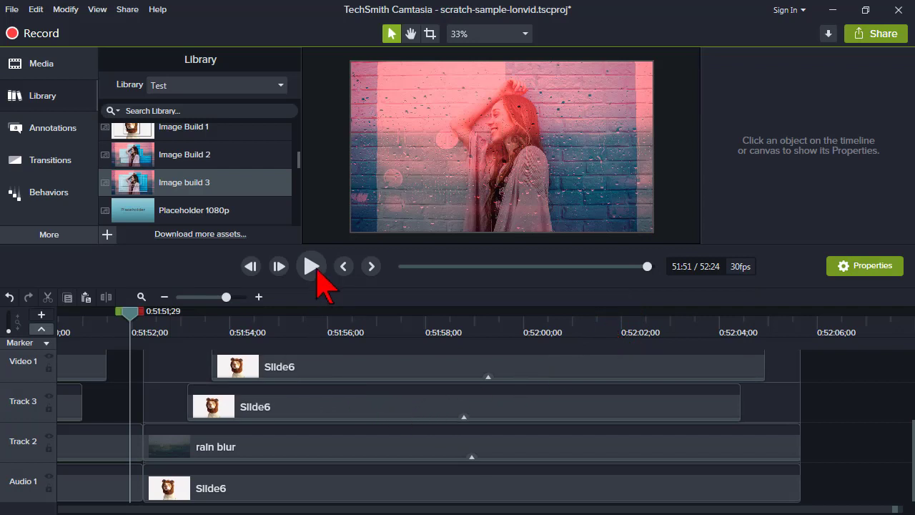
- Play the Slide6 version of the build from its start at 0:51:52;07 until all crops are in place
left_click(144, 330)
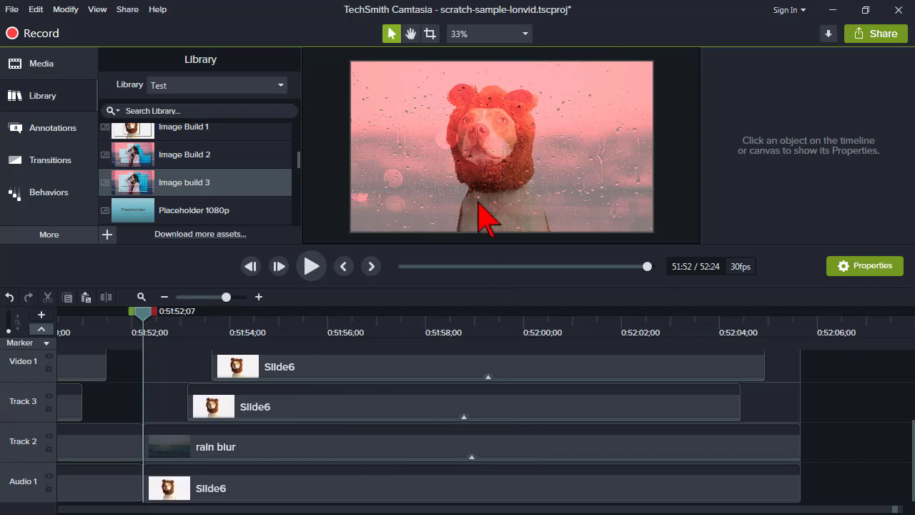
left_click(313, 267)
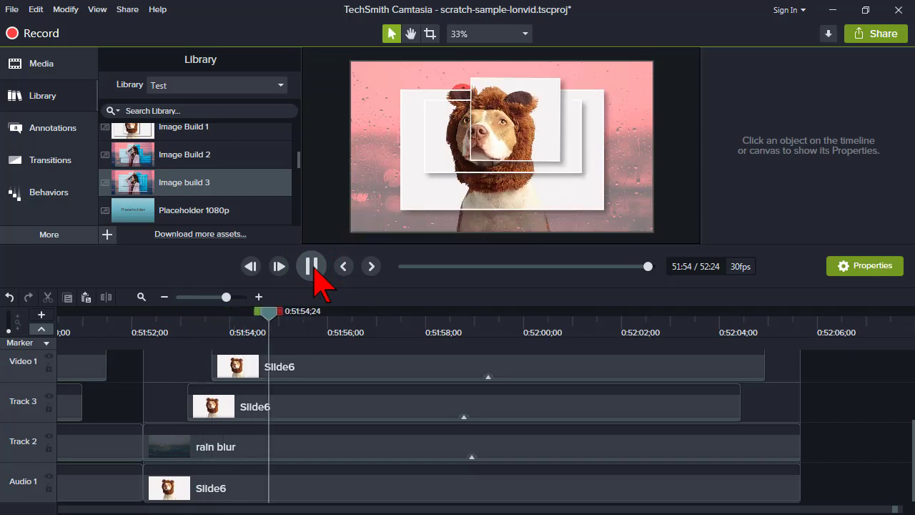
left_click(312, 266)
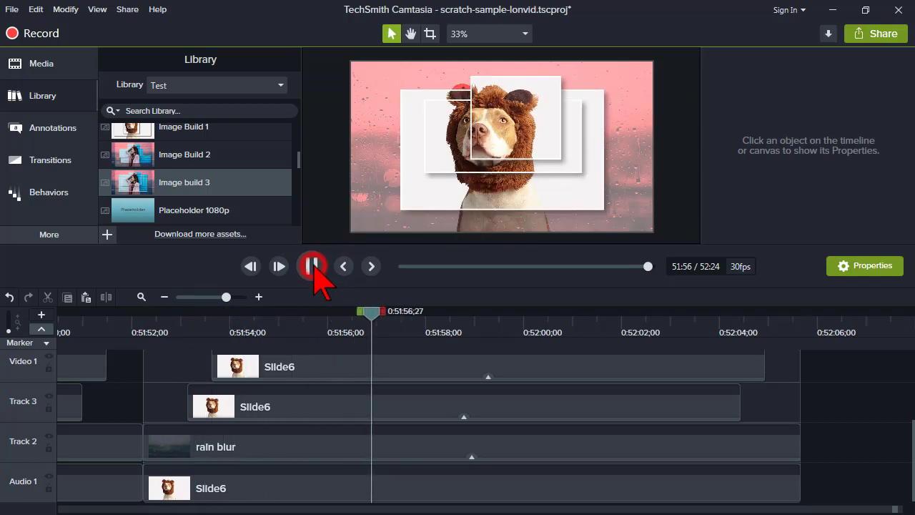
- Extend the top crop edge of the Track 3 Slide6 image upward past the dog's bear-hood ears
mouse_move(436, 372)
left_mouse_down()
mouse_move(417, 424)
mouse_move(420, 364)
left_mouse_up()
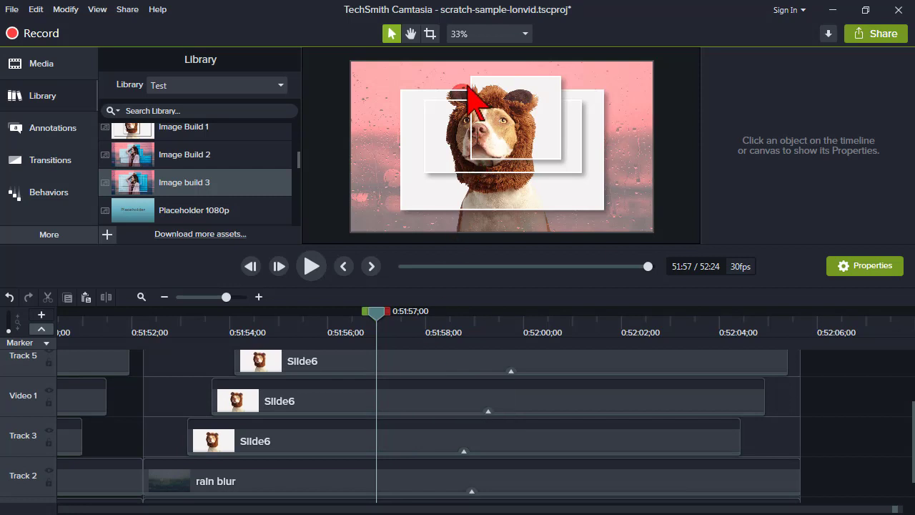
left_click(403, 136)
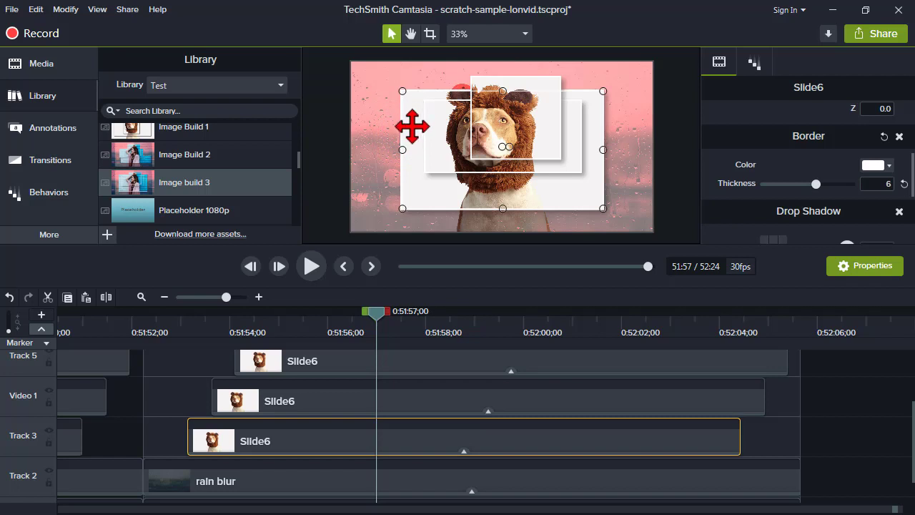
key("alt")
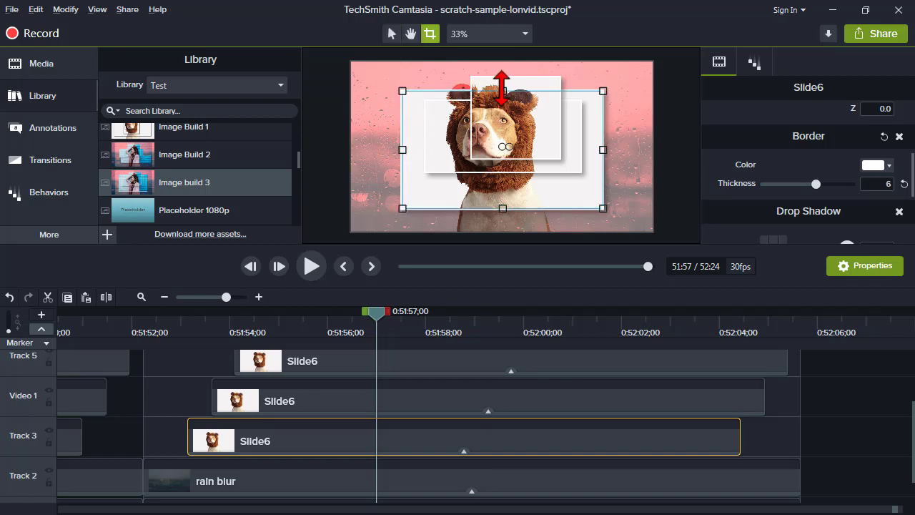
left_click_drag(502, 86, 503, 78)
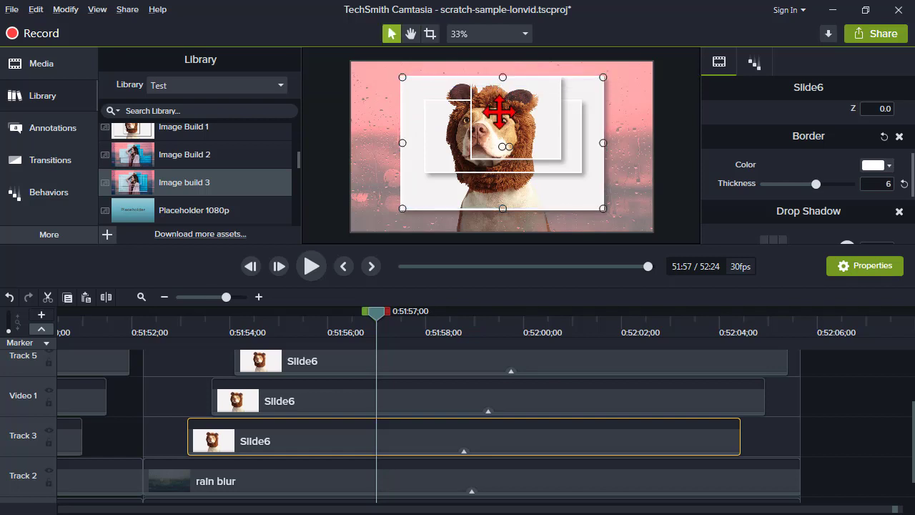
- Extend the top crop edge of the small Slide6 image on Track 5 above the Track 3 frame
left_click(499, 107)
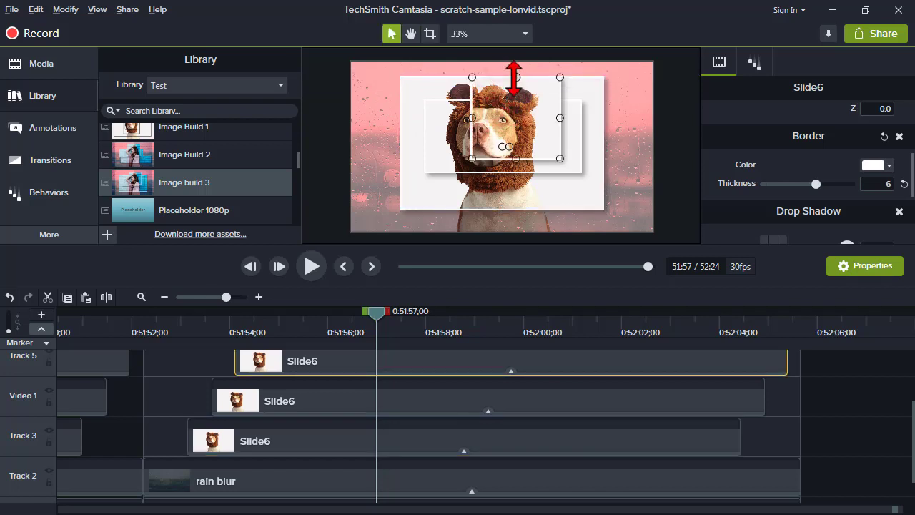
key("alt")
left_click_drag(516, 76, 516, 70)
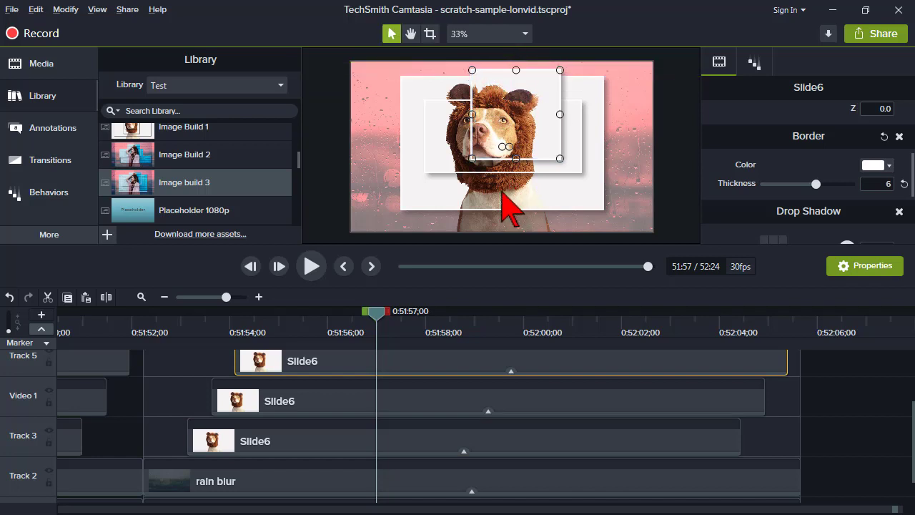
- Widen the crop of the Track 3 Slide6 image on both sides, almost to the edges of the background
left_click(500, 195)
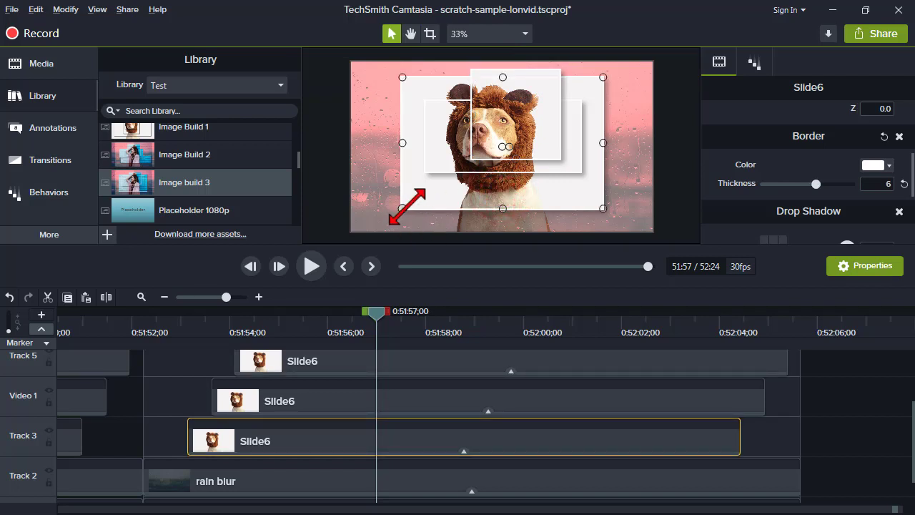
key("alt")
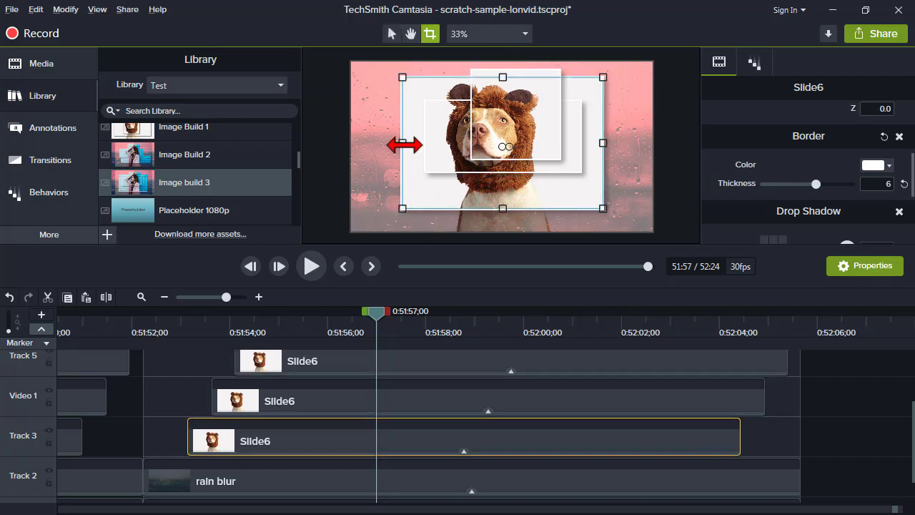
left_click_drag(404, 145, 371, 143)
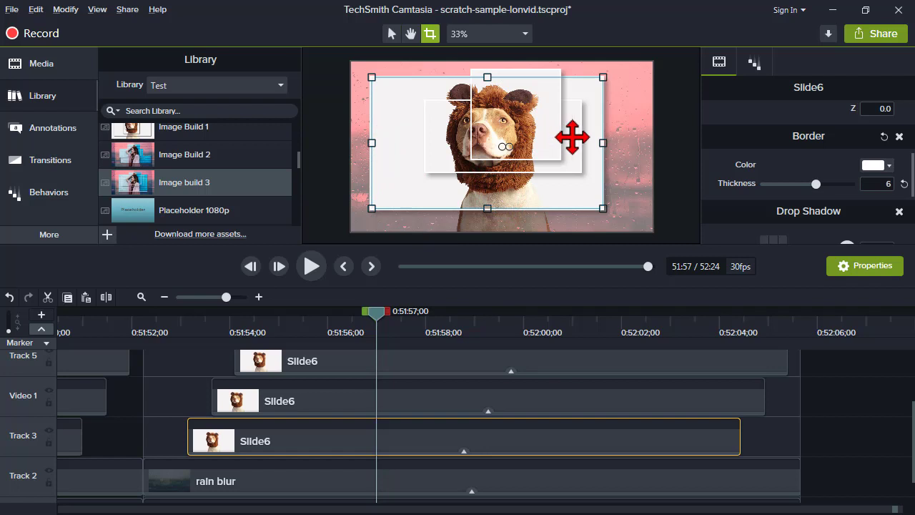
left_click_drag(603, 143, 632, 143)
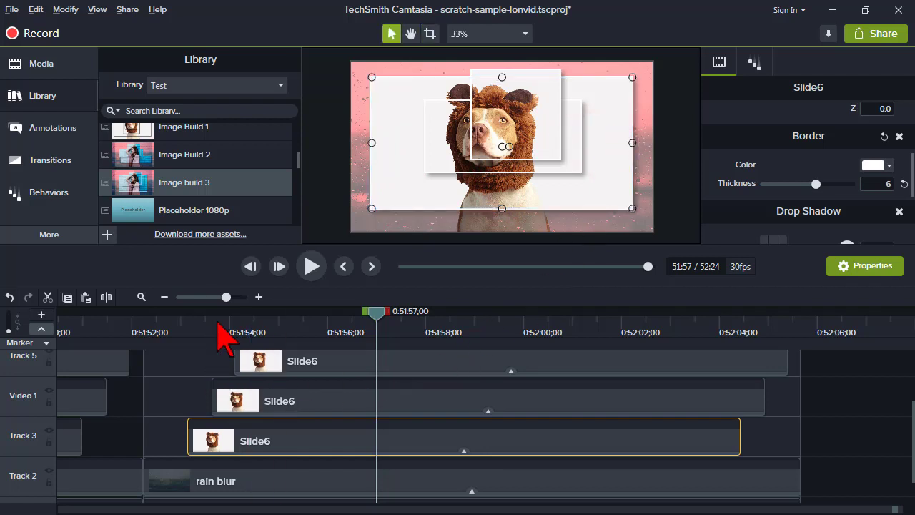
- Play the build from its beginning to review the adjusted Slide6 crops
left_click_drag(219, 328, 143, 331)
left_click(311, 266)
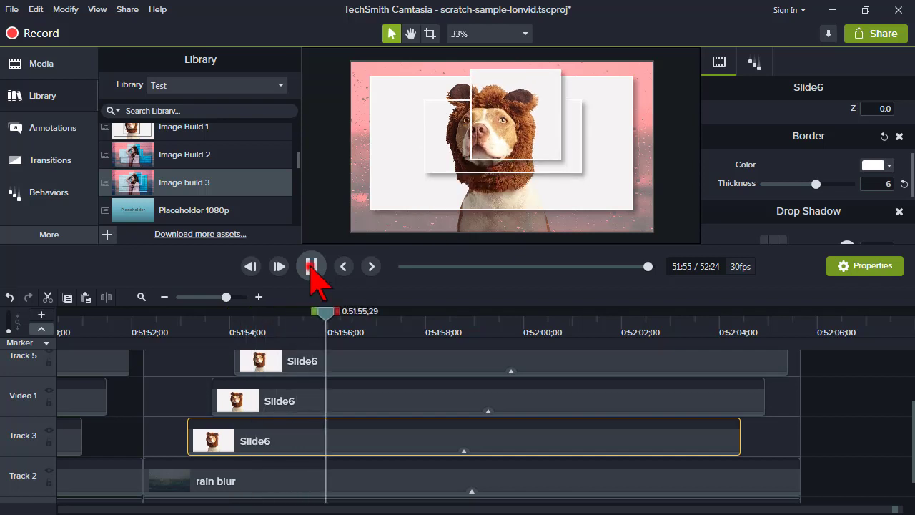
left_click(311, 266)
- Set the rain blur's Colorize color to the blue CS 9 - 1 swatch and collapse the Image build 3 group
left_click(435, 224)
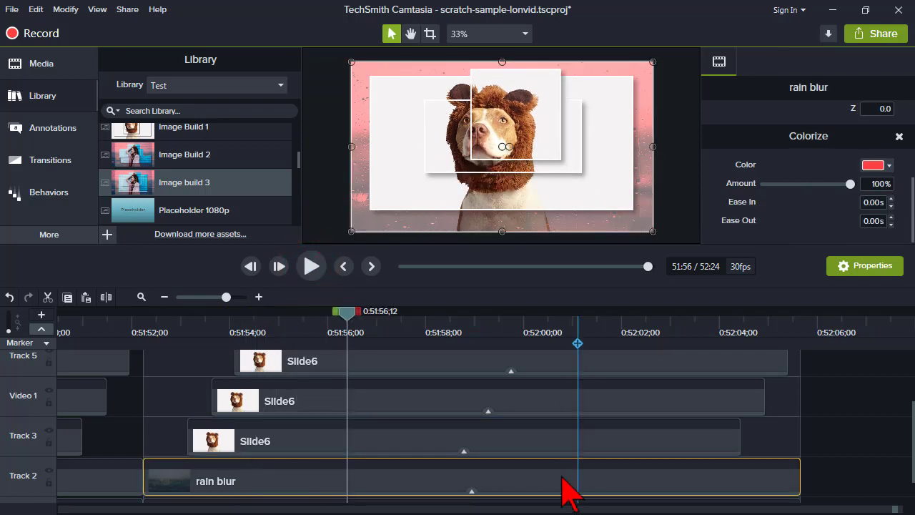
left_click(889, 166)
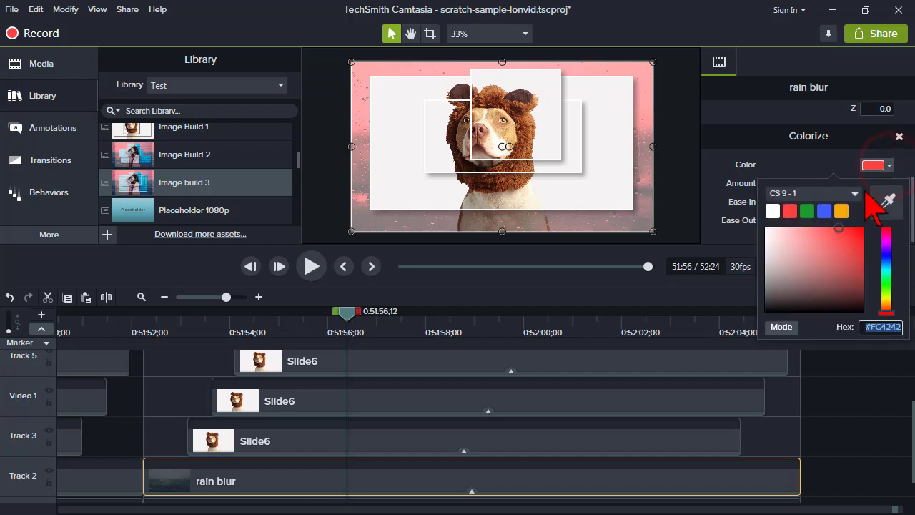
left_click(824, 211)
left_click_drag(312, 333, 296, 394)
left_click_drag(166, 422, 166, 422)
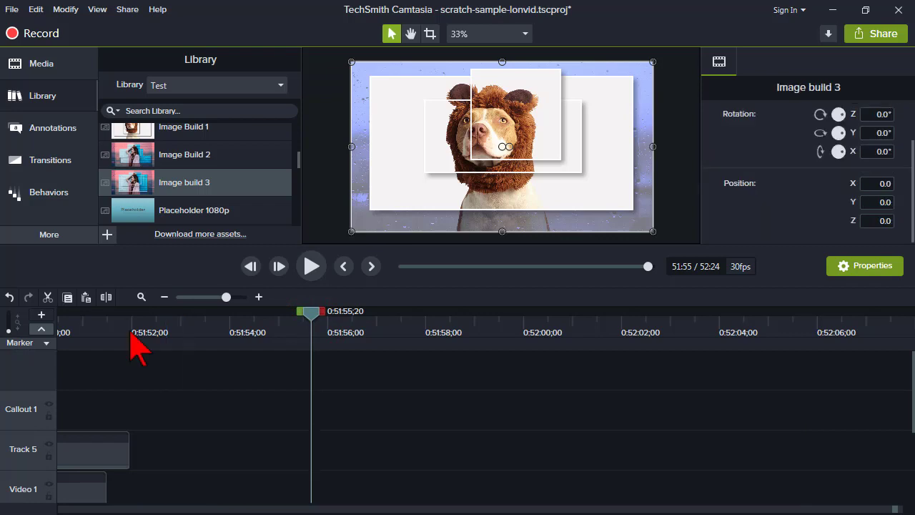
- Play from the Picture2 build at about 51:38 through to the completed Slide6 build
mouse_move(179, 331)
left_mouse_down()
mouse_move(193, 332)
mouse_move(183, 333)
left_mouse_up()
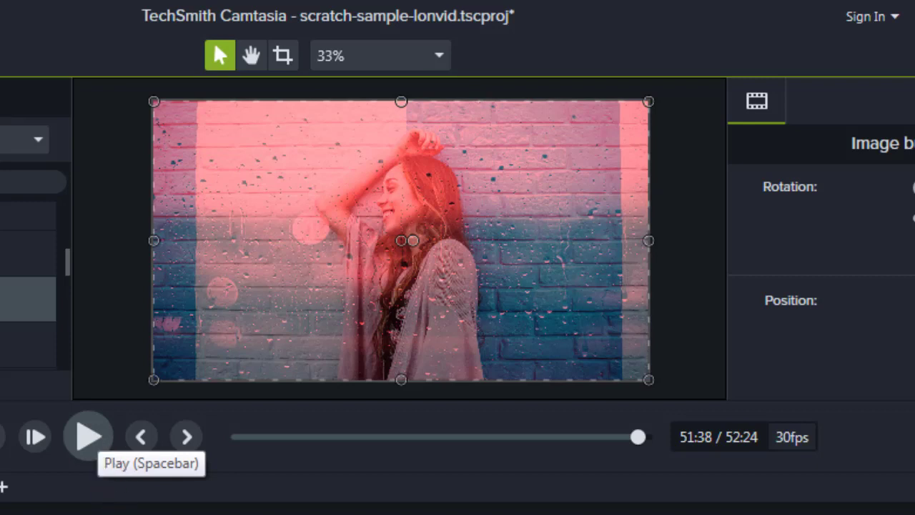
left_click(88, 436)
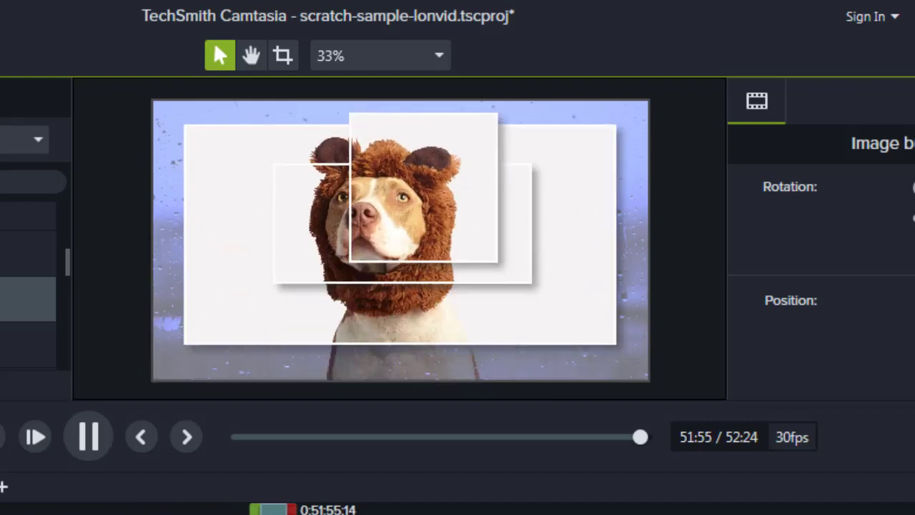
left_click(88, 437)
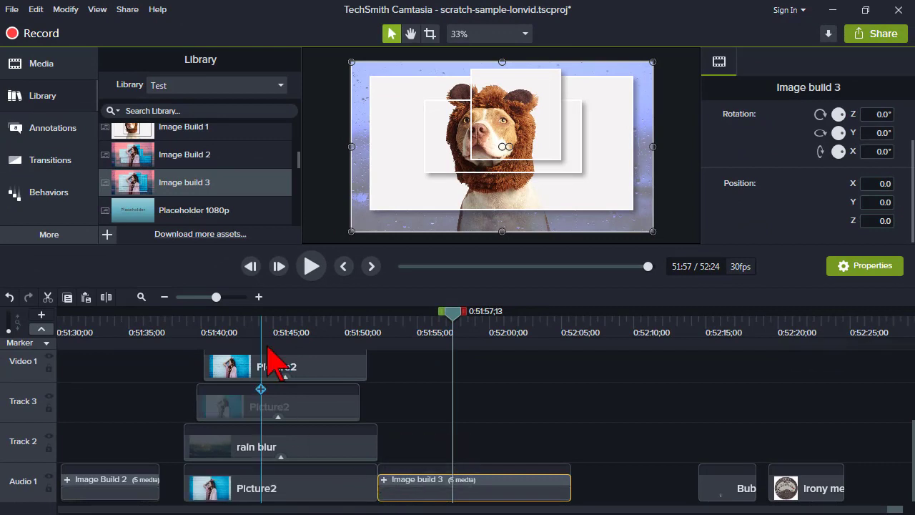
- Add a Fade transition between the Picture2 background and Image build 3 on Audio 1 and play across the join
left_click(60, 160)
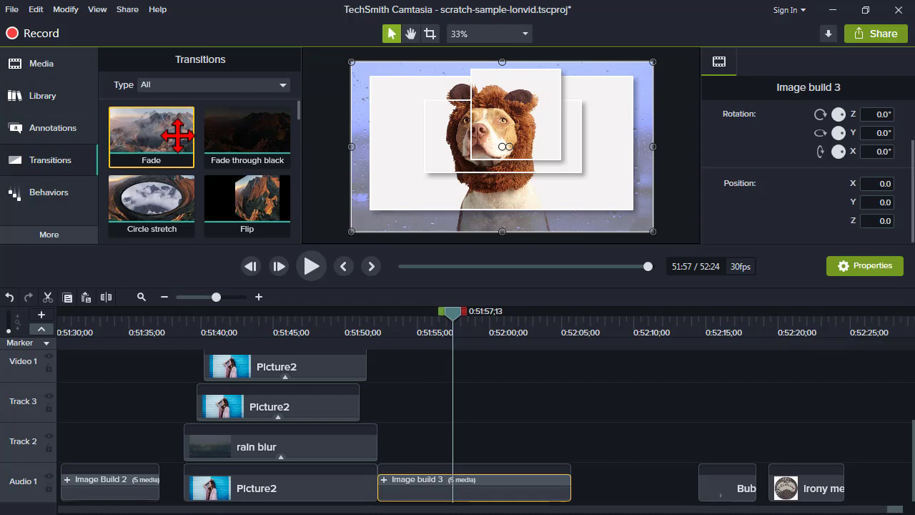
mouse_move(302, 240)
left_mouse_down()
mouse_move(370, 443)
mouse_move(377, 497)
mouse_move(378, 474)
left_mouse_up()
left_click(357, 334)
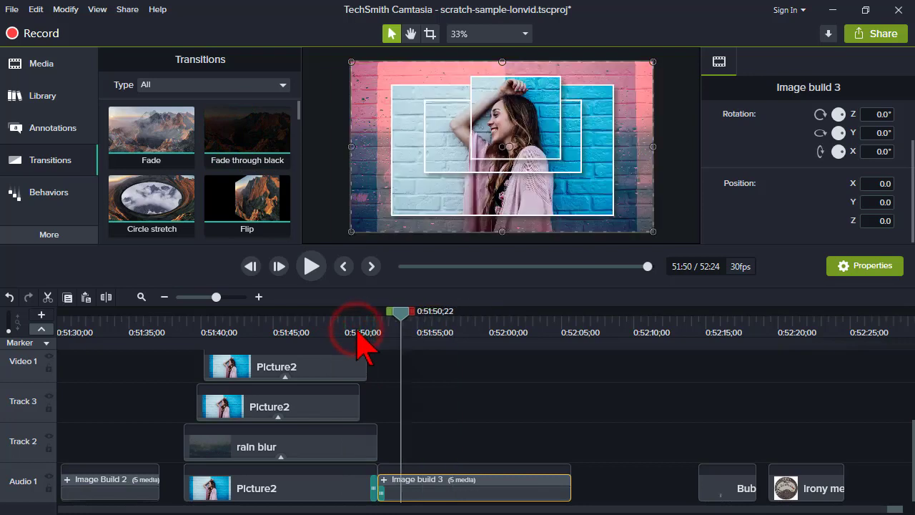
left_click(319, 272)
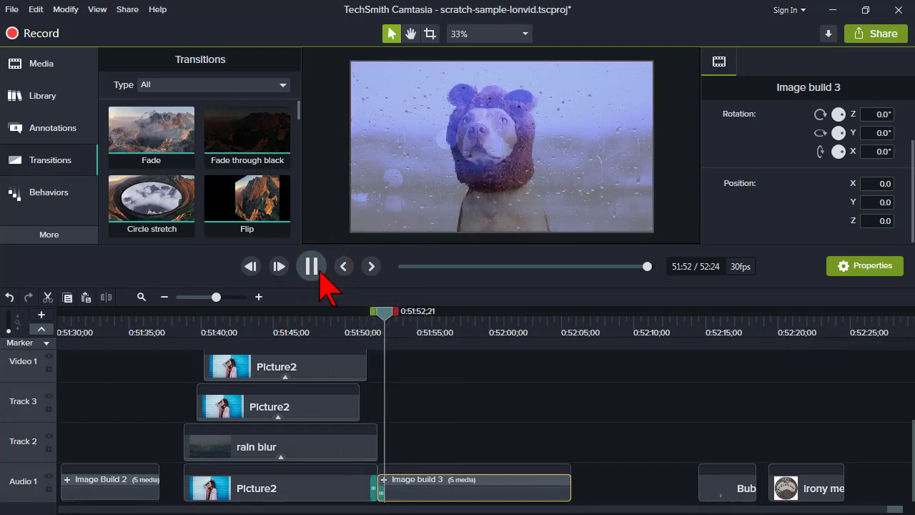
left_click(319, 274)
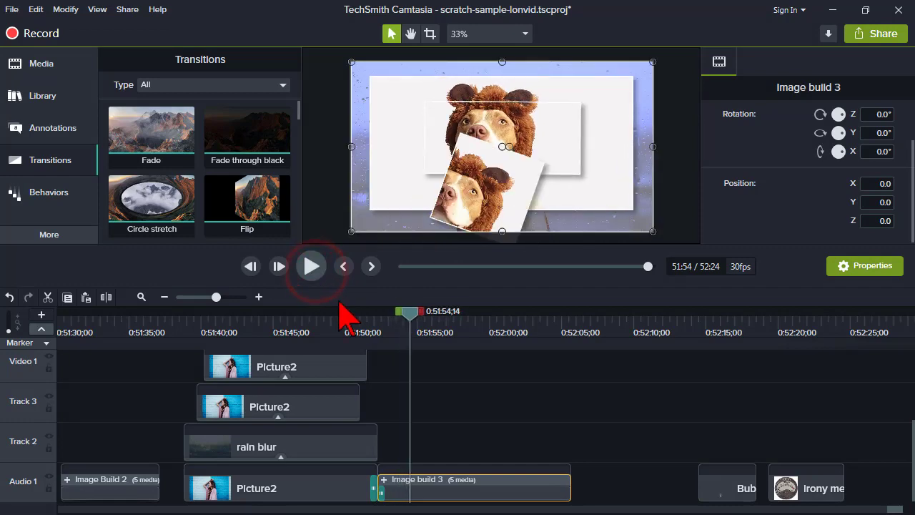
- Replace the transition between Picture2 and Image build 3 on Audio 1 with Whip spin
left_click(229, 297)
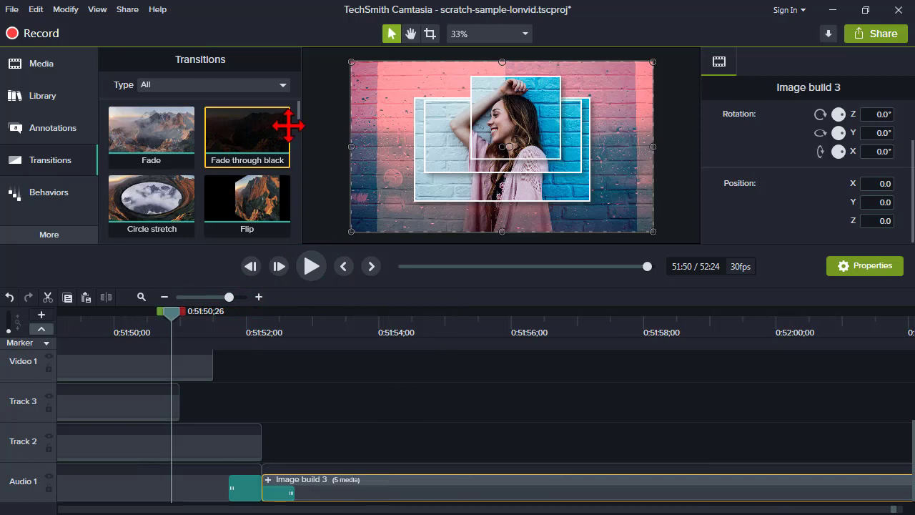
scroll(301, 136, "down", 2)
scroll(301, 136, "down", 6)
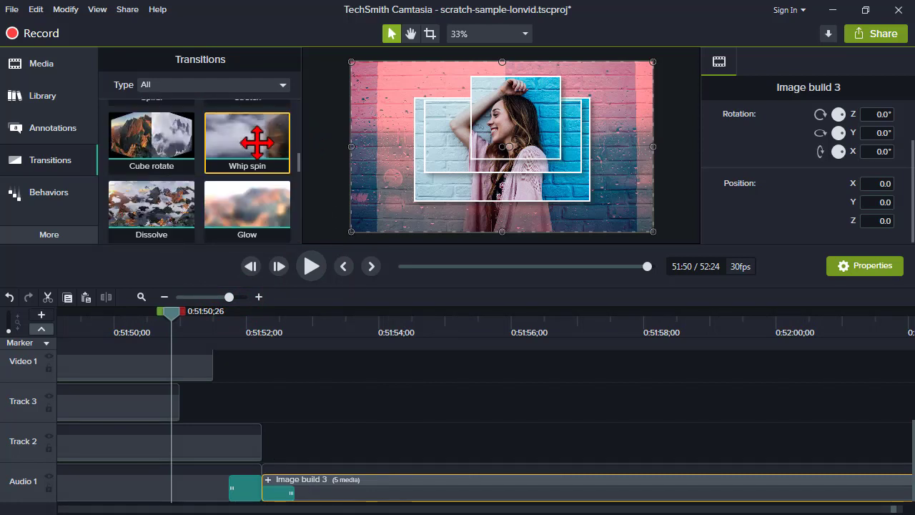
left_click_drag(256, 143, 255, 492)
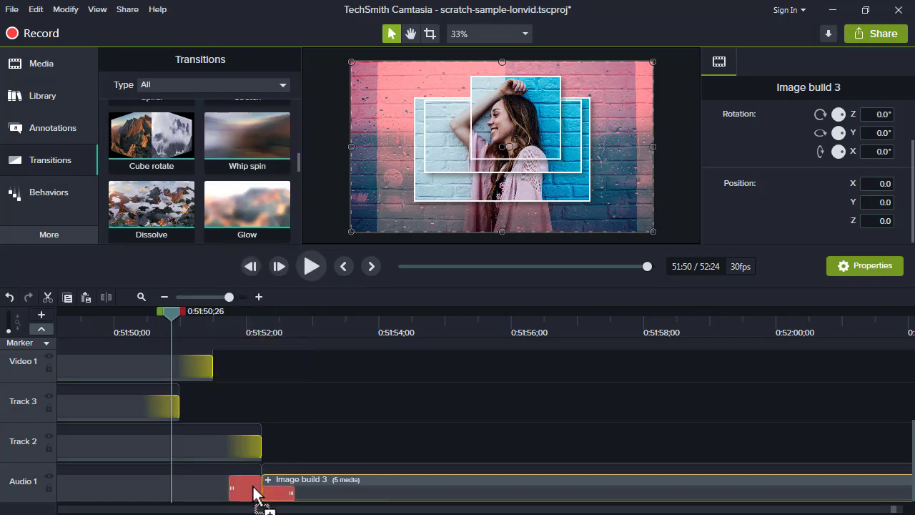
left_click_drag(256, 492, 258, 497)
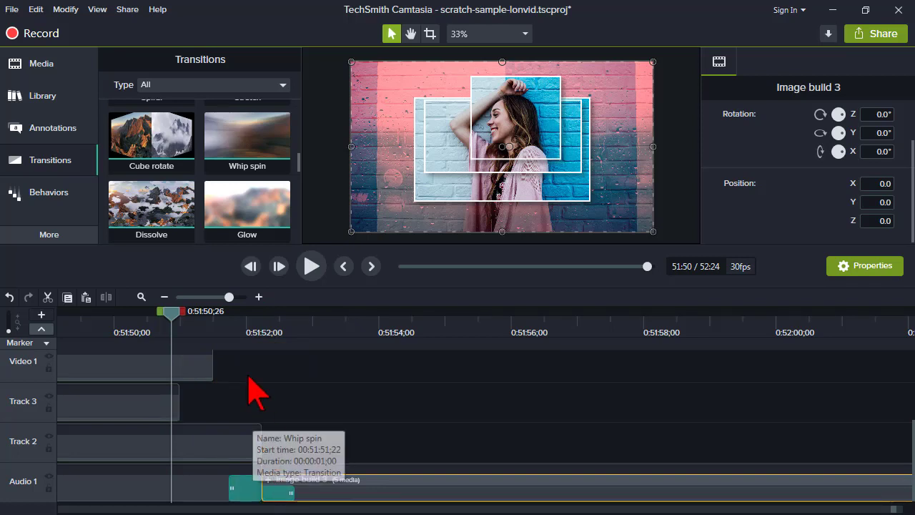
- Play across the Whip spin transition from about 51:51 into the dog images of Image build 3
left_click(207, 324)
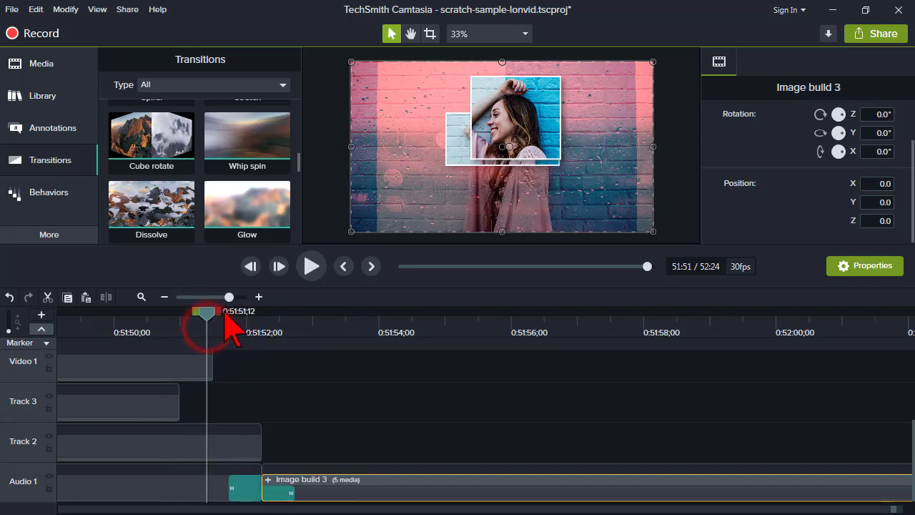
left_click(311, 267)
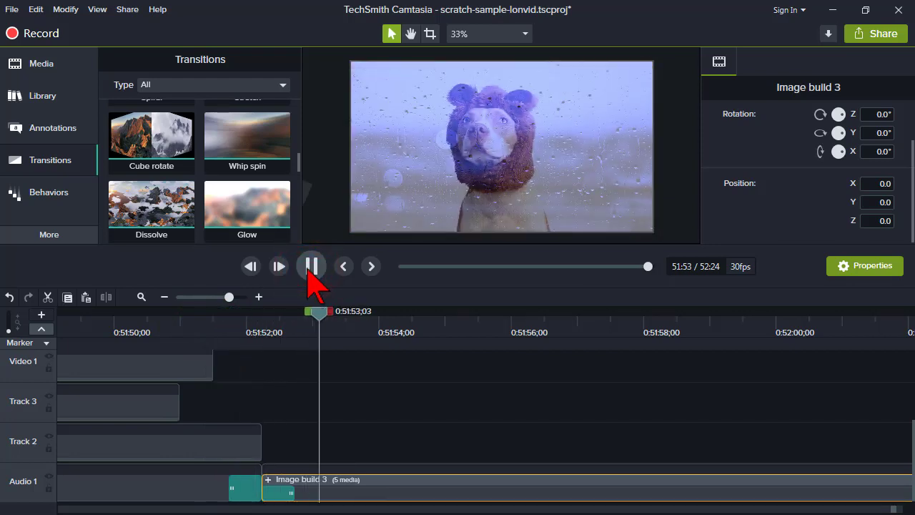
left_click(311, 266)
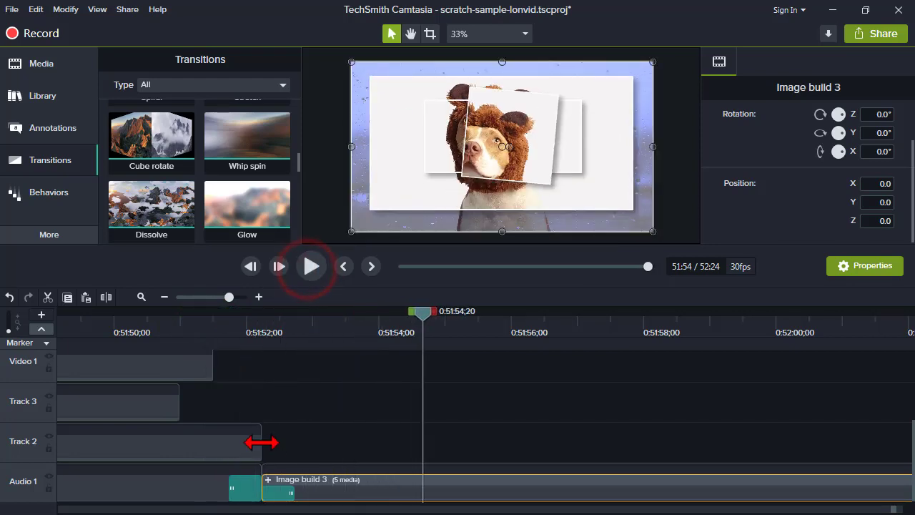
- Extend the ends of the Picture2 clips on Track 3, Video 1 and Track 5 to line up with the Track 2 clip's end
left_click_drag(179, 403, 254, 394)
left_click_drag(212, 363, 284, 400)
scroll(332, 429, "up", 3)
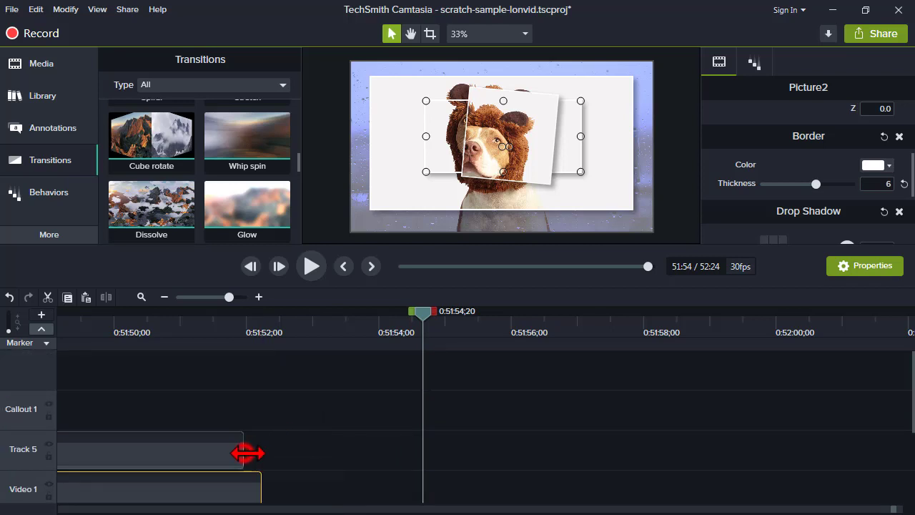
left_click_drag(244, 452, 265, 455)
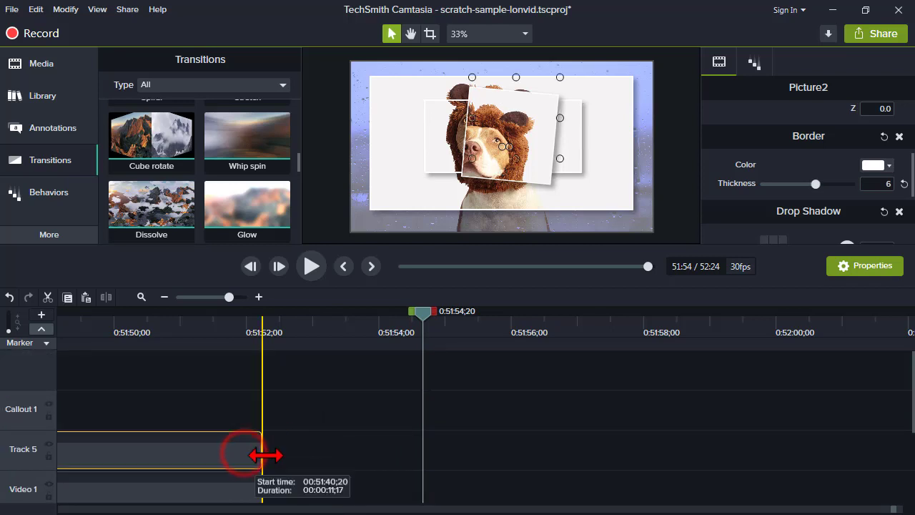
- Play from about 51:50 across the join to check that the extended pictures stay until the transition
left_click(178, 330)
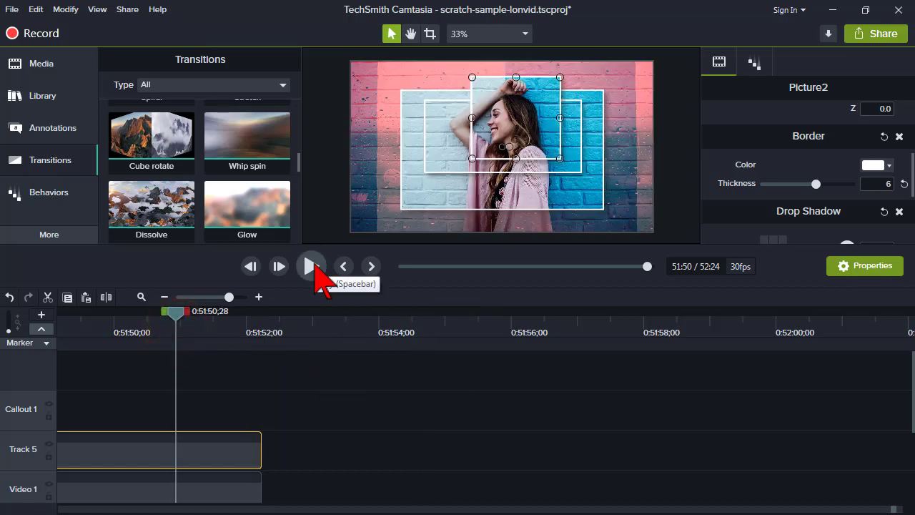
left_click(312, 267)
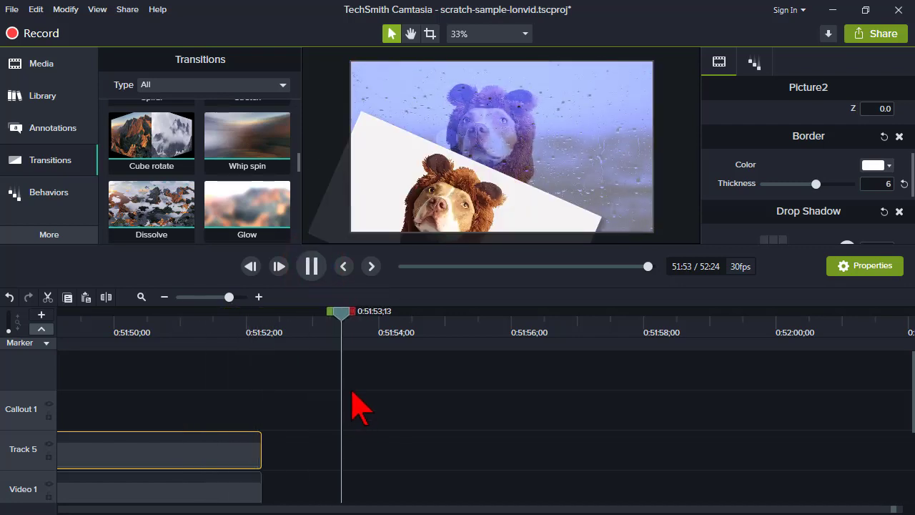
key("space")
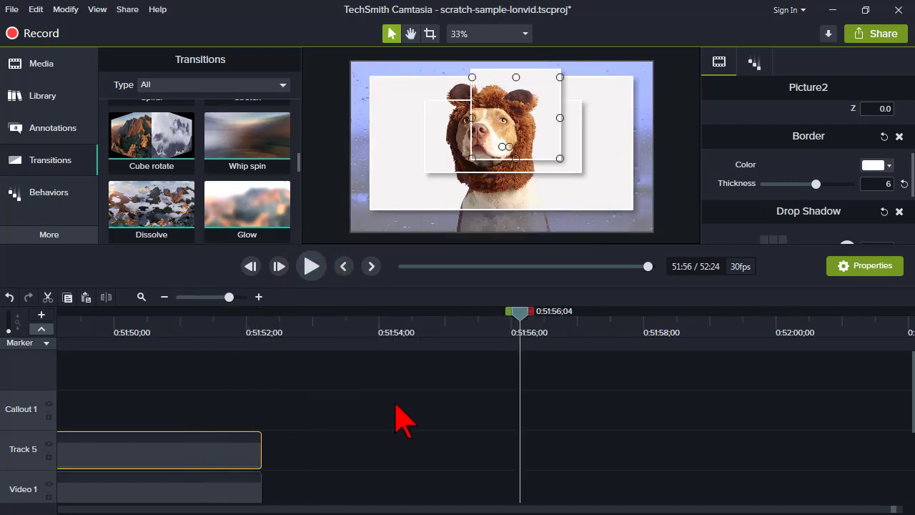
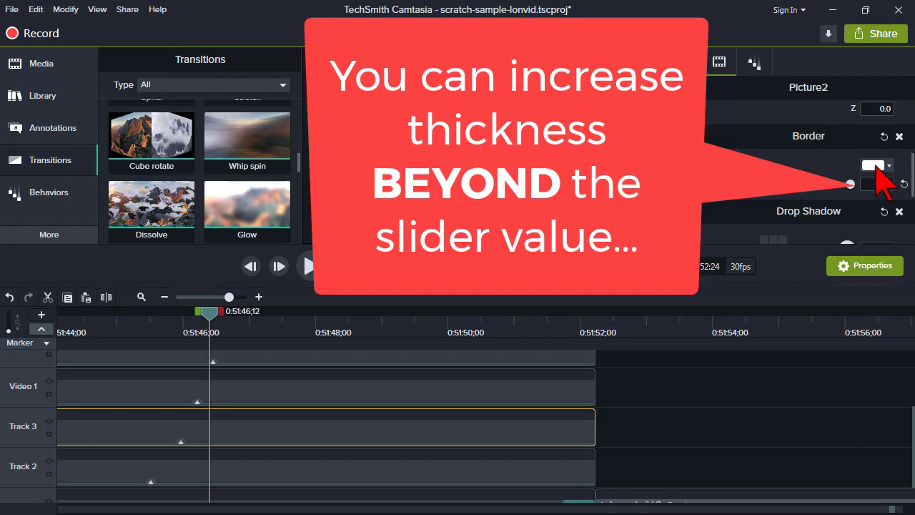
- Set the border thickness of the Picture2 clips on Track 3, Video 1 and Track 5 to 20
left_click(290, 427)
double_click(881, 185)
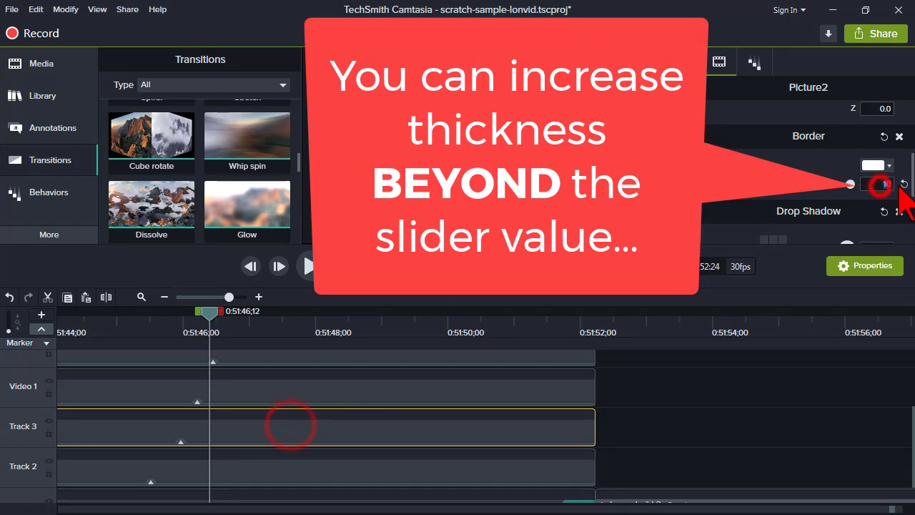
type("20")
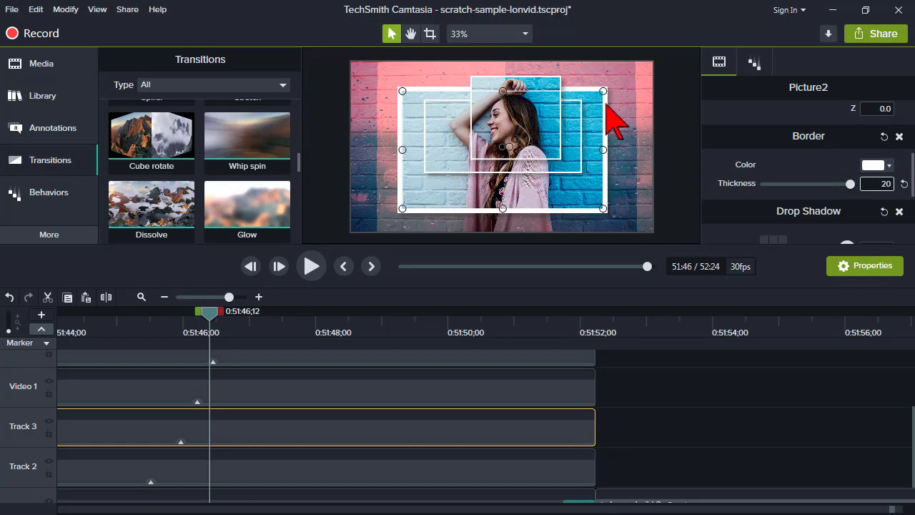
left_click(472, 390)
left_click(882, 184)
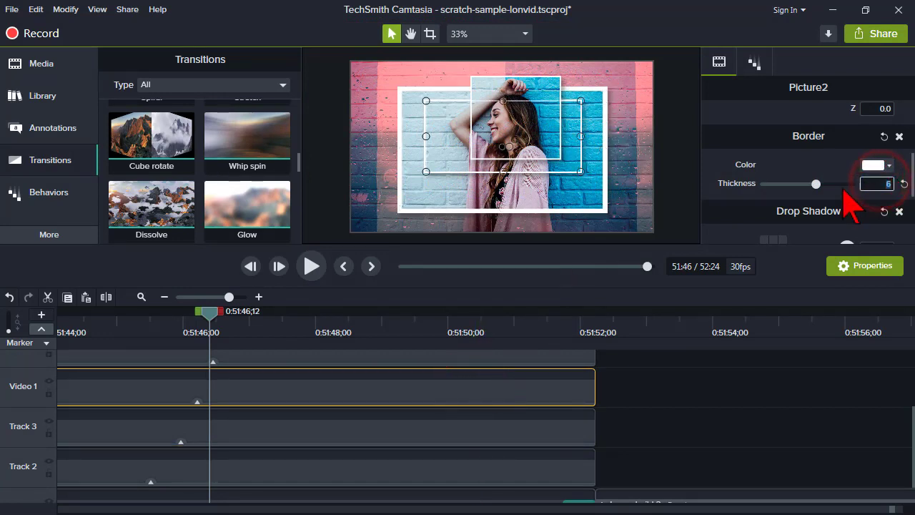
left_click(362, 352)
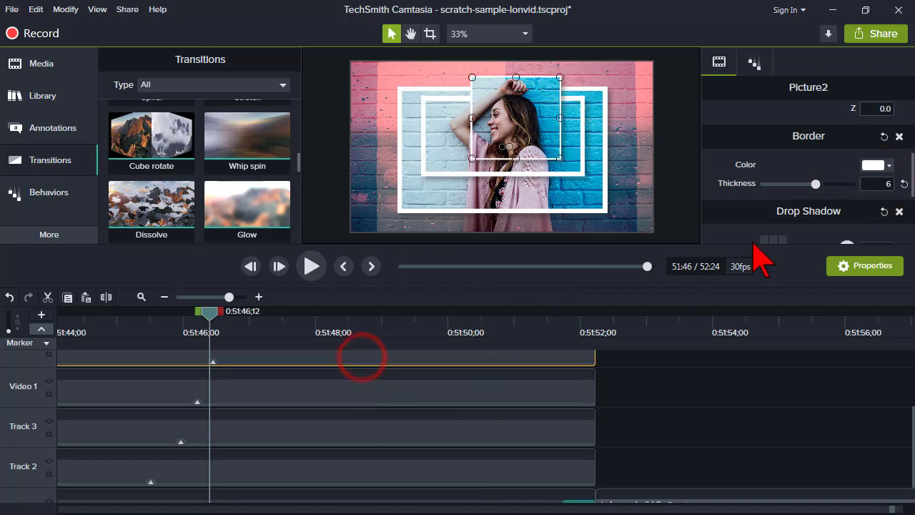
left_click(879, 183)
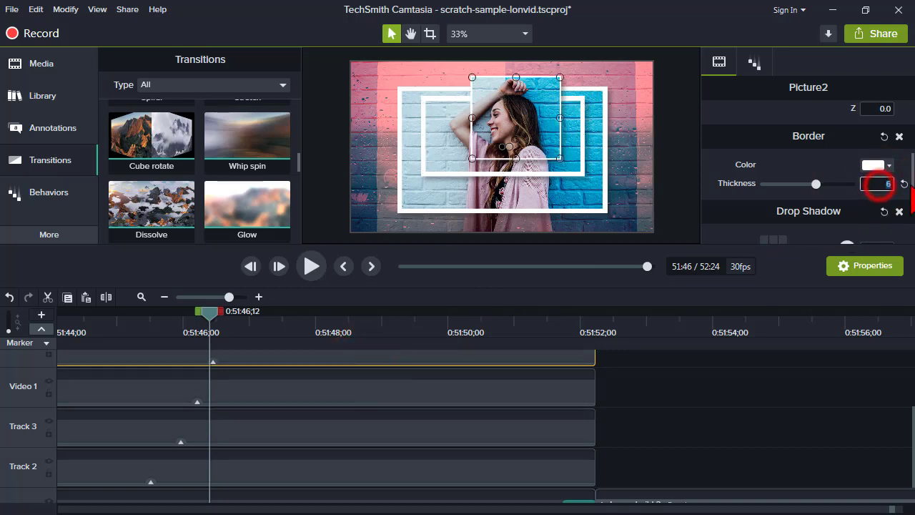
left_click(726, 297)
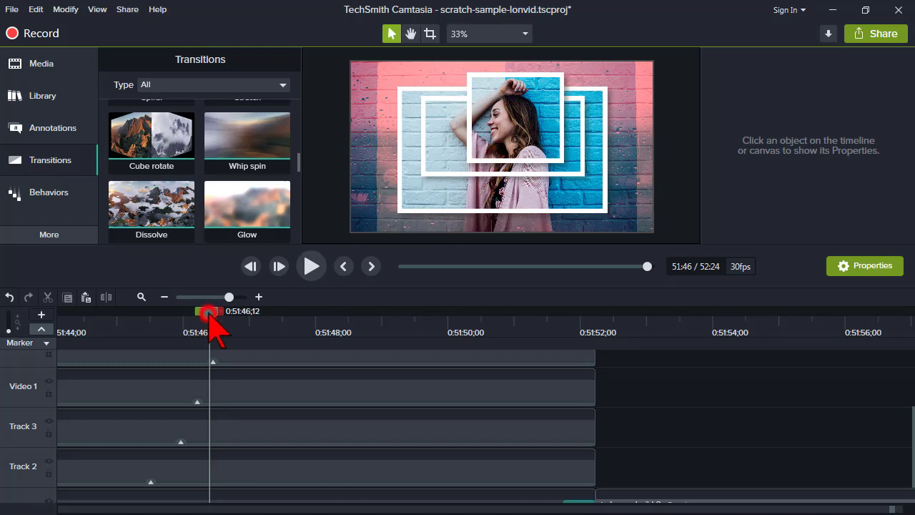
- Play the Picture2 build from its beginning to about 51:43 to review the thicker borders
left_click_drag(207, 312, 144, 348)
left_click(311, 265)
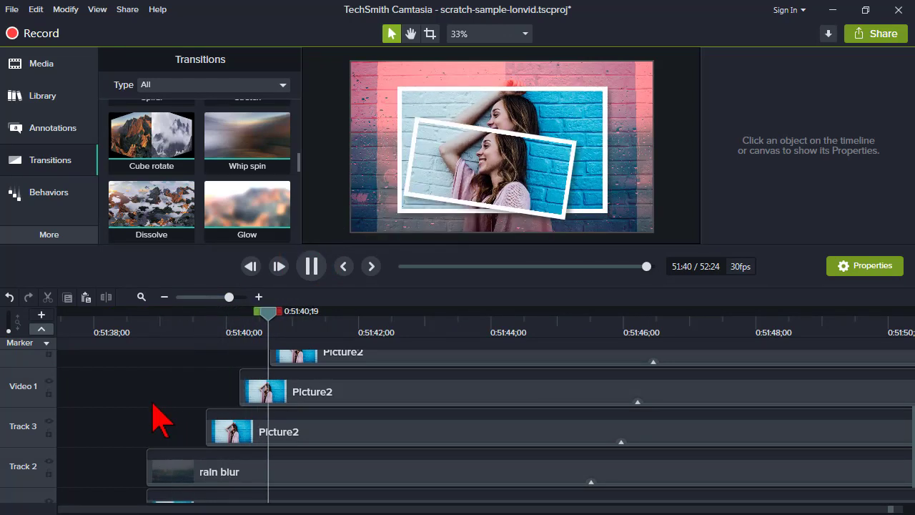
left_click(312, 264)
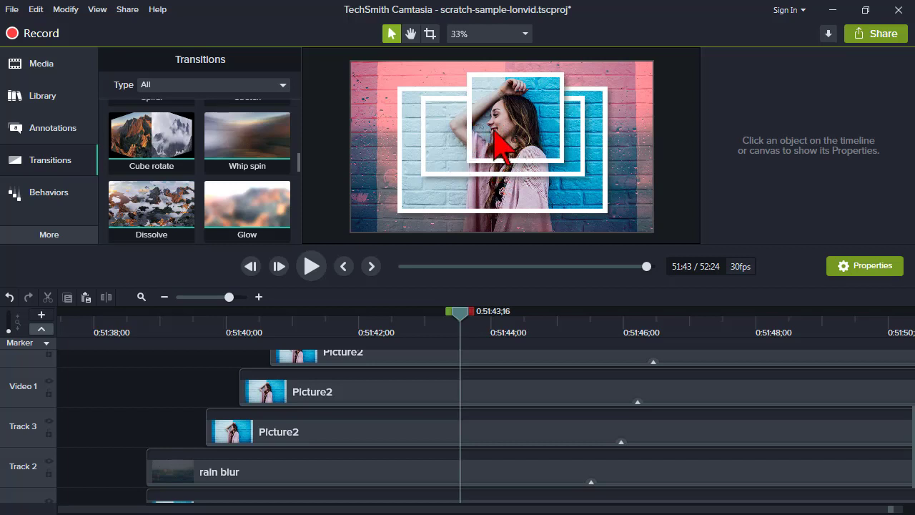
- Shift the Picture2 clips on Video 1 and Track 5 slightly later on the timeline and deselect them
left_click_drag(348, 443, 349, 439)
left_click(348, 437)
left_click(360, 399)
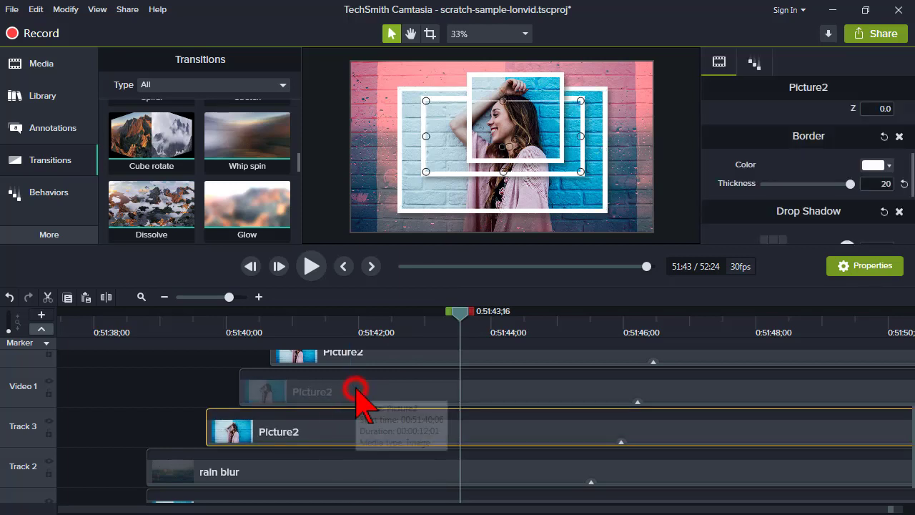
mouse_move(368, 355)
left_mouse_down()
mouse_move(364, 415)
mouse_move(368, 358)
mouse_move(379, 363)
left_mouse_up()
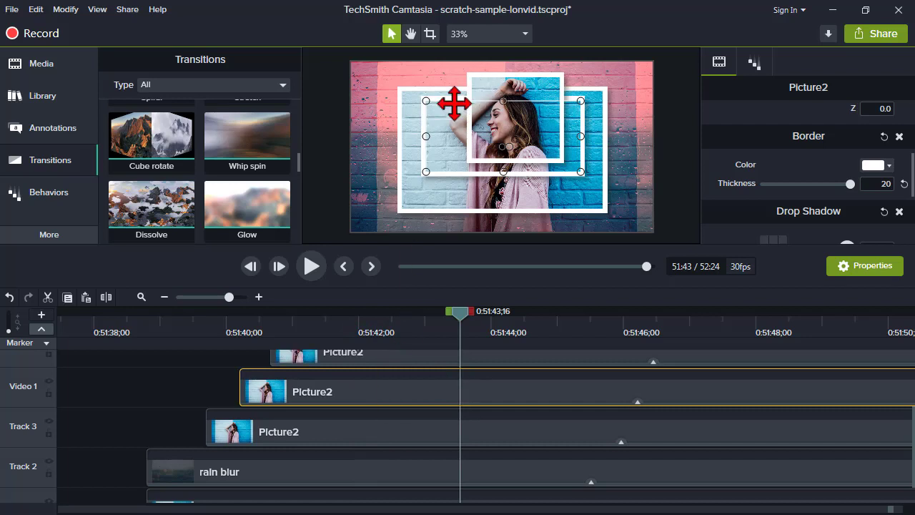
left_click_drag(318, 389, 543, 151)
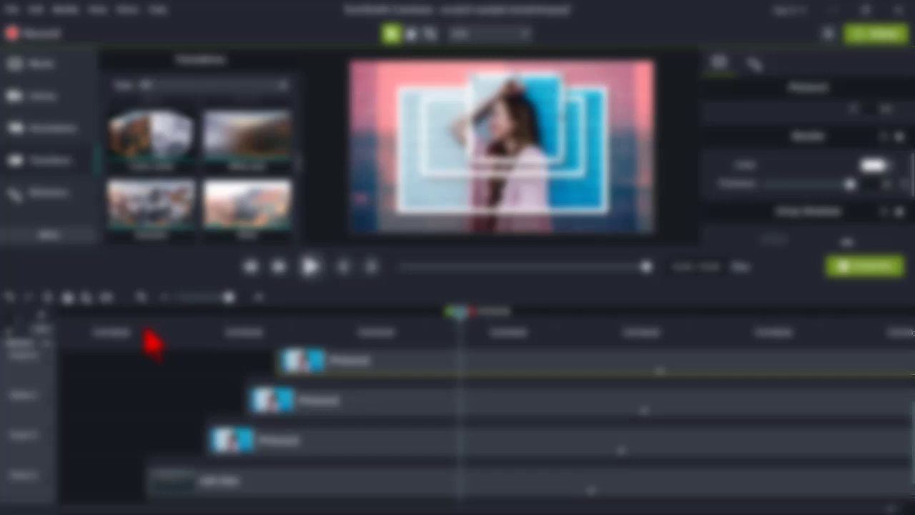
left_click(206, 384)
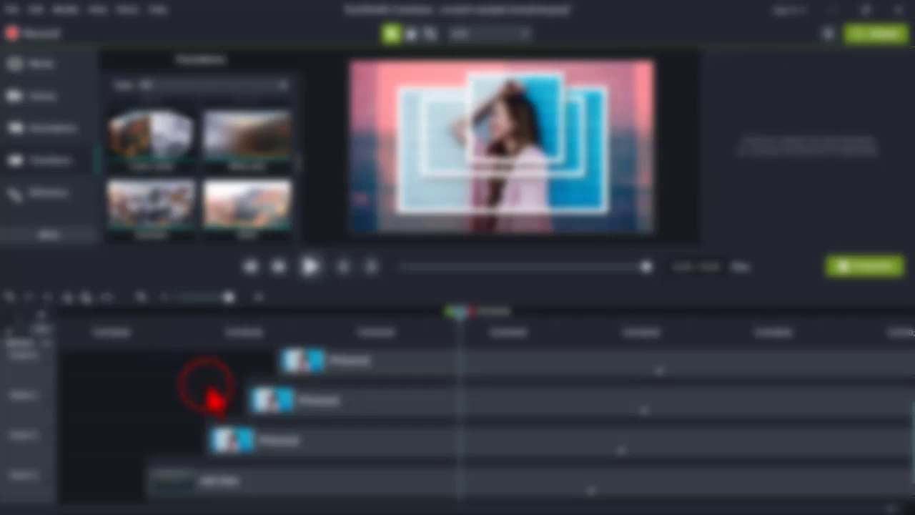